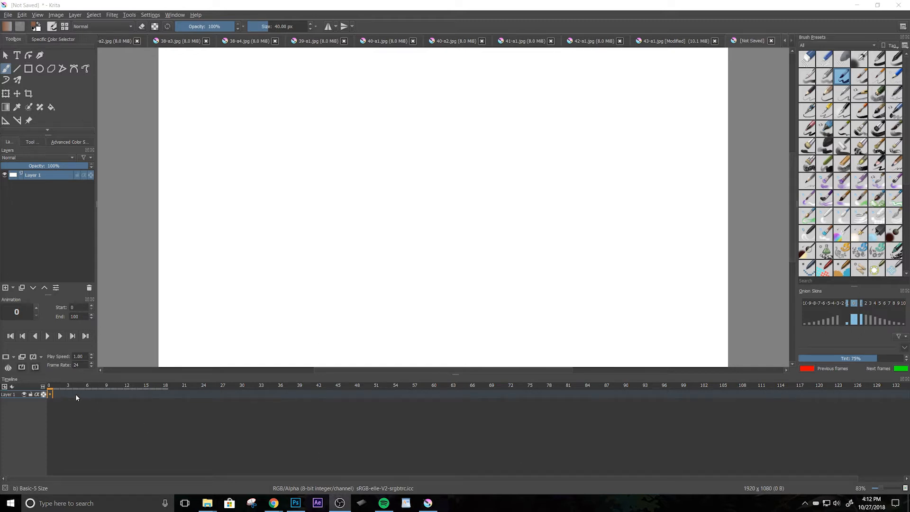
Try to import the streetStory images 01-a1.jpg through 43-a1.jpg as animation frames, in ascending numerical order from frame 0 with step 1
left_click(8, 16)
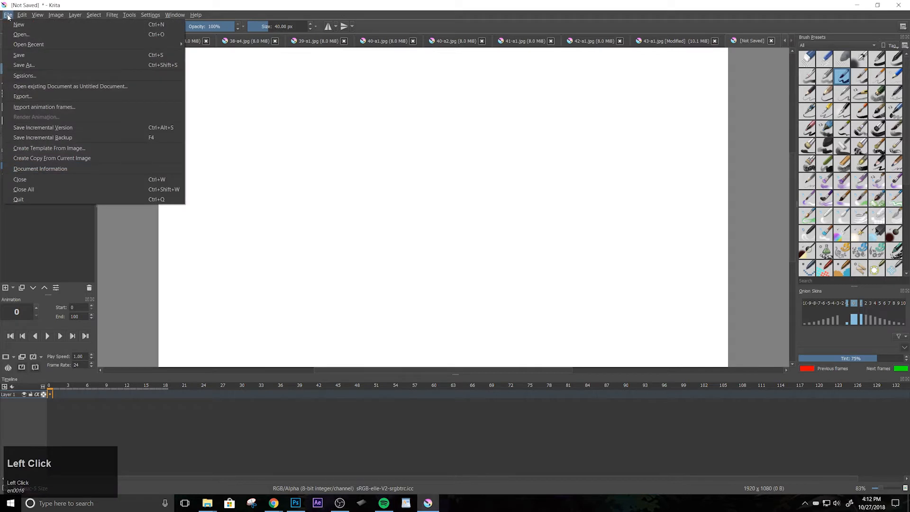
left_click(36, 108)
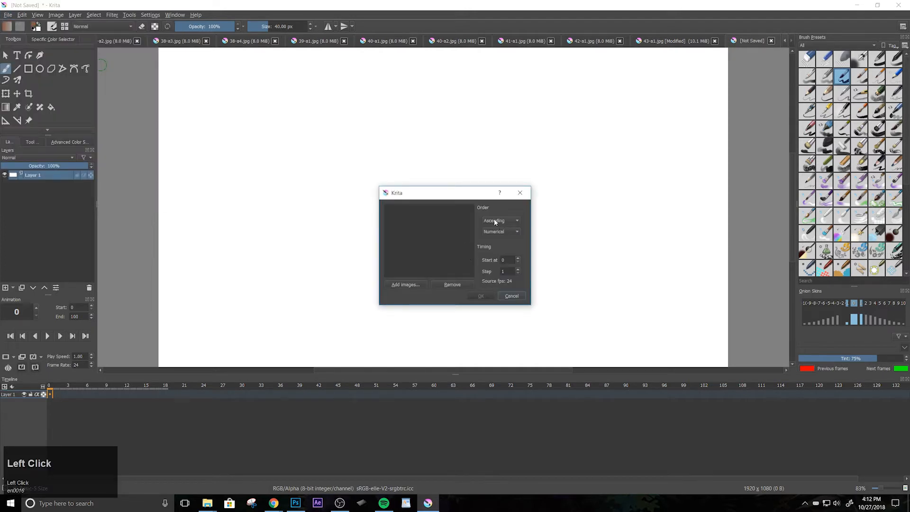
left_click(409, 284)
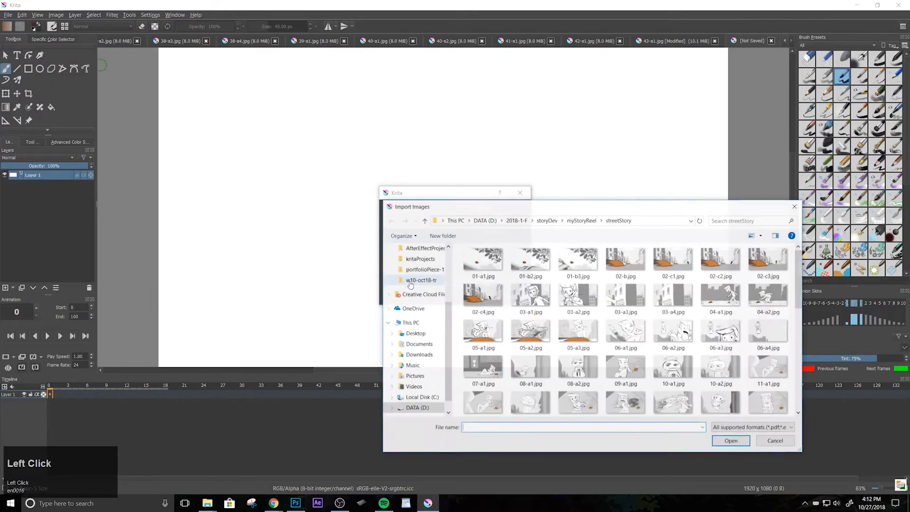
left_click(483, 260)
scroll(483, 266, "down", 5)
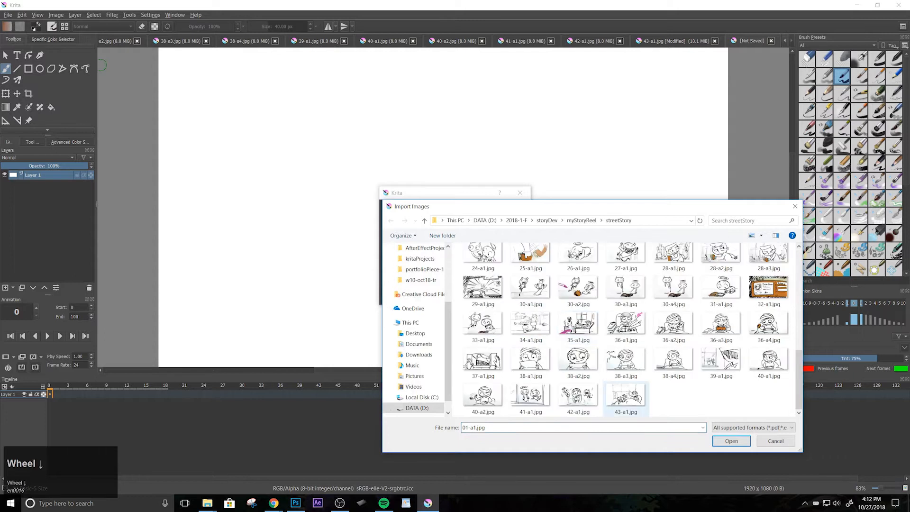
left_click(627, 394, "shift")
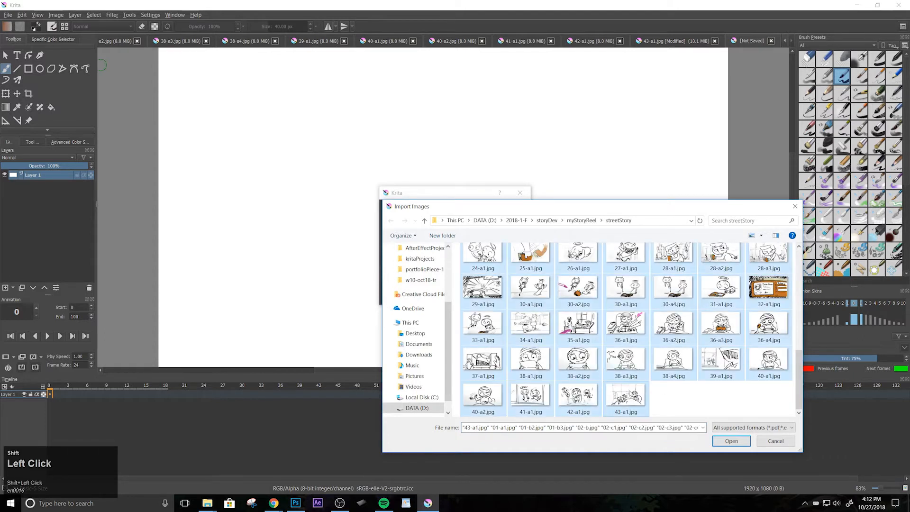
left_click(733, 442)
scroll(405, 232, "down", 1)
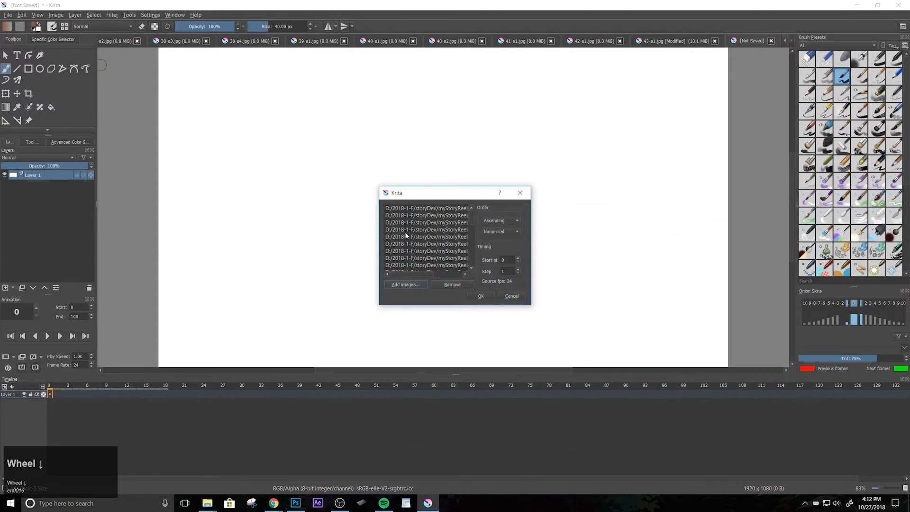
scroll(427, 239, "down", 1)
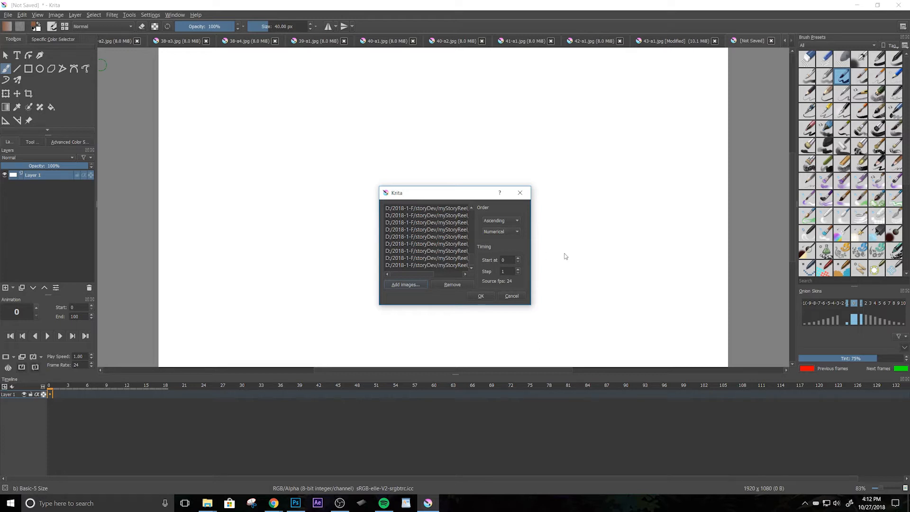
left_click(482, 296)
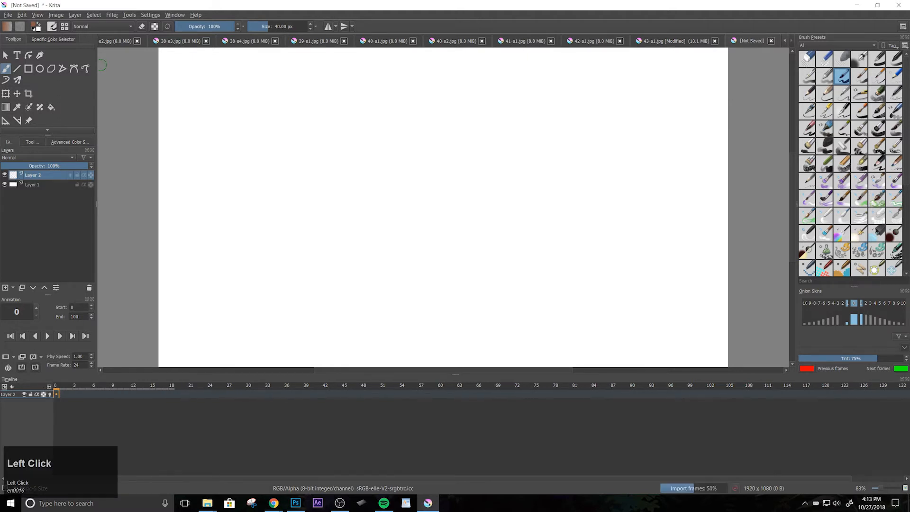
left_click(63, 385)
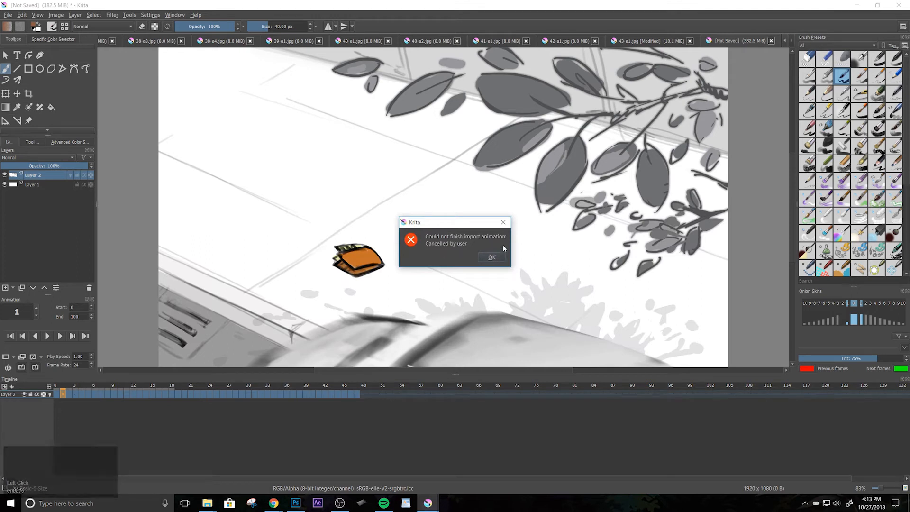
left_click(493, 257)
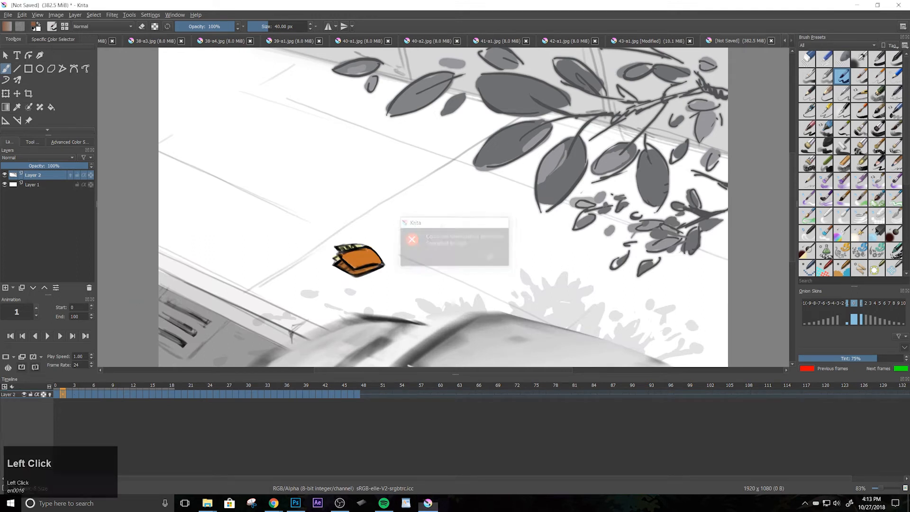
Delete the layer holding the incompletely imported frames, keeping the white Layer 1
left_click(36, 184)
left_click(44, 178)
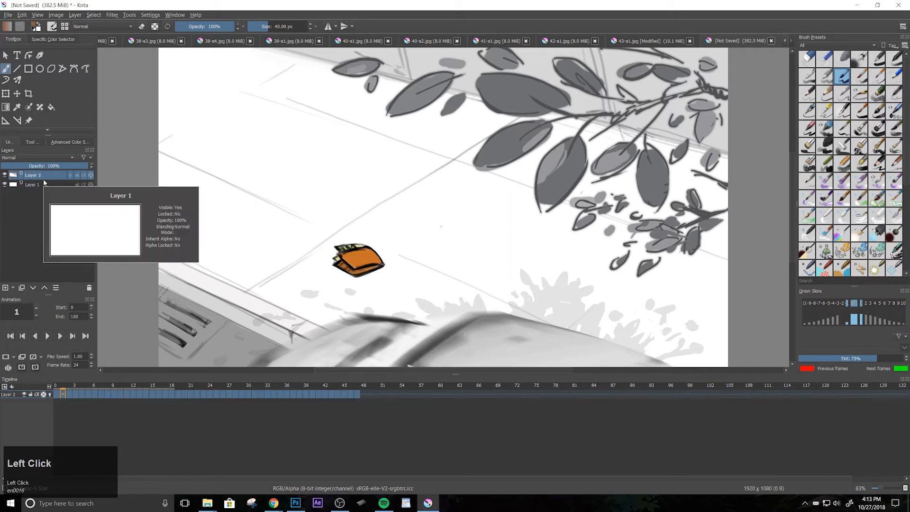
key("Delete")
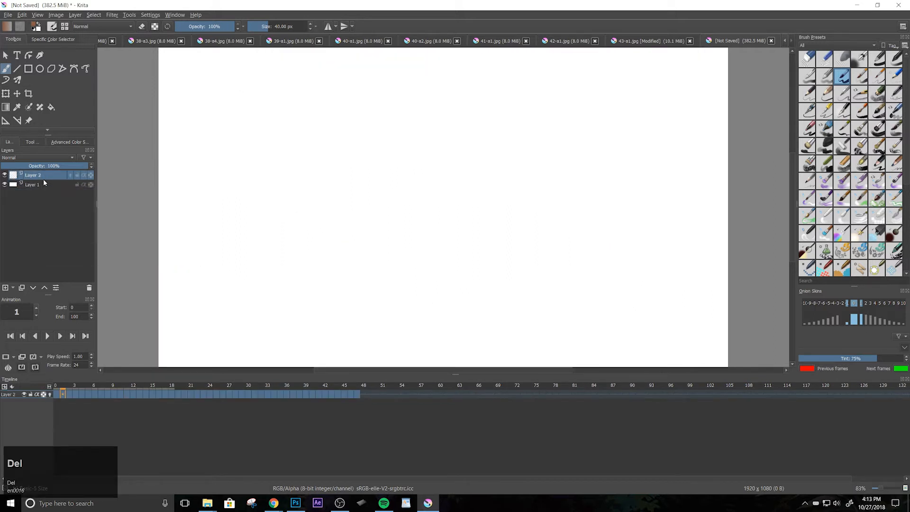
left_click(42, 185)
left_click(43, 177)
left_click(90, 288)
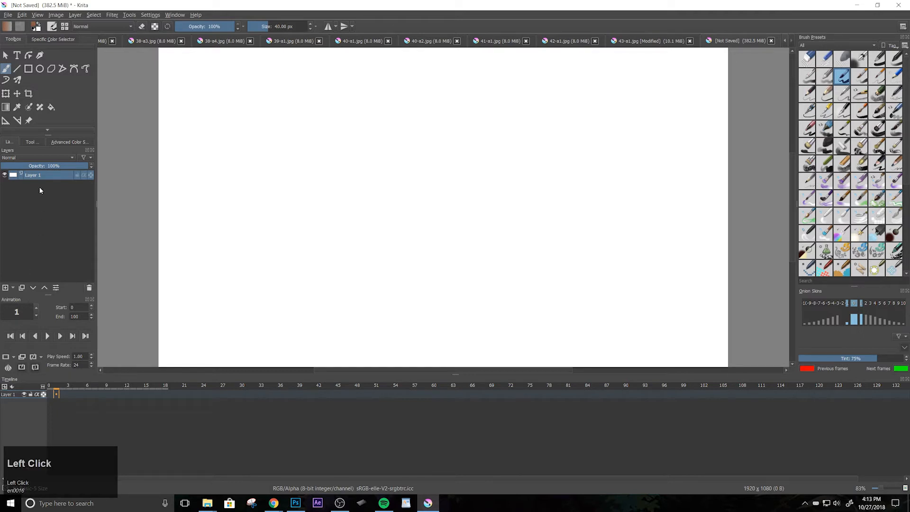
Import all streetStory images from 01-a1.jpg to 43-a1.jpg as animation frames, starting at frame 0 with step 1
left_click(8, 15)
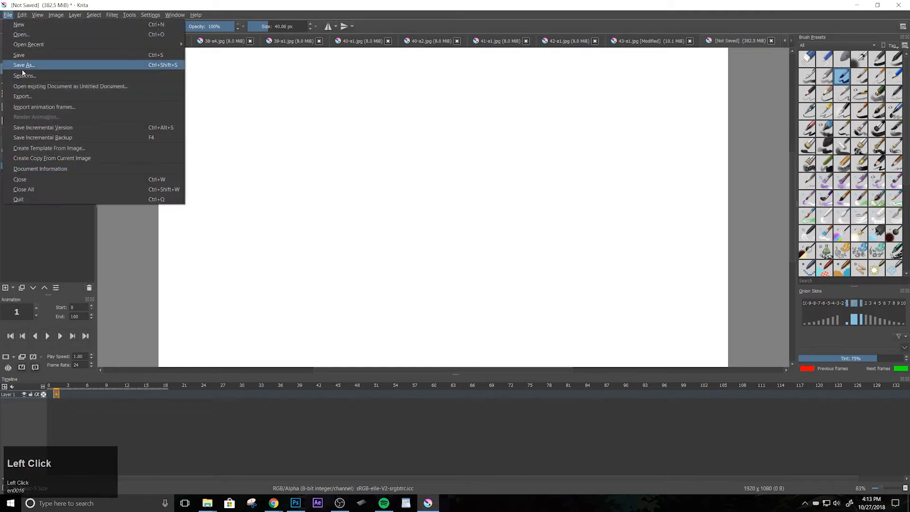
left_click(38, 107)
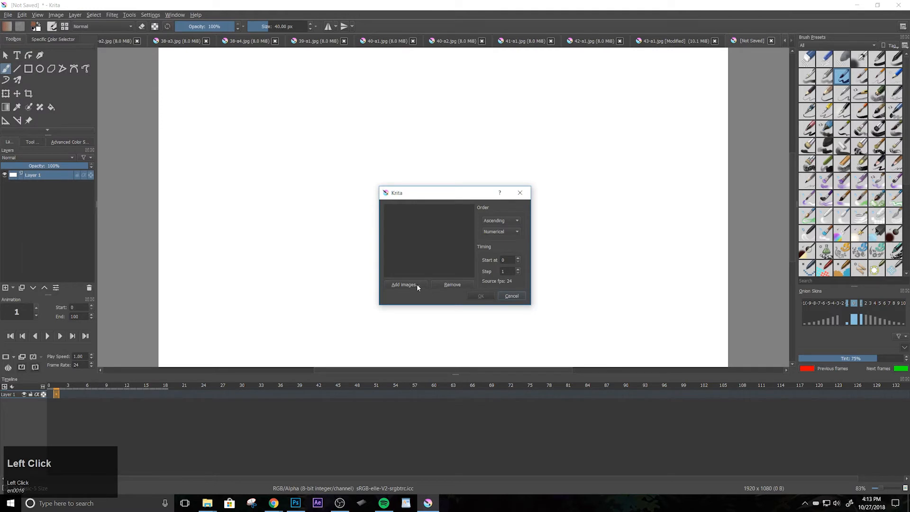
left_click(416, 285)
left_click(483, 256)
scroll(634, 385, "down", 5)
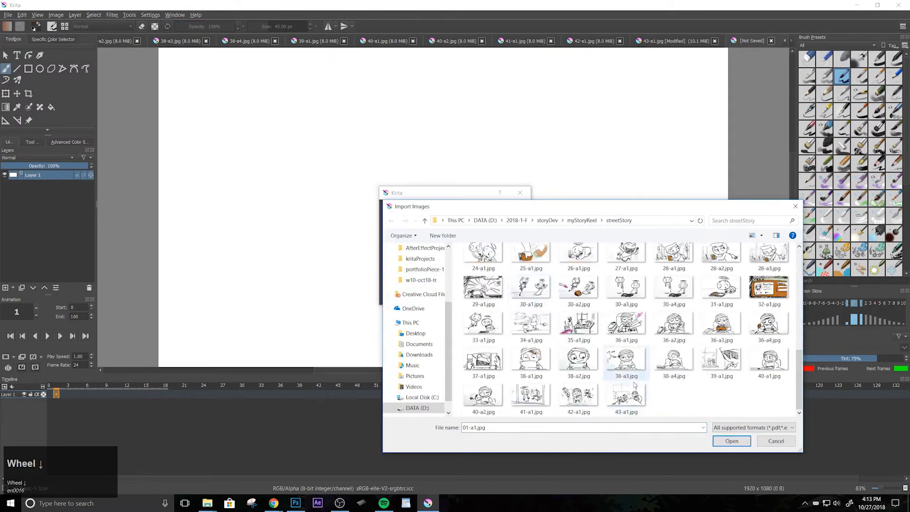
left_click(633, 388, "shift")
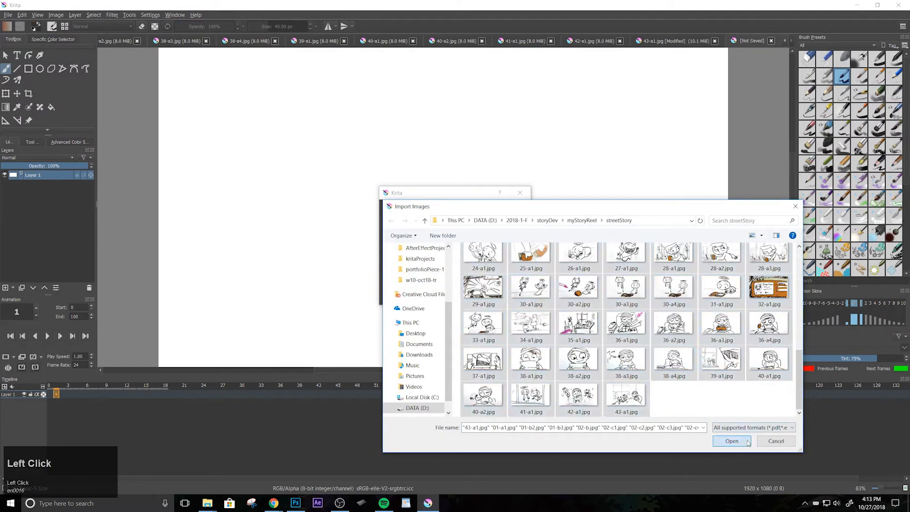
left_click(748, 443)
left_click(490, 300)
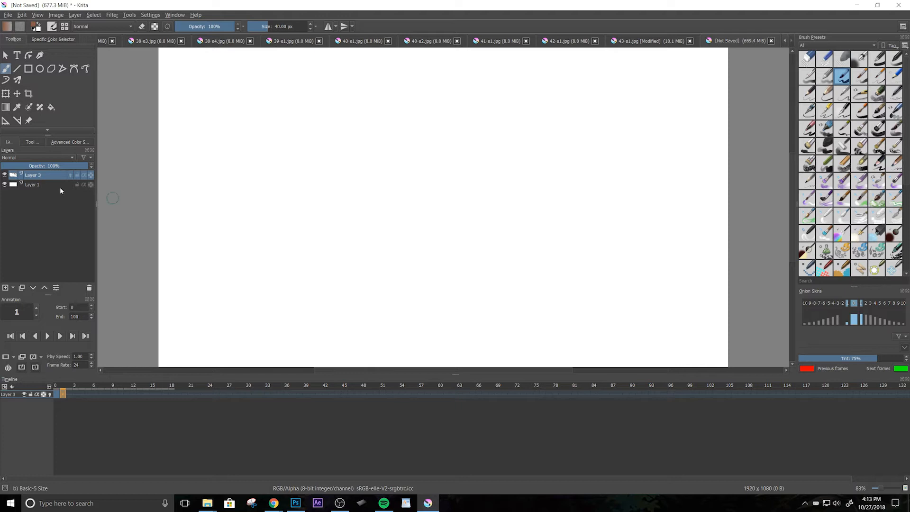
Review the imported storyboard frames on Layer 3 by scrubbing the timeline from frame 0 to frame 56
mouse_move(37, 189)
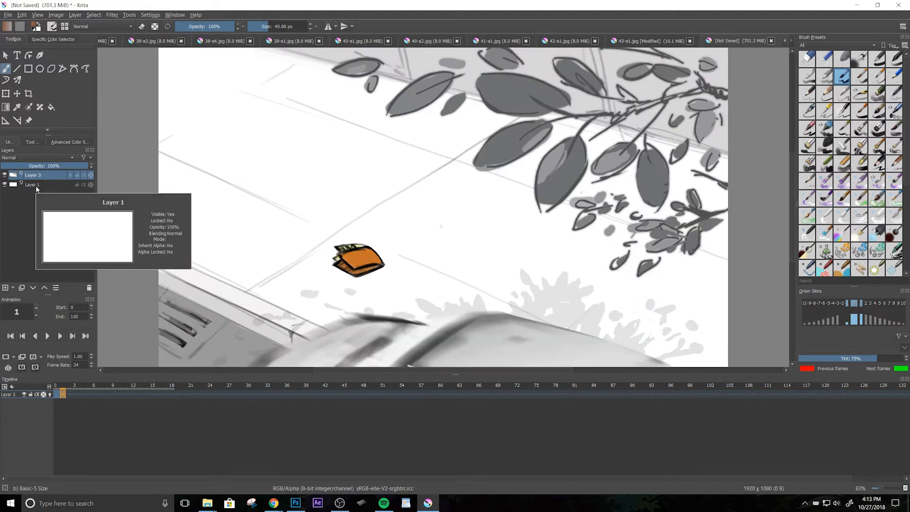
left_click(36, 185)
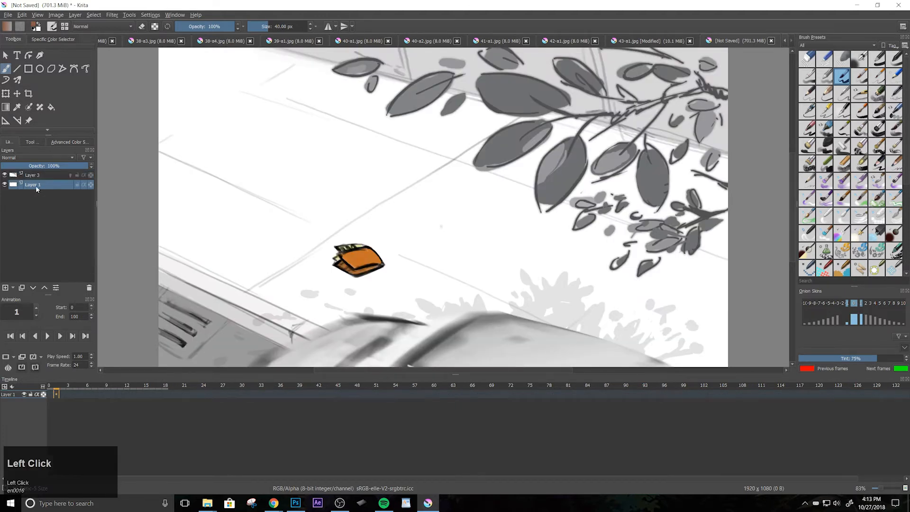
left_click(36, 176)
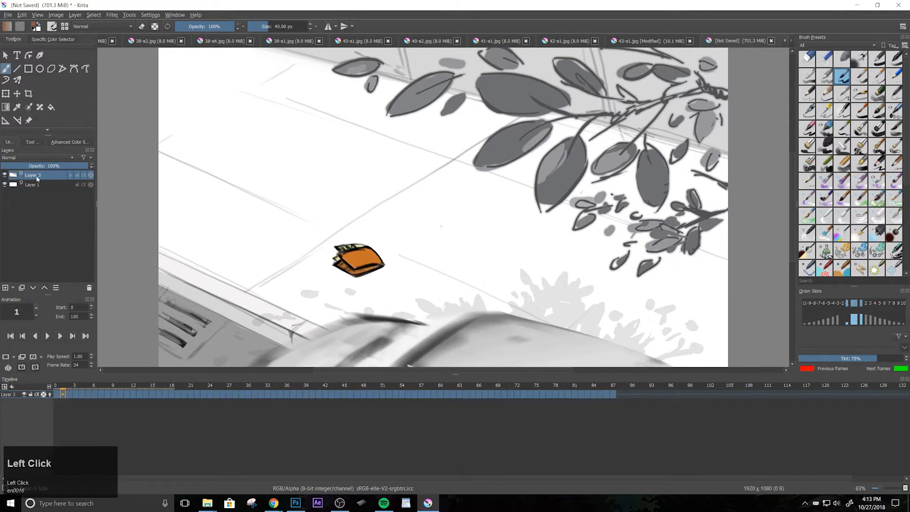
left_click_drag(68, 387, 56, 390)
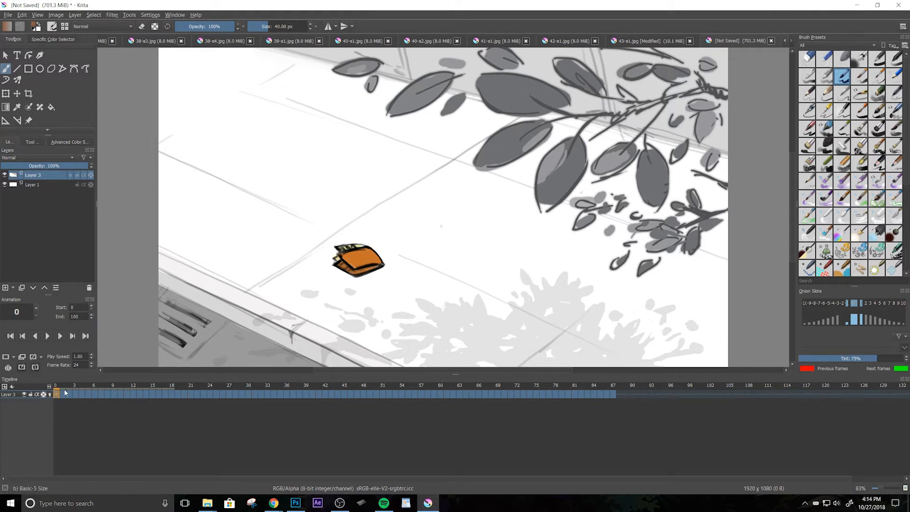
left_click_drag(65, 392, 82, 397)
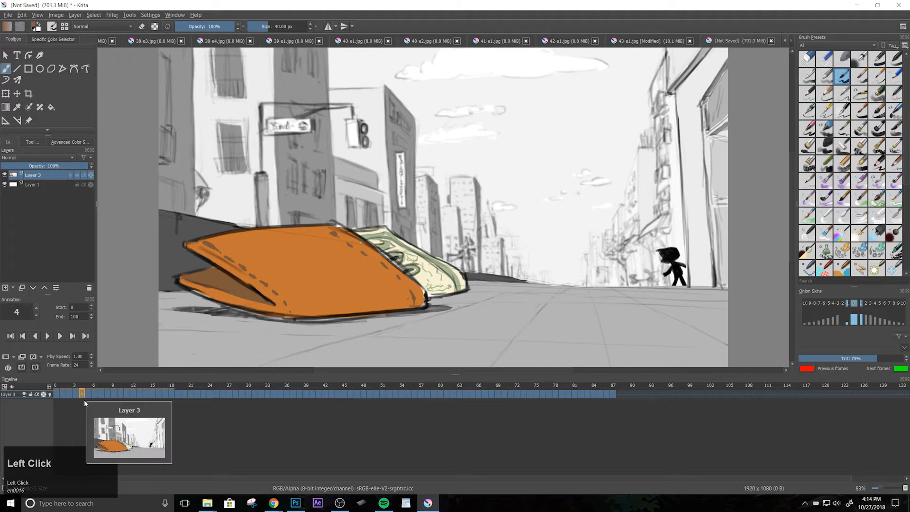
left_click_drag(82, 391, 413, 396)
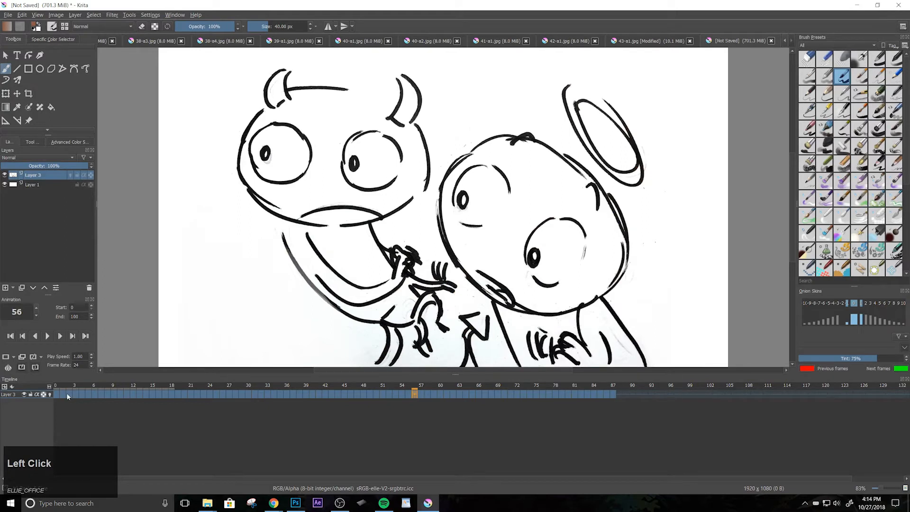
Rename the imported frames layer to "source" and lock it against editing
double_click(32, 176)
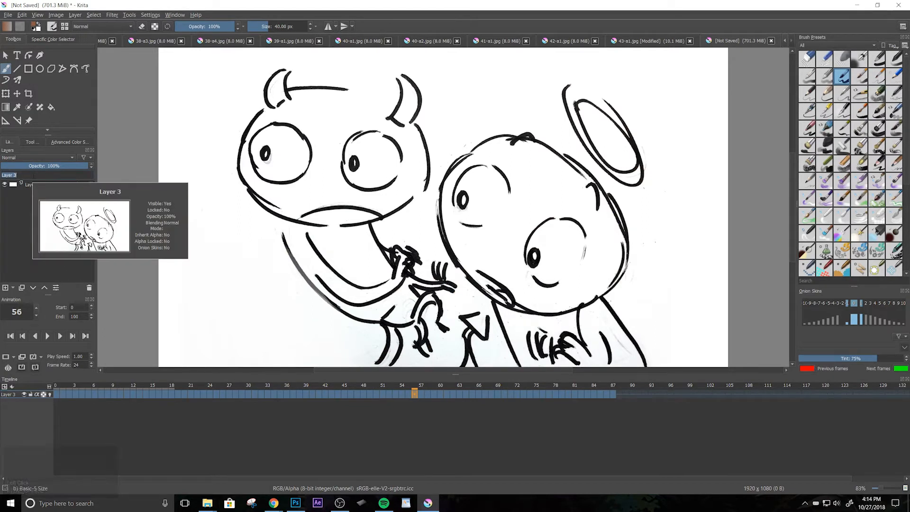
type("source")
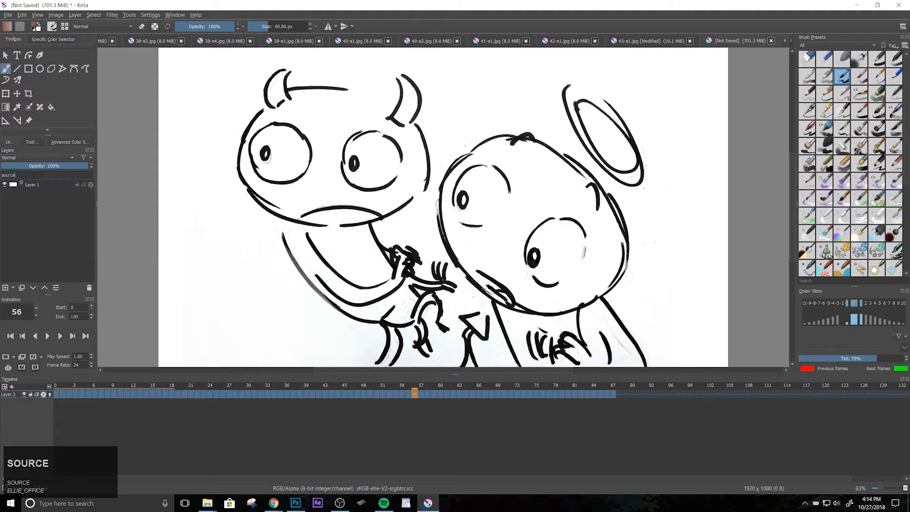
key("Return")
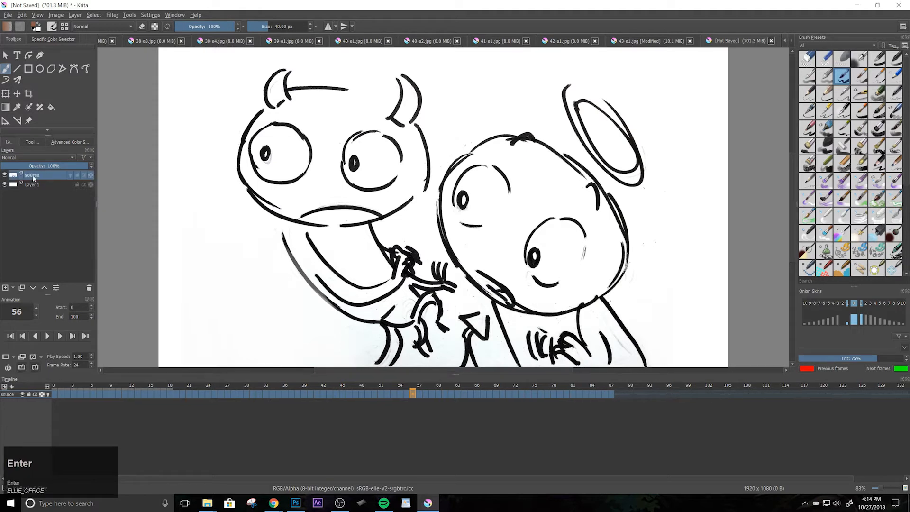
left_click(29, 395)
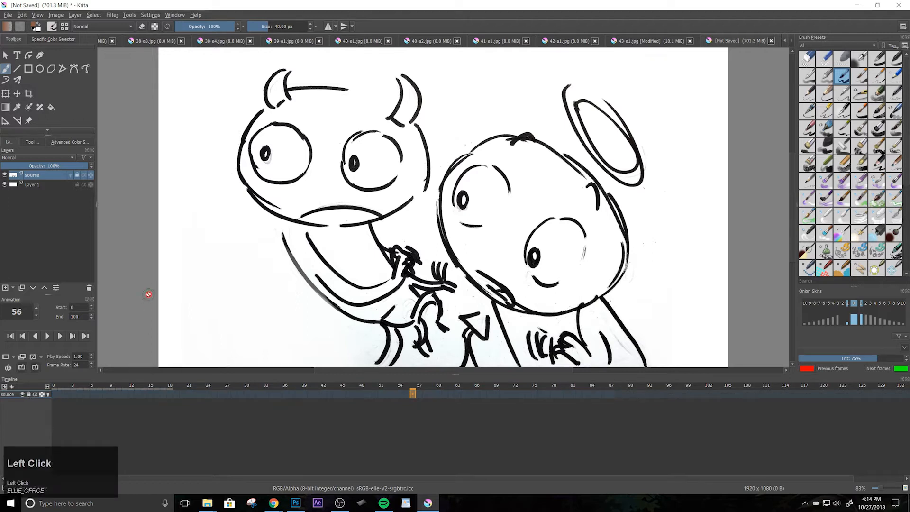
Rename the white background layer, Layer 1, to "bgSolid"
double_click(33, 184)
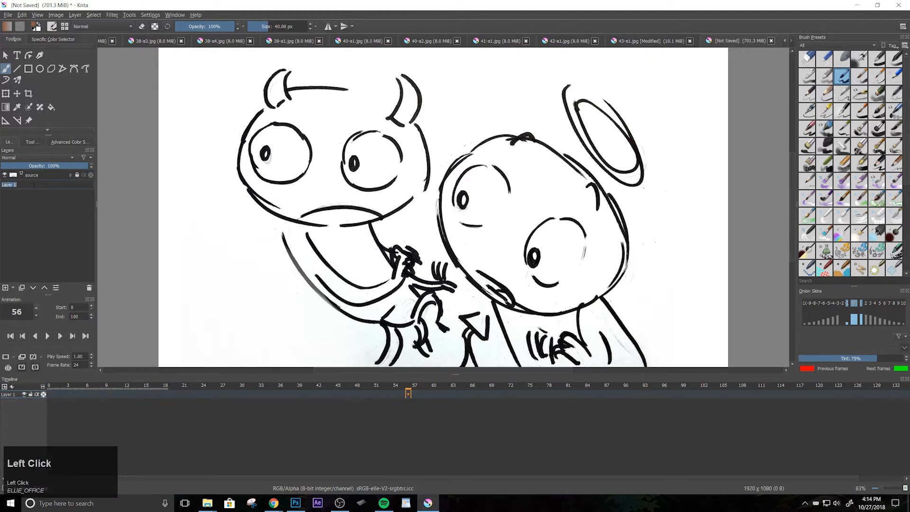
type("bgSolid")
key("Return")
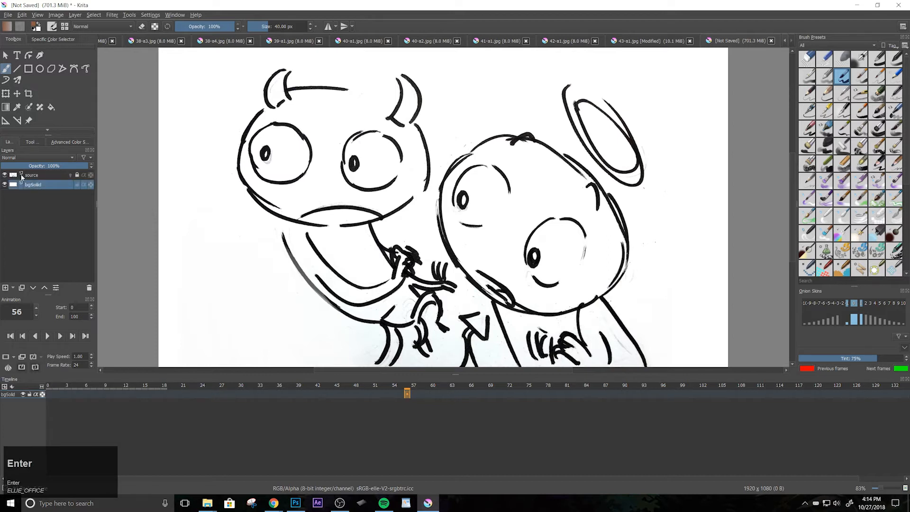
Add a new paint layer above the source layer and name it "color"
left_click(30, 175)
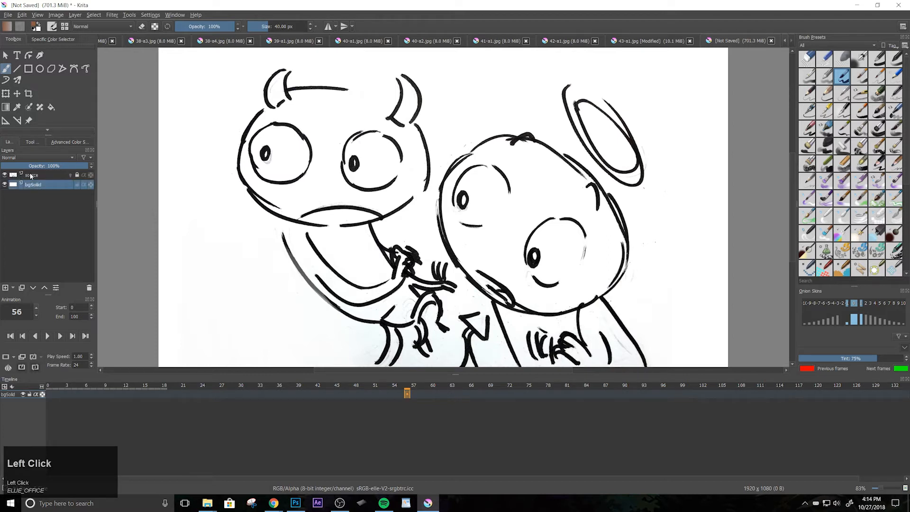
left_click(6, 287)
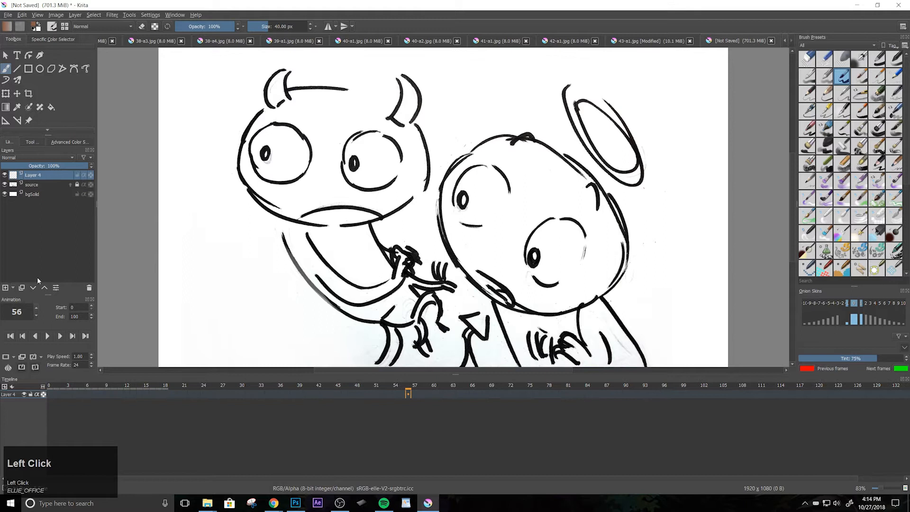
double_click(37, 177)
type("color")
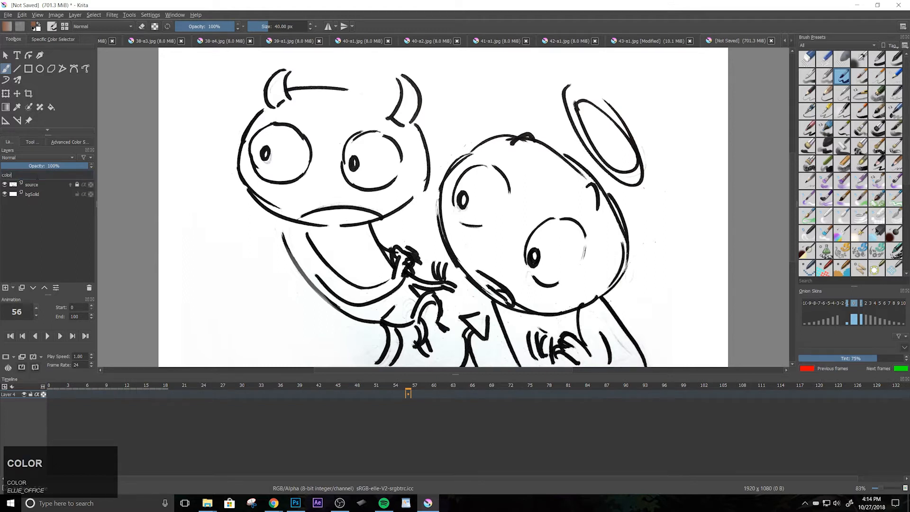
key("Return")
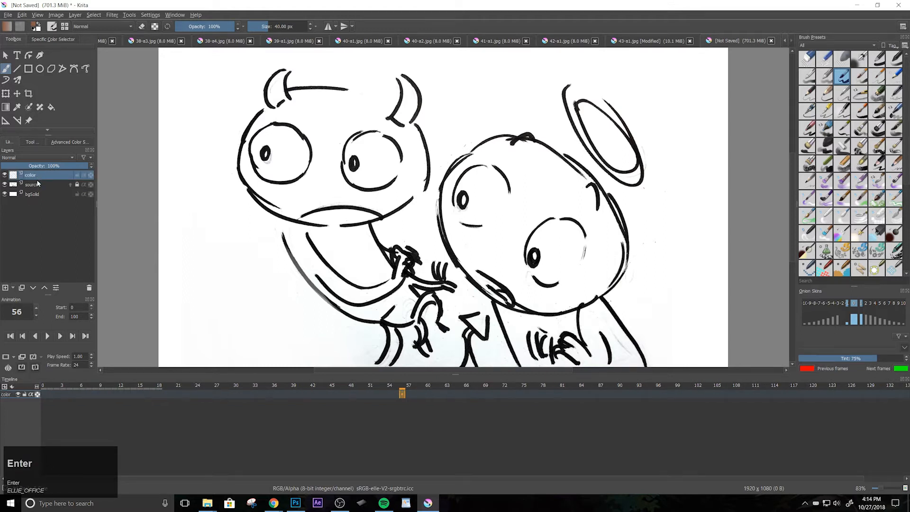
left_click(38, 185)
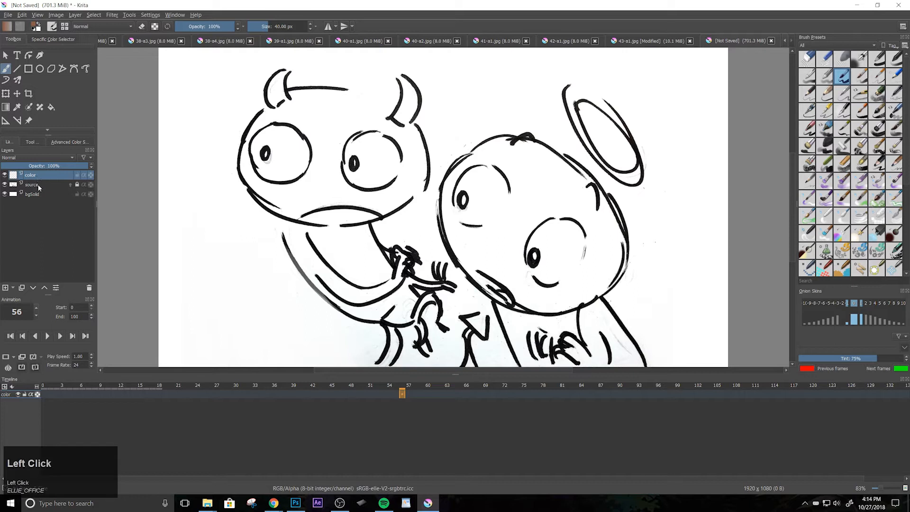
Add a new paint layer directly above the source layer and name it "bg"
left_click(6, 287)
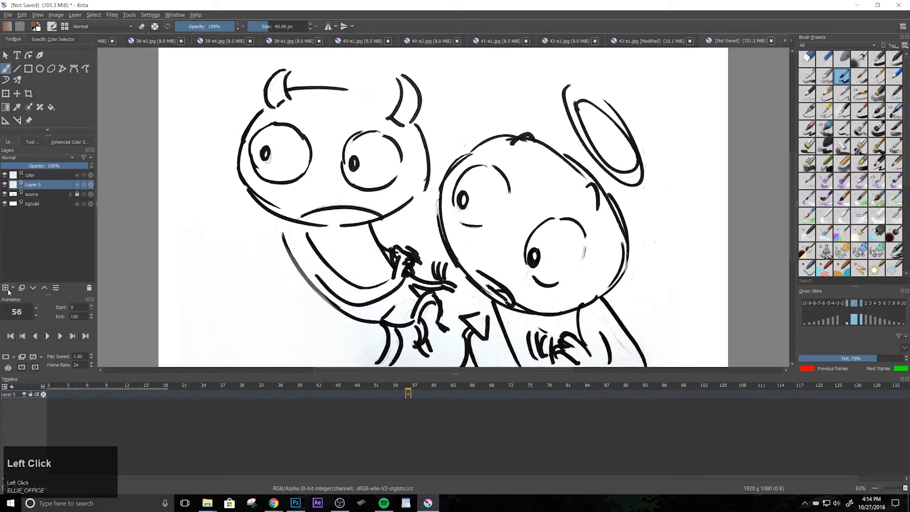
double_click(50, 188)
type("bg")
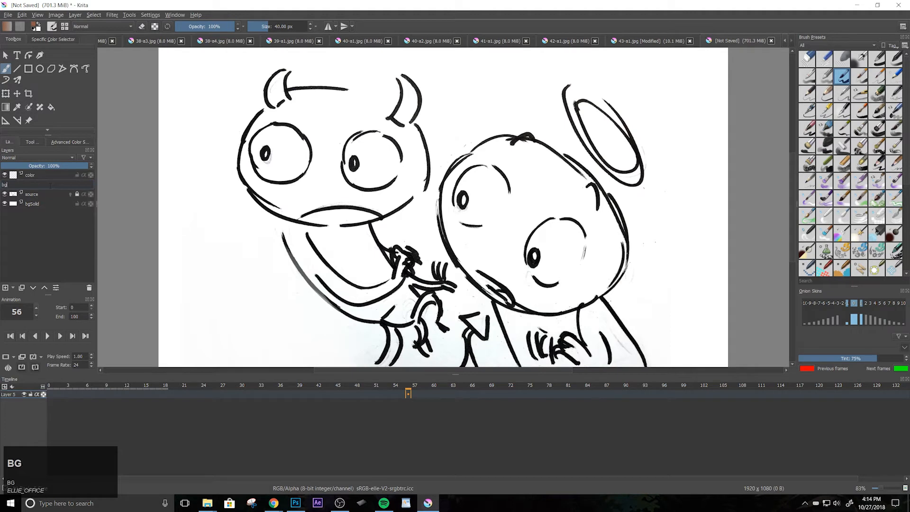
key("Return")
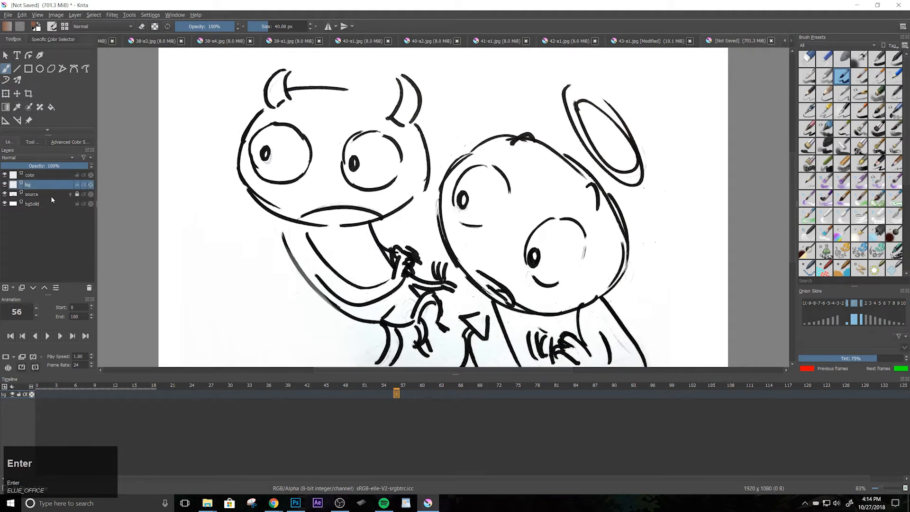
Add a new paint layer above the color layer and name it "line"
left_click(33, 175)
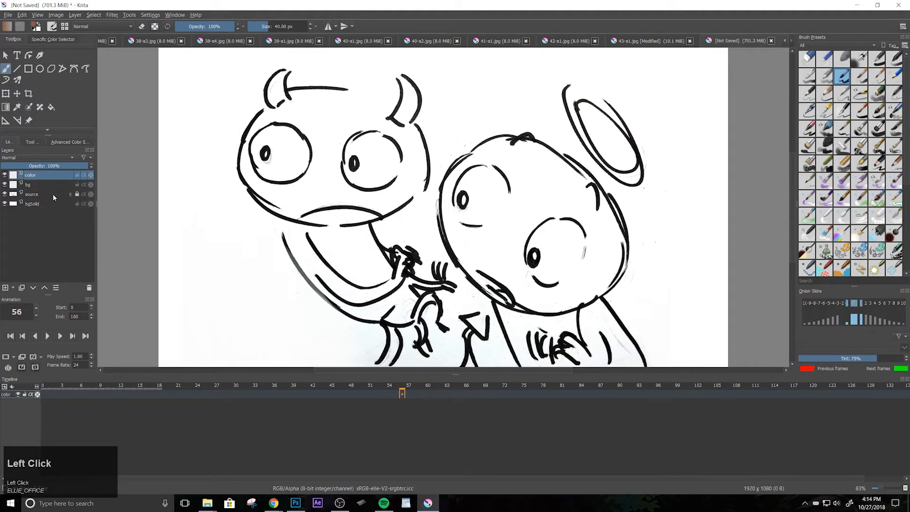
left_click(5, 289)
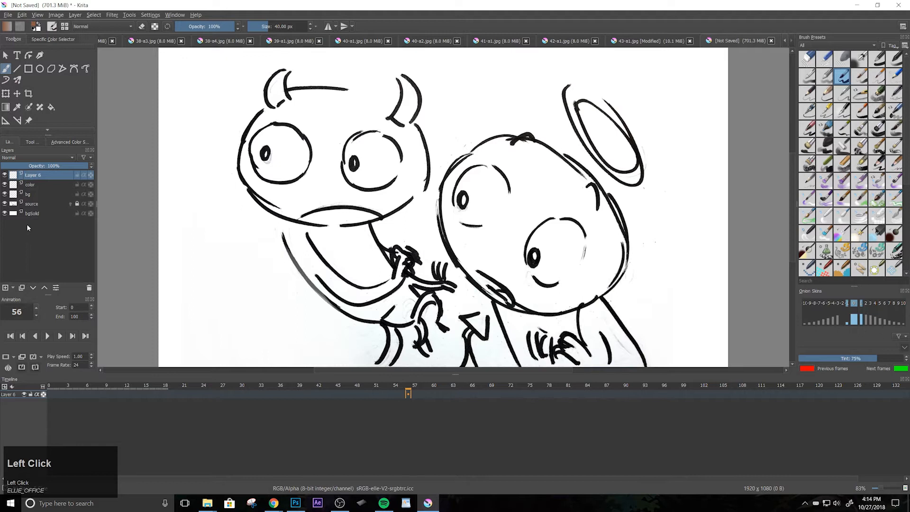
key("i")
key("e")
key("Return")
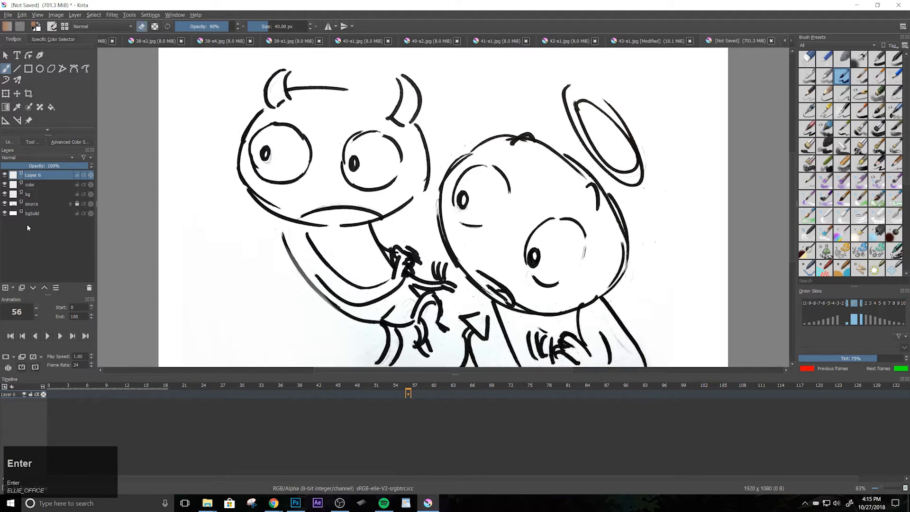
double_click(32, 176)
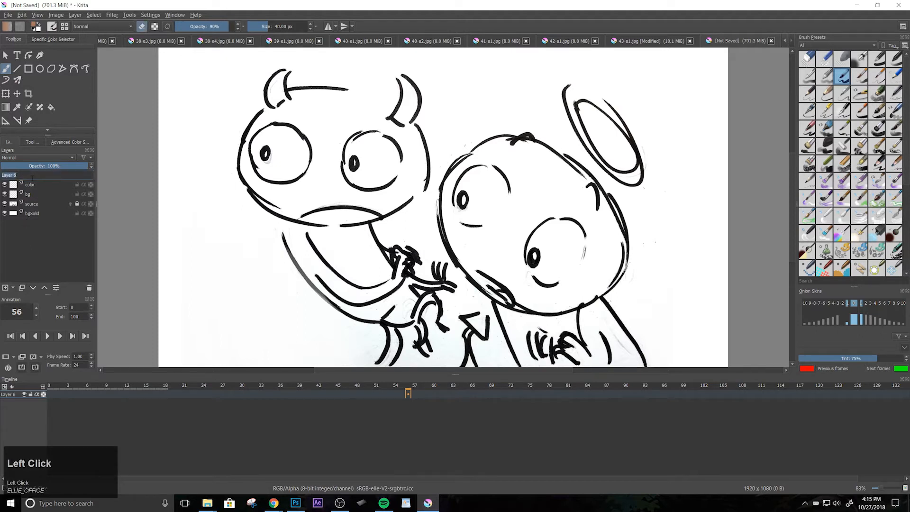
type("line")
key("Return")
left_click(30, 195)
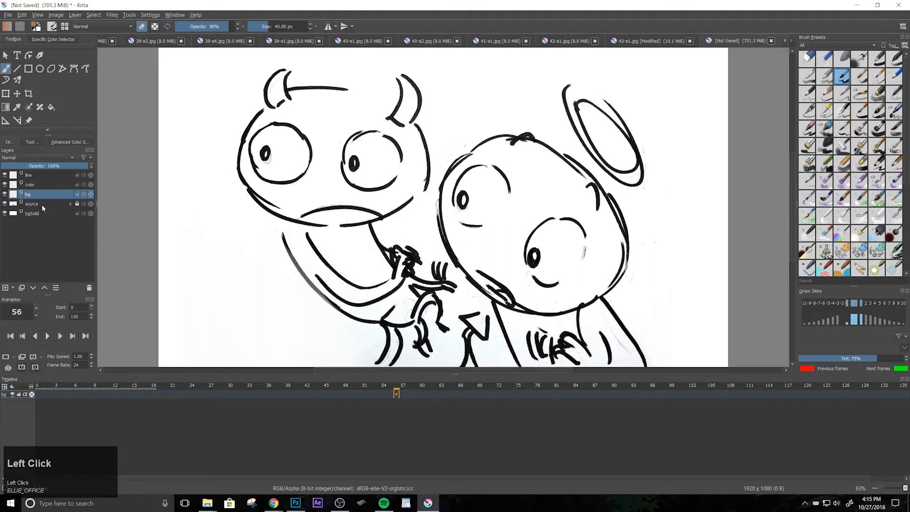
left_click(42, 204)
left_click(38, 215)
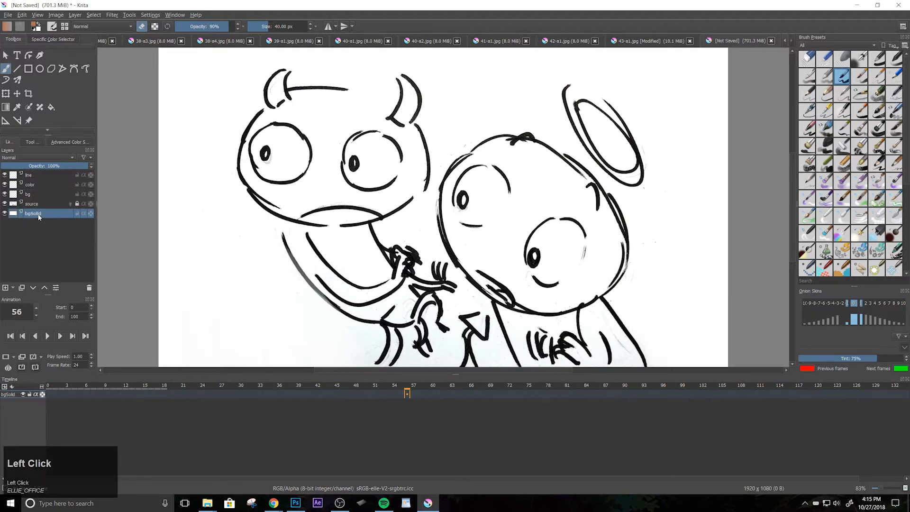
left_click(41, 205)
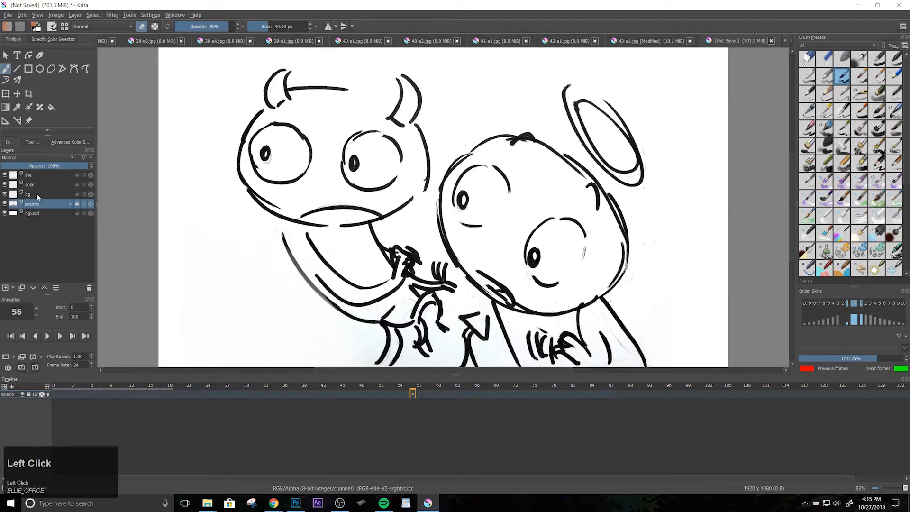
Set the bg, color and line layers to stay shown in the timeline
left_click(36, 193)
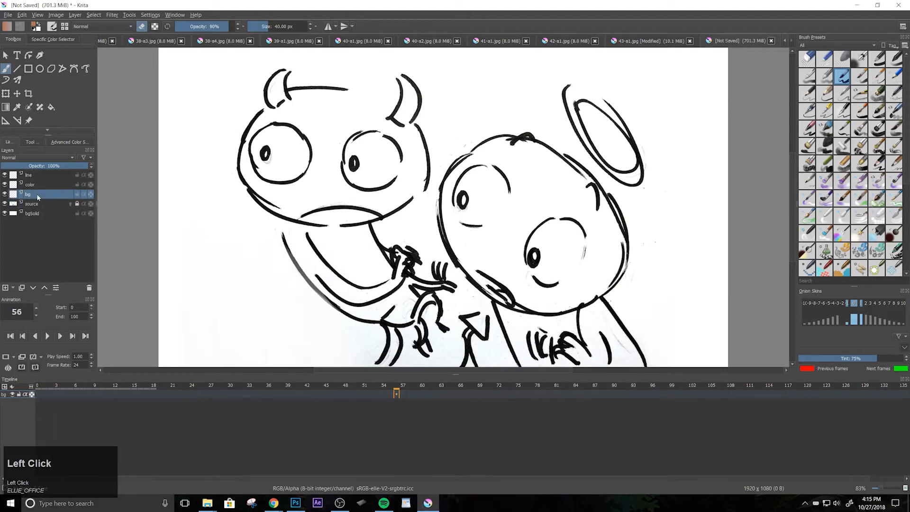
right_click(4, 395)
left_click(20, 430)
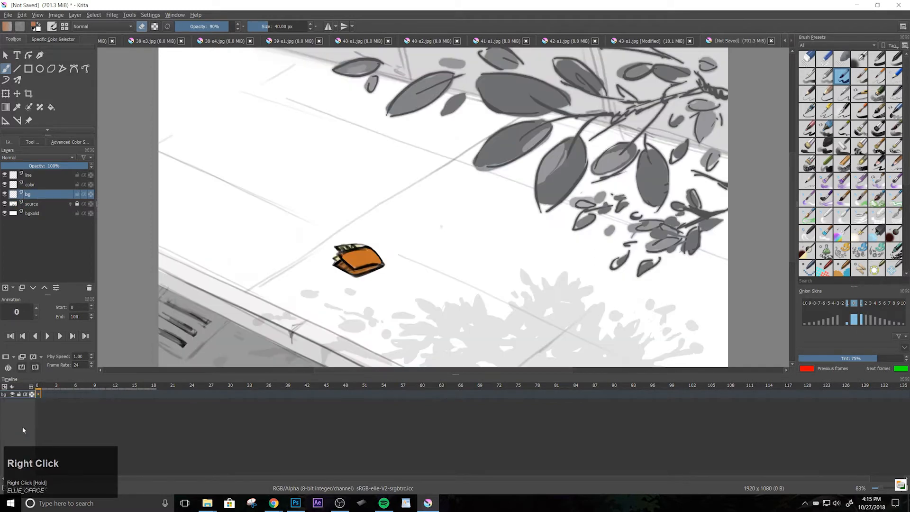
left_click(44, 184)
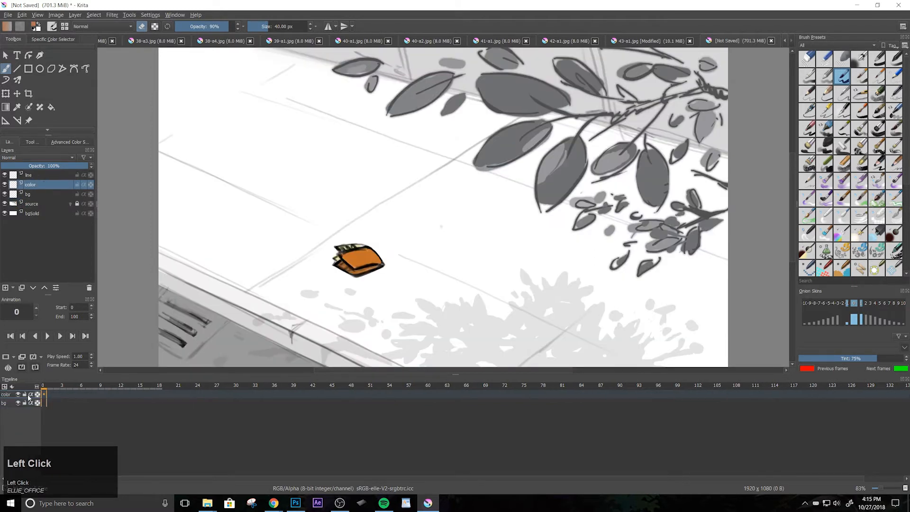
right_click(10, 397)
left_click(37, 433)
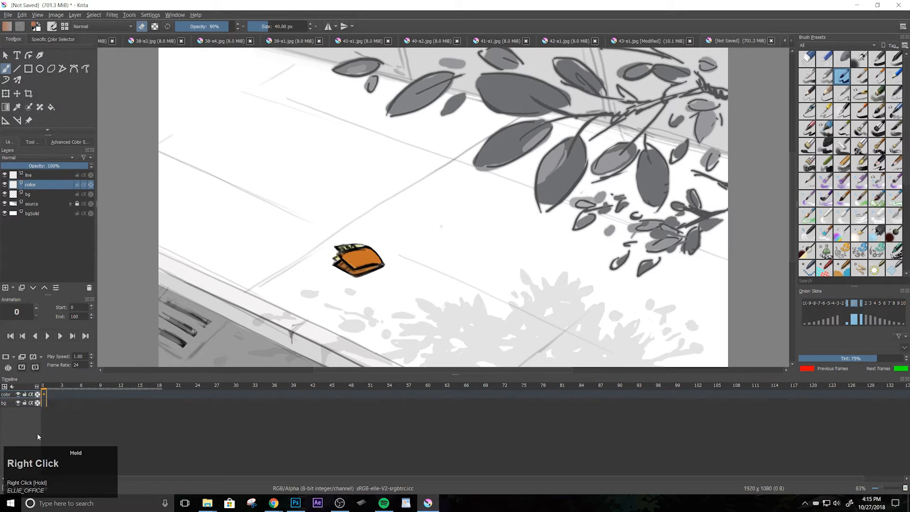
left_click(47, 175)
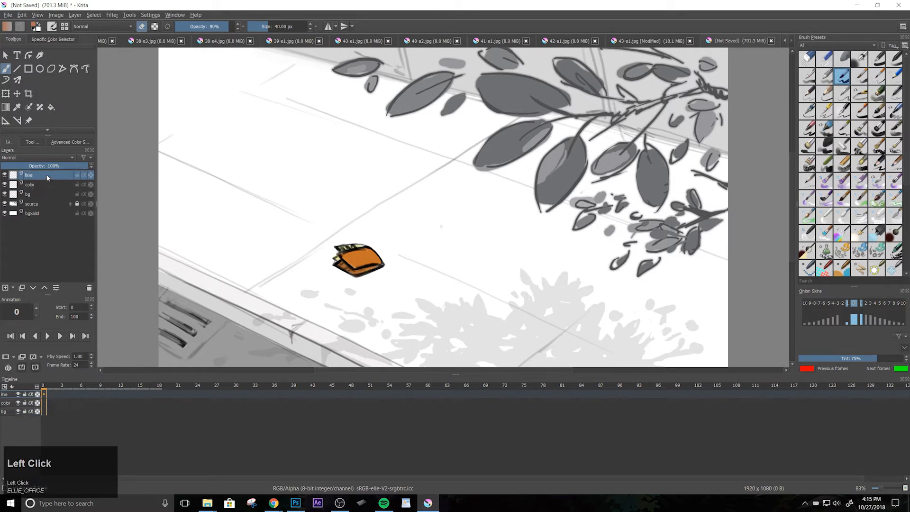
right_click(6, 395)
left_click(20, 429)
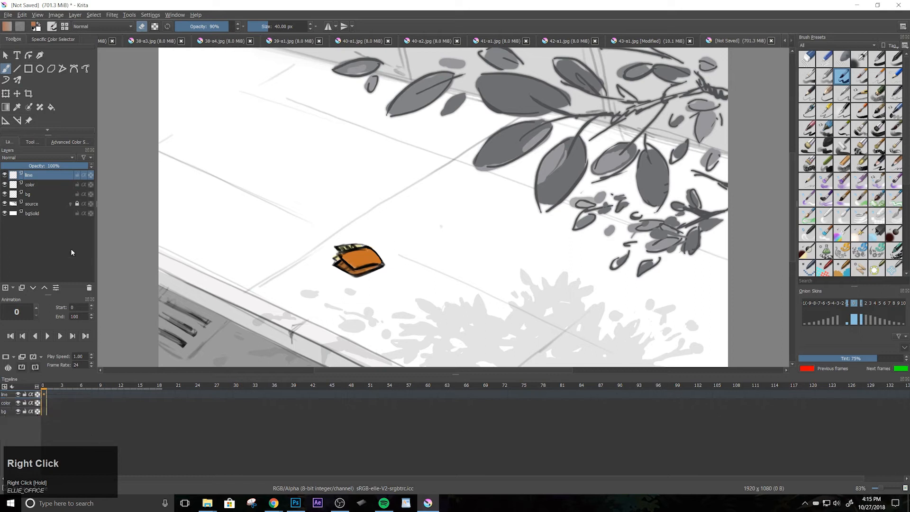
Scrub the timeline to frame 56, the shot of the horned and haloed characters
left_click(47, 195)
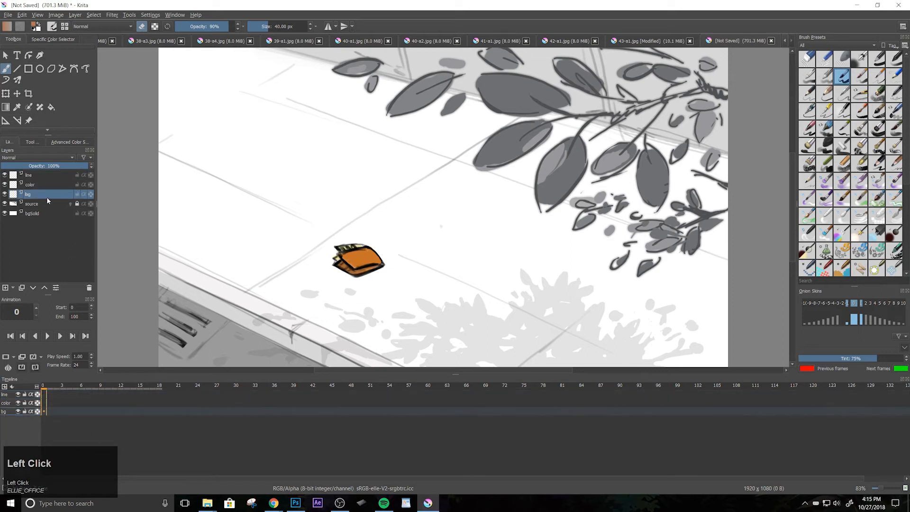
left_click(618, 386)
left_click_drag(590, 385, 536, 386)
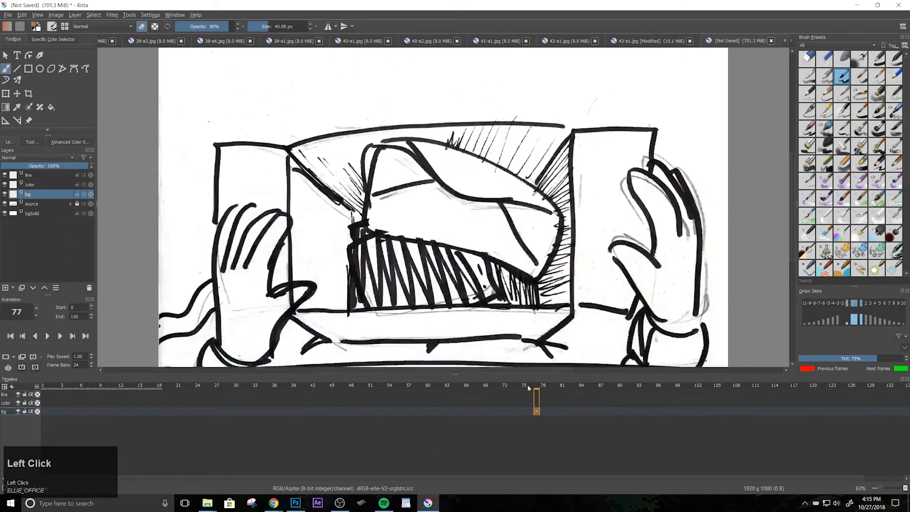
left_click_drag(460, 385, 400, 386)
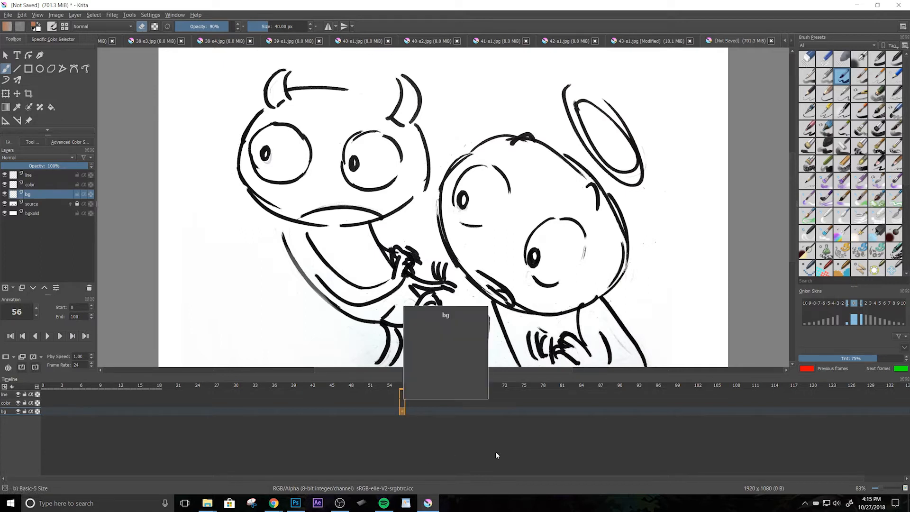
left_click(549, 442)
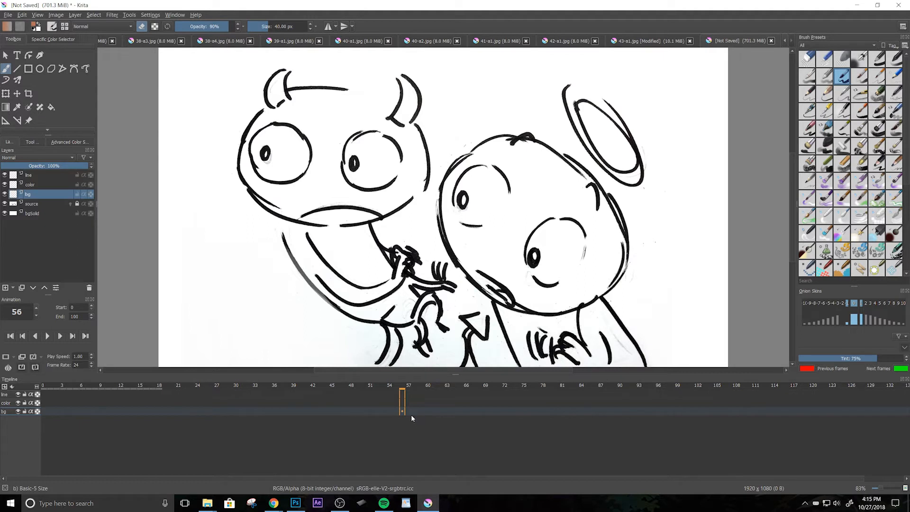
Insert a keyframe to the left at frame 56 on the line layer
left_click(10, 396)
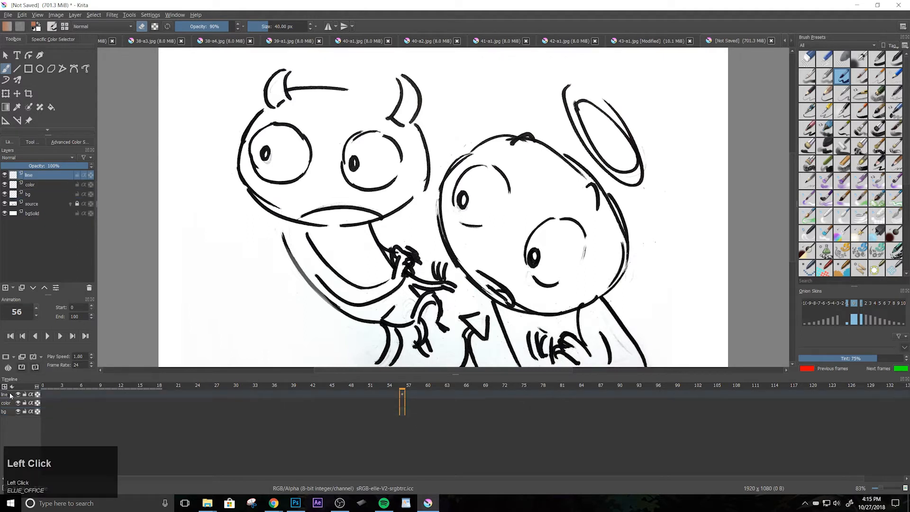
right_click(403, 396)
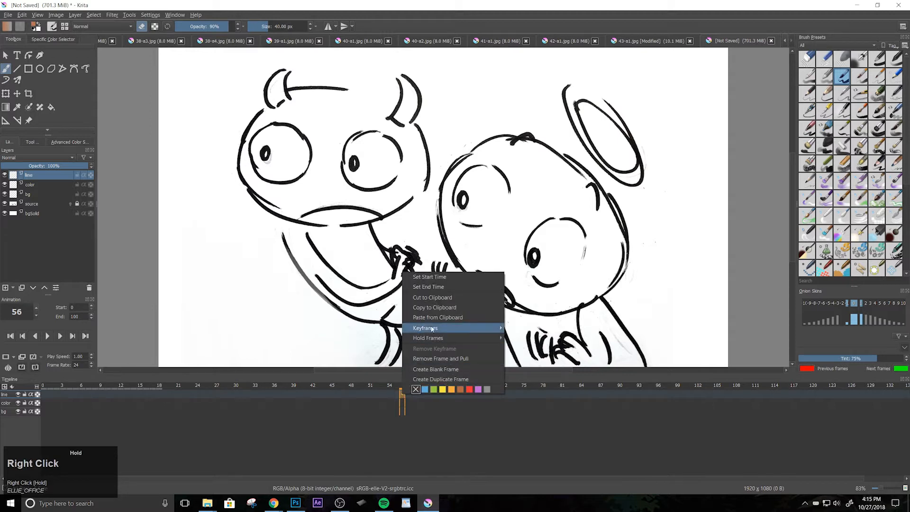
mouse_move(479, 328)
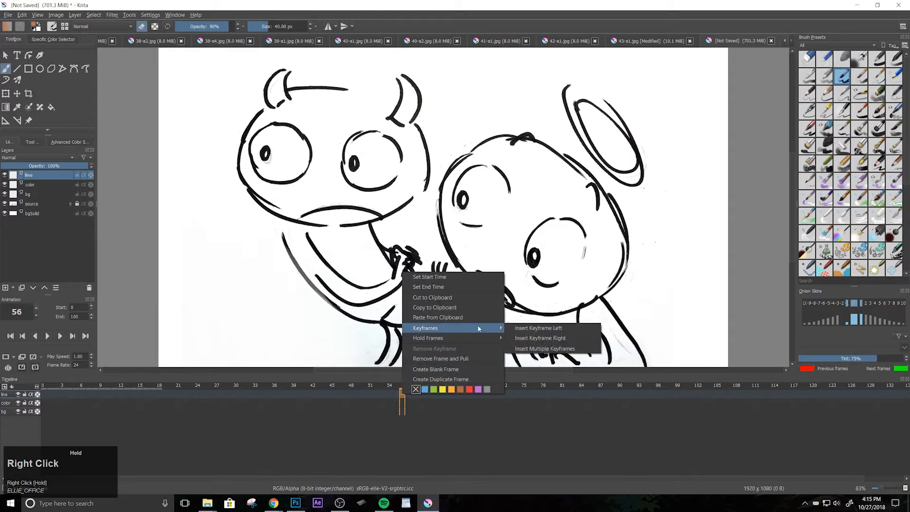
left_click(531, 329)
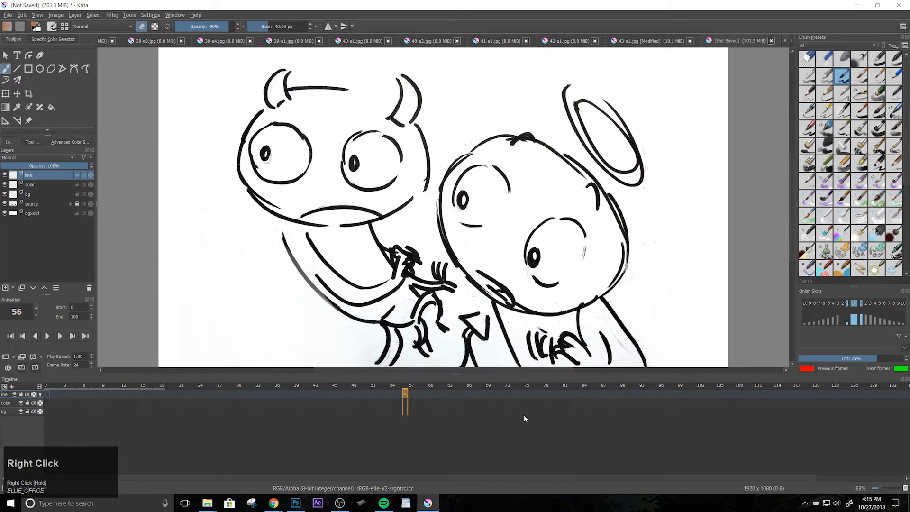
Check the line layer's frames around 56, view frame 84, and return to frame 56
left_click(402, 398)
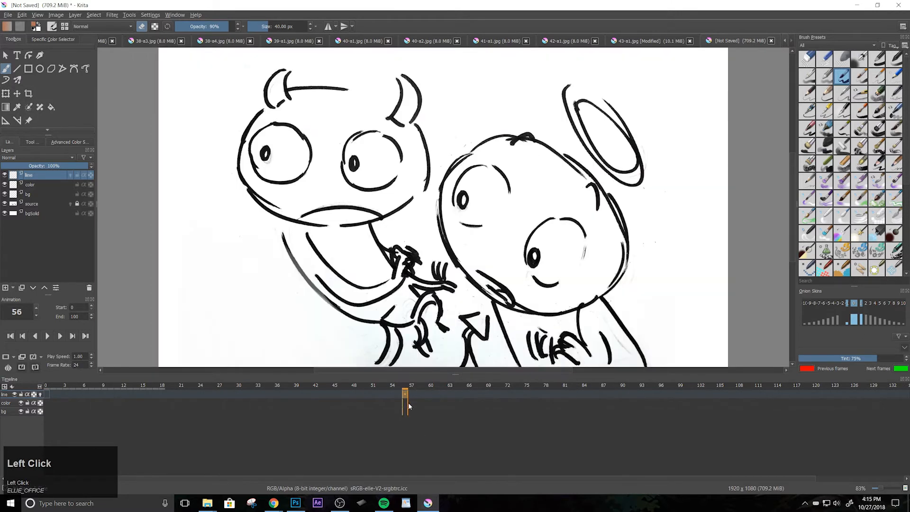
left_click(411, 397)
left_click(406, 394)
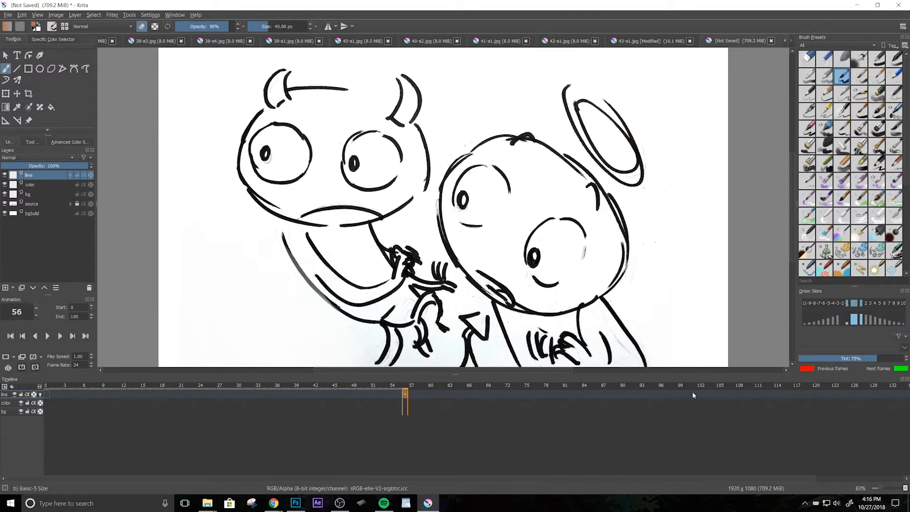
left_click(583, 388)
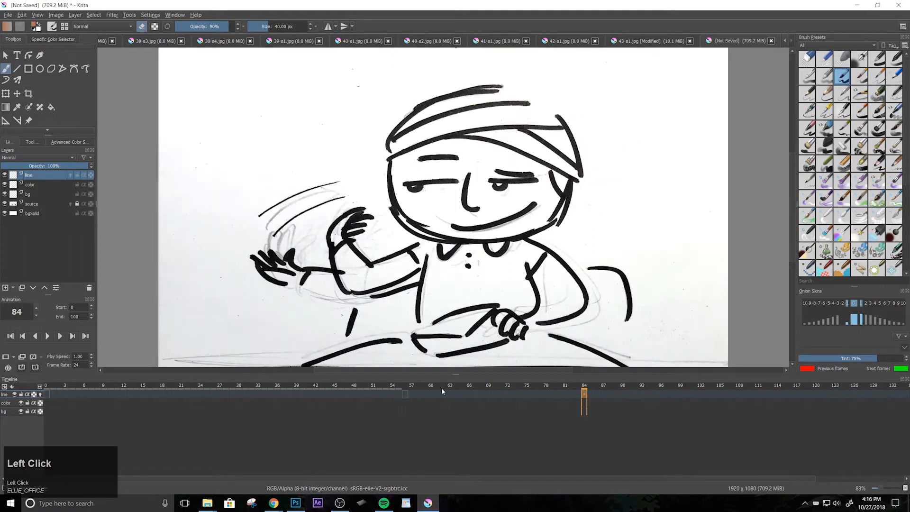
left_click(406, 386)
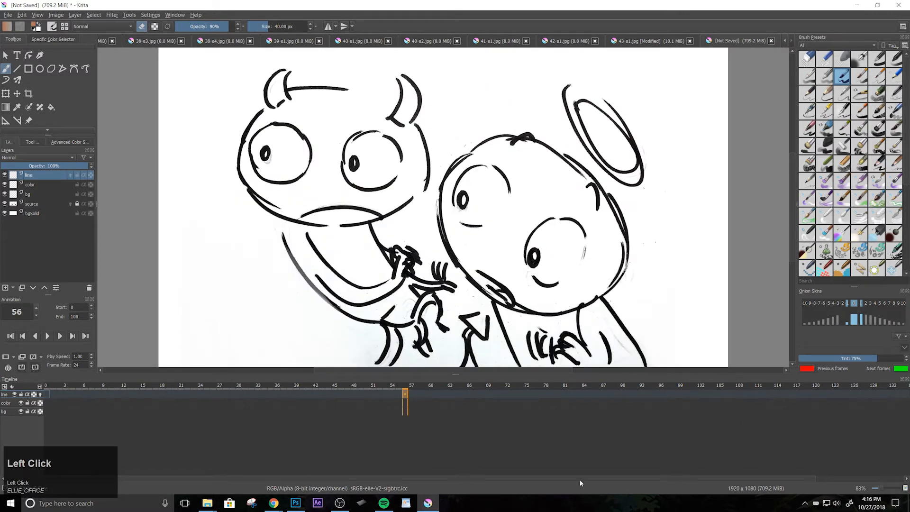
Select frame 56 on the line layer and switch back to the previous brush preset, Pencil-3 Large 4B at 10 px
left_click(406, 394)
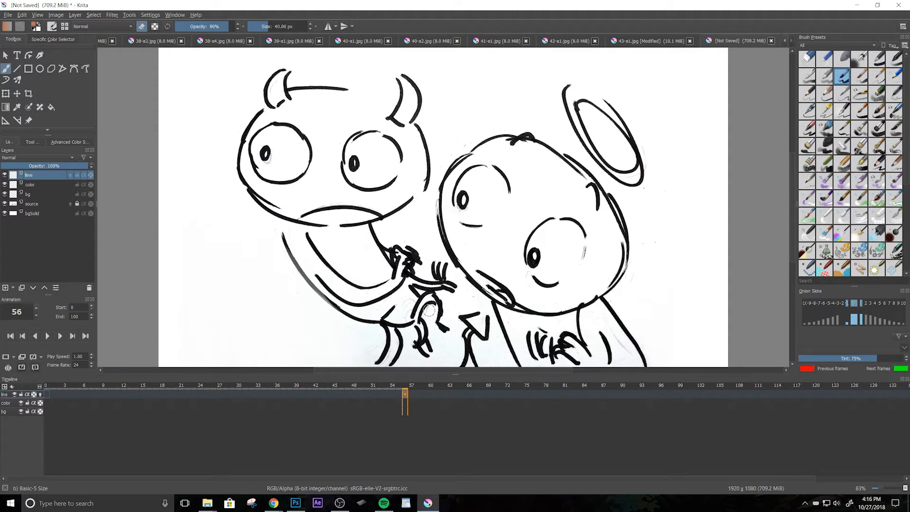
key("slash")
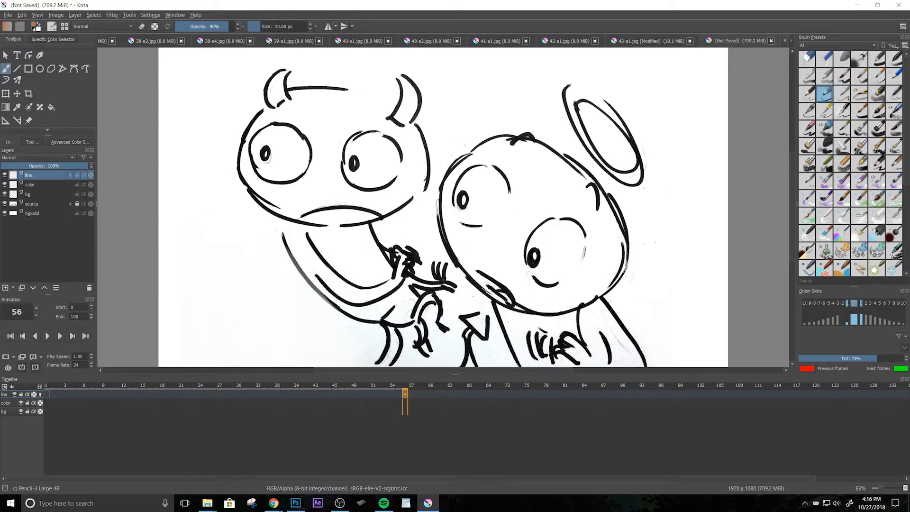
Unlock the source layer to lower its opacity to 6%, and lock it again
left_click(40, 203)
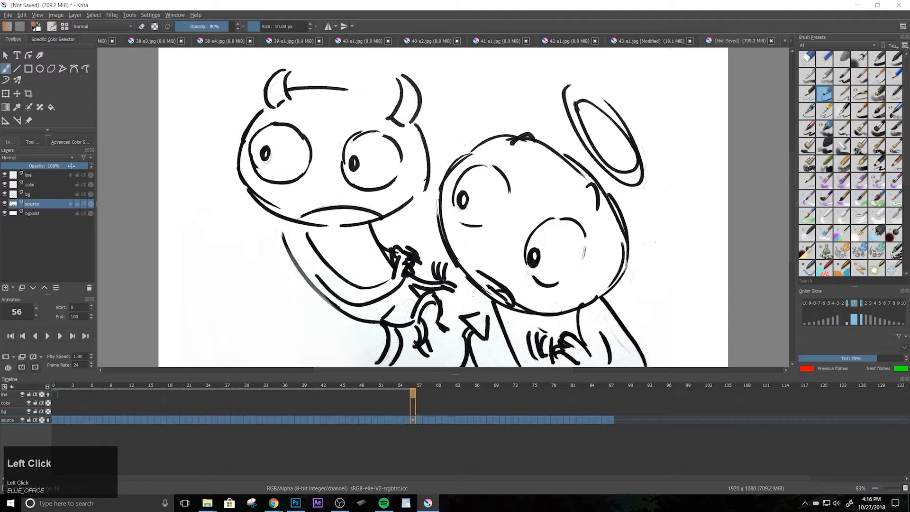
left_click_drag(81, 166, 7, 165)
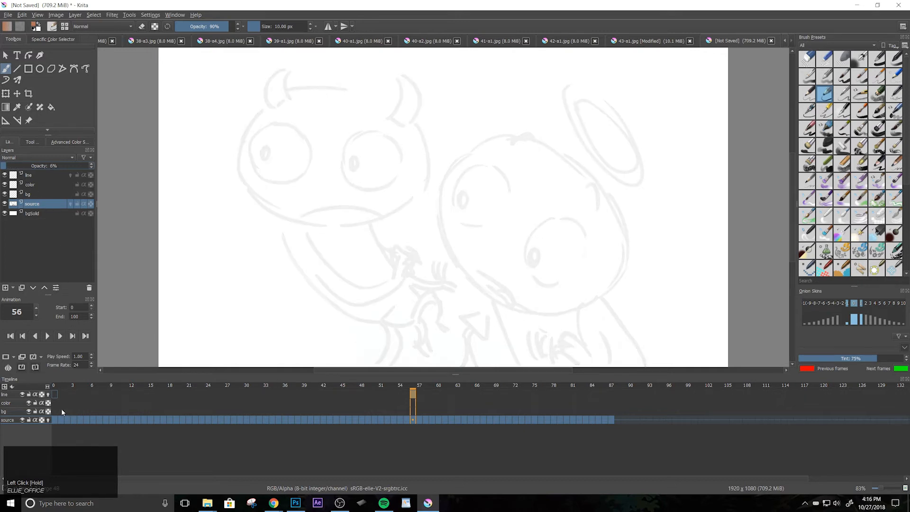
left_click(44, 225)
left_click(42, 201)
left_click(41, 421)
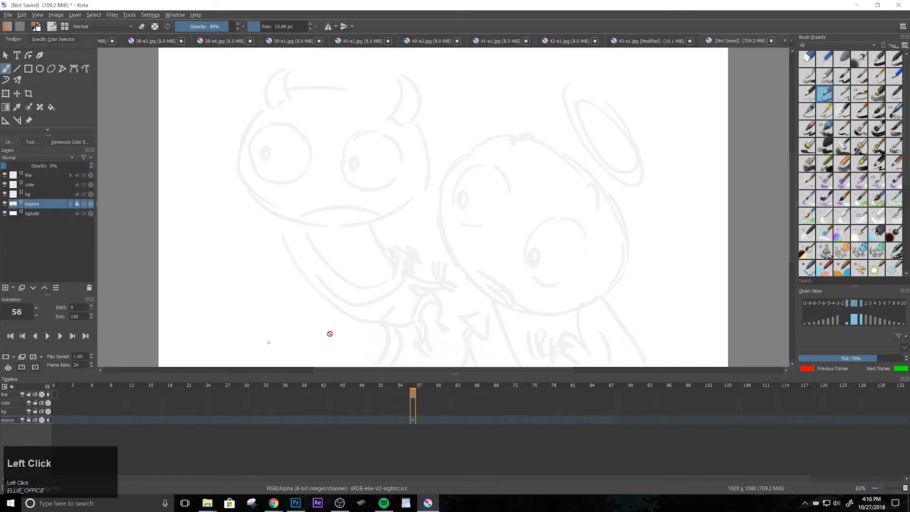
Select the line layer at frame 56 and switch the brush preset to Pencil-2
left_click(9, 395)
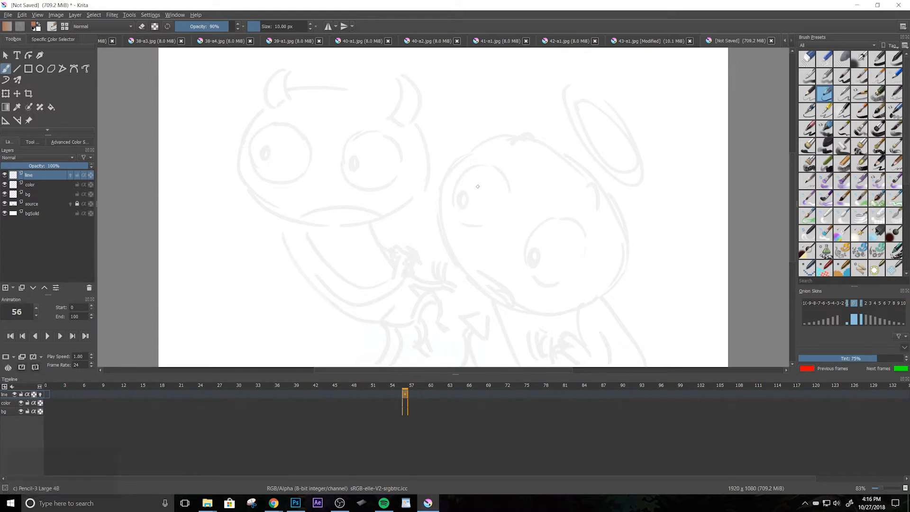
scroll(515, 201, "up", 1)
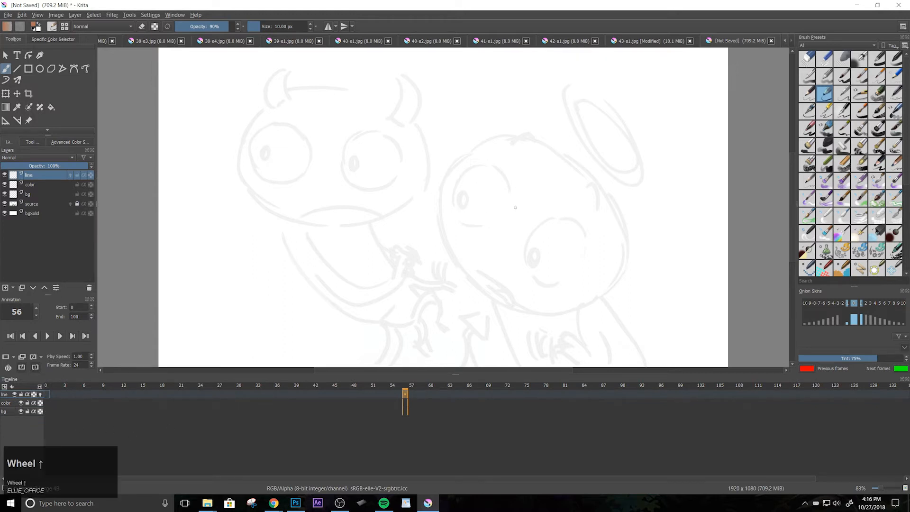
scroll(571, 131, "down", 3)
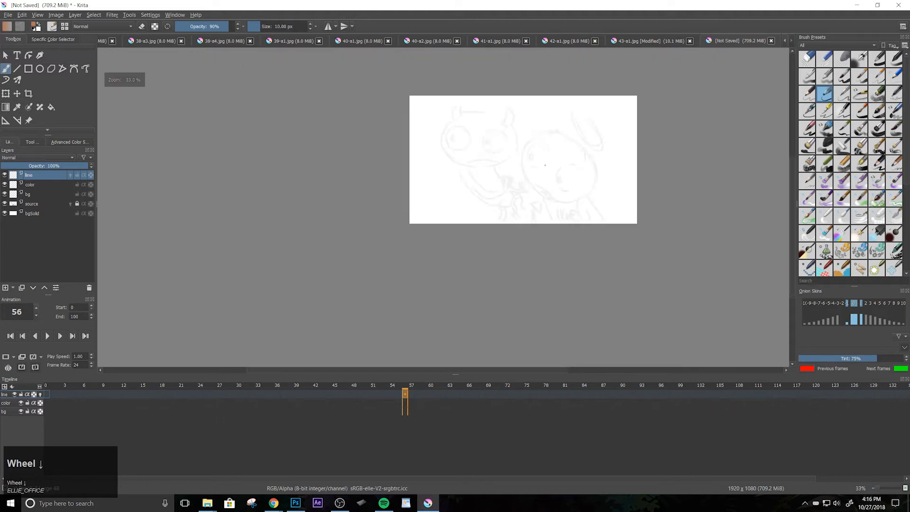
scroll(535, 179, "up", 3)
key("space")
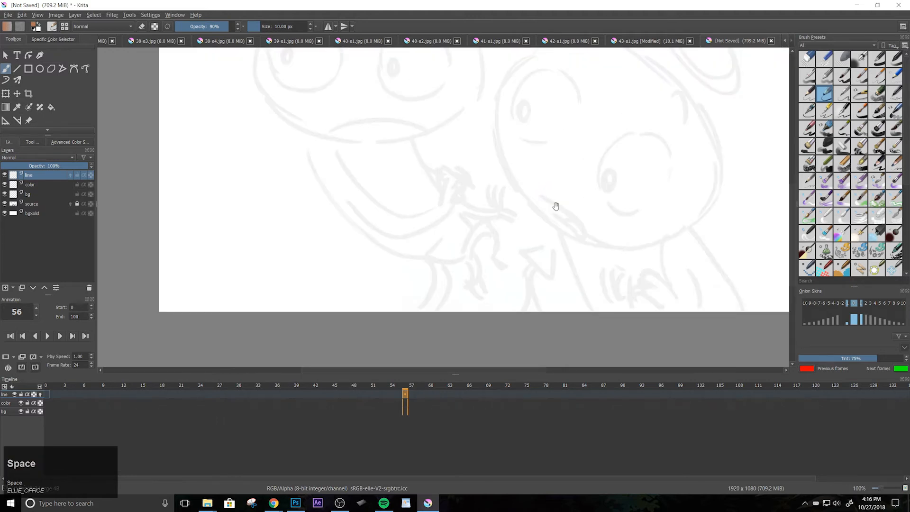
left_click_drag(555, 205, 511, 254)
scroll(502, 231, "down", 2)
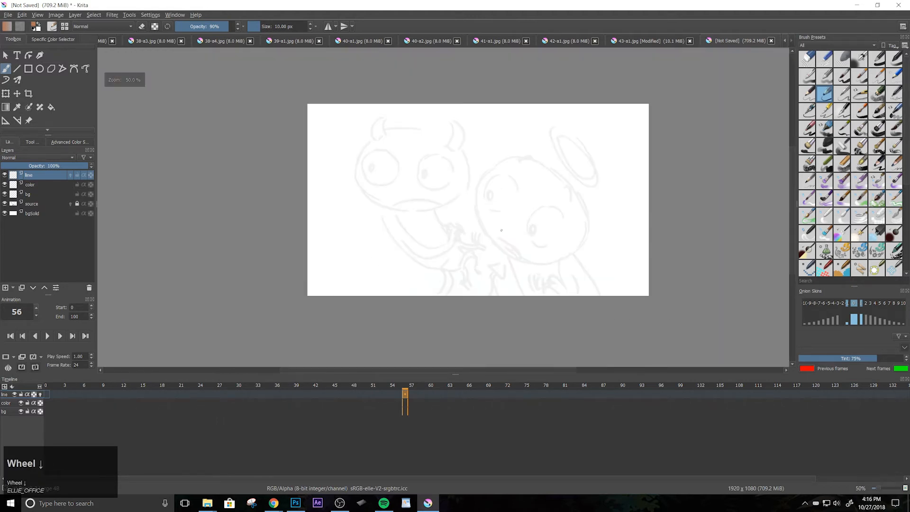
scroll(498, 226, "up", 1)
key("space")
left_click_drag(492, 203, 466, 218)
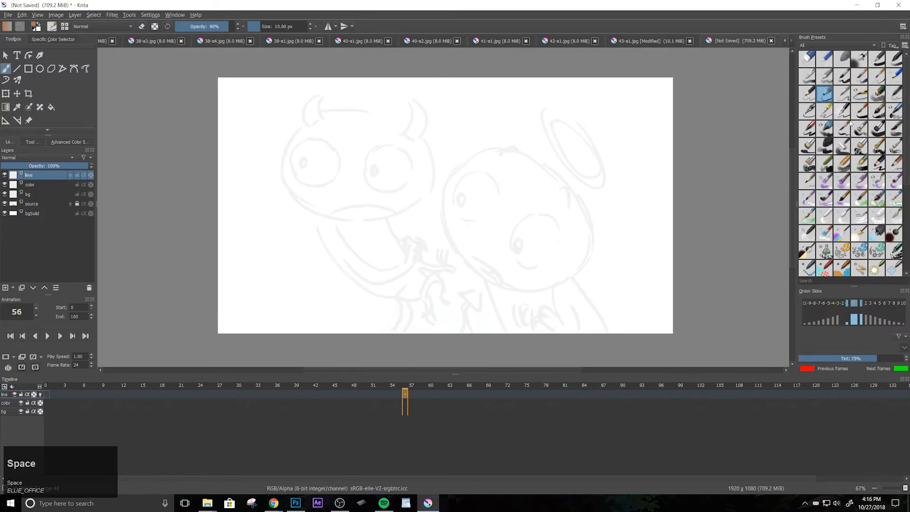
left_click(808, 94)
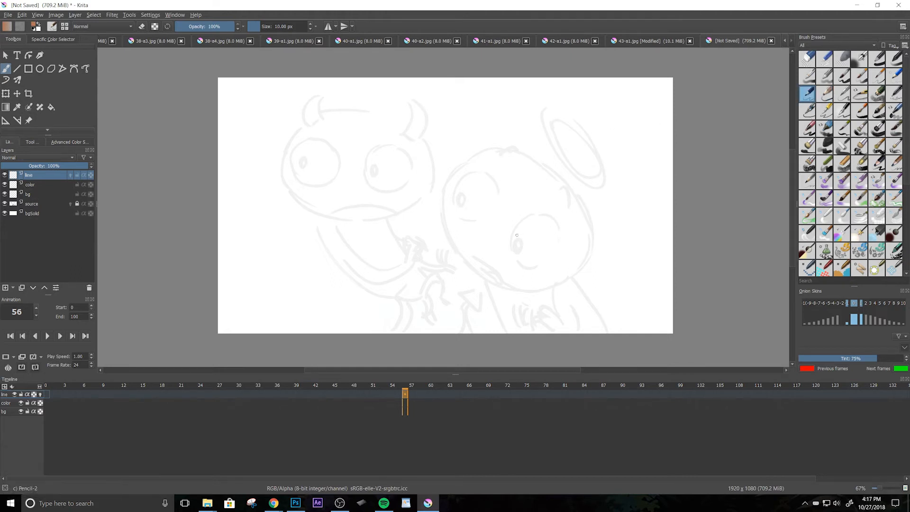
Remove the brown trial stroke on the haloed character's pupil and set the foreground color to black
left_click_drag(520, 241, 521, 241)
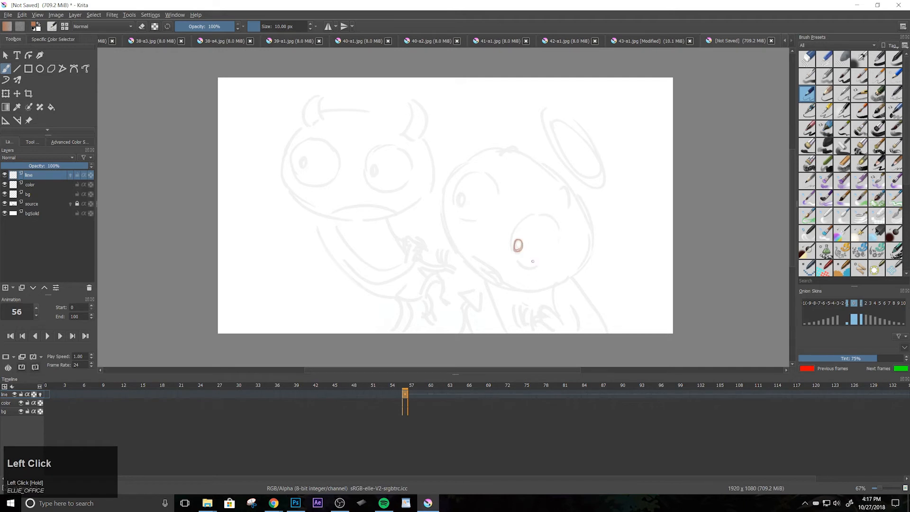
key("ctrl+x")
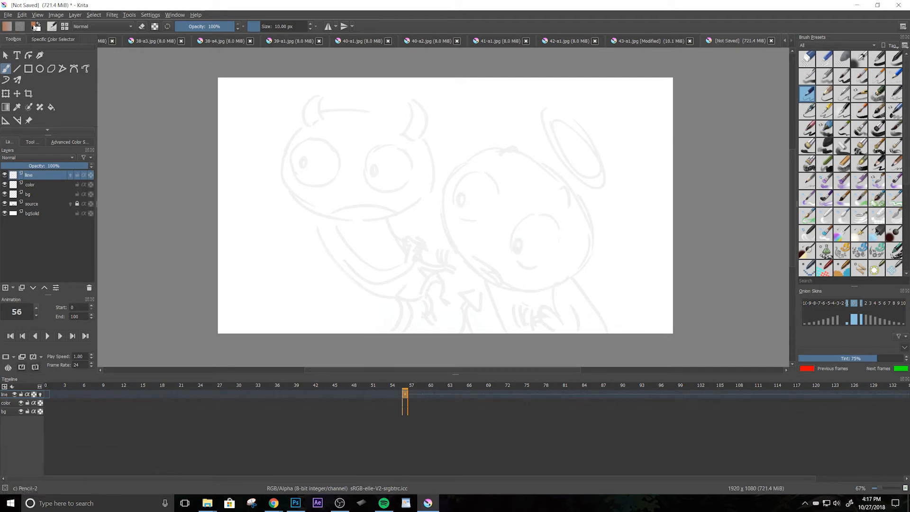
left_click(36, 27)
left_click_drag(406, 213, 408, 180)
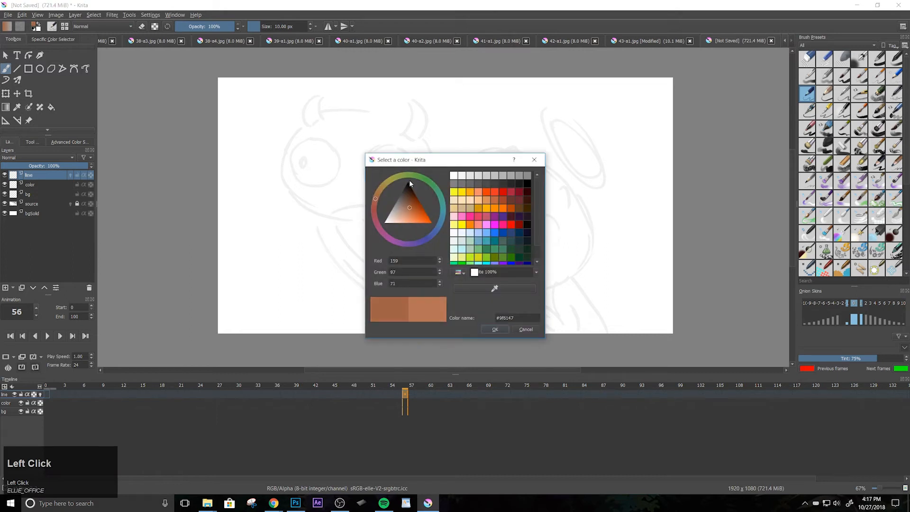
left_click(520, 184)
left_click(486, 329)
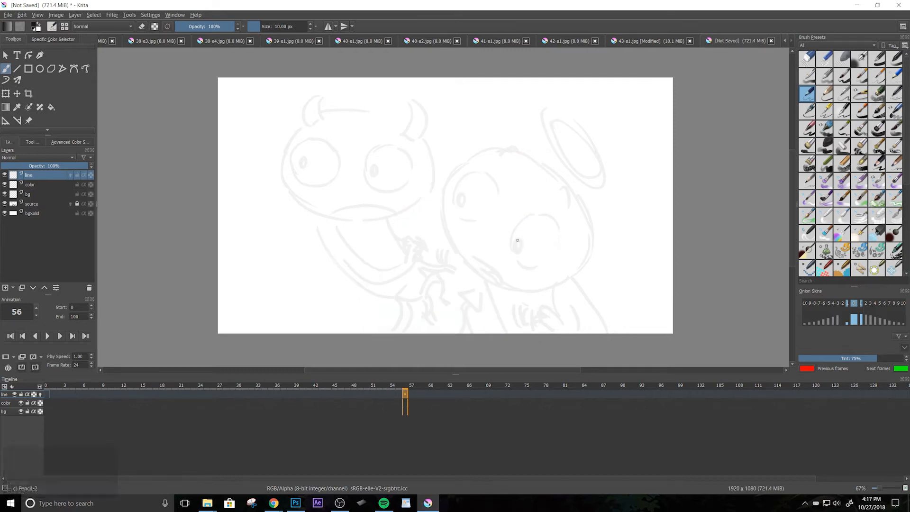
Trace both eyes and pupils of the haloed character on the line layer, enlarging the brush to 14 px after the first pupil
mouse_move(518, 239)
left_mouse_down()
mouse_move(512, 246)
mouse_move(520, 248)
mouse_move(517, 239)
left_mouse_up()
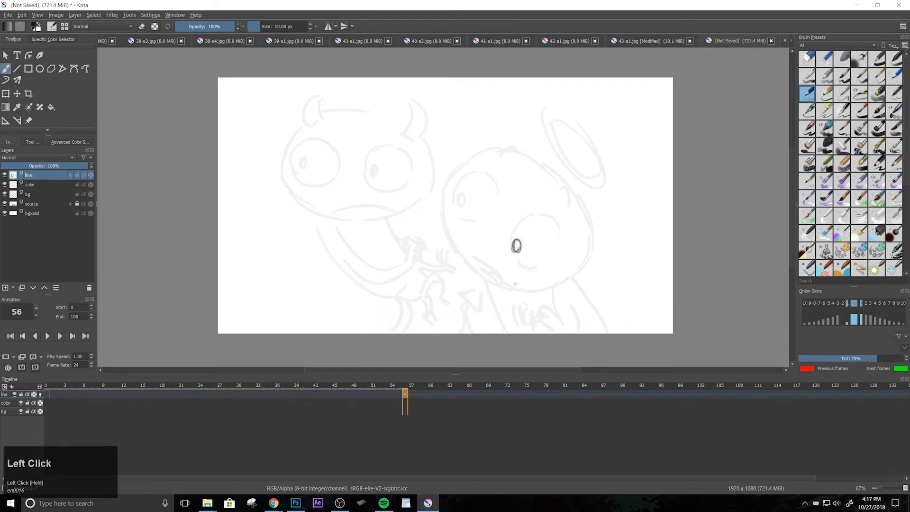
key("bracketright")
key("bracketright")
key("bracketright")
mouse_move(527, 218)
left_mouse_down()
mouse_move(511, 244)
mouse_move(512, 261)
mouse_move(525, 268)
left_mouse_up()
mouse_move(522, 224)
left_mouse_down()
mouse_move(545, 212)
mouse_move(557, 232)
mouse_move(546, 261)
mouse_move(526, 269)
left_mouse_up()
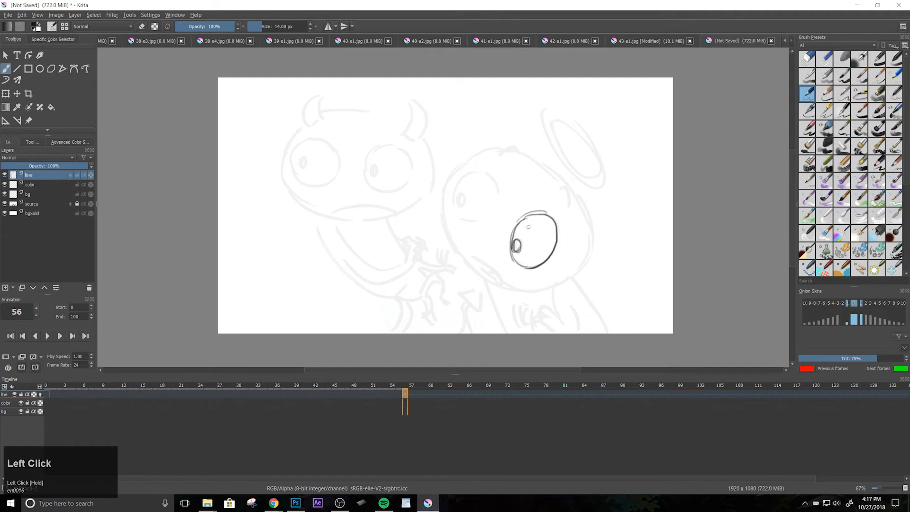
mouse_move(527, 217)
left_mouse_down()
mouse_move(513, 232)
mouse_move(526, 216)
left_mouse_up()
mouse_move(463, 193)
left_mouse_down()
mouse_move(461, 202)
mouse_move(474, 173)
mouse_move(449, 206)
mouse_move(455, 217)
mouse_move(483, 214)
mouse_move(496, 181)
left_mouse_up()
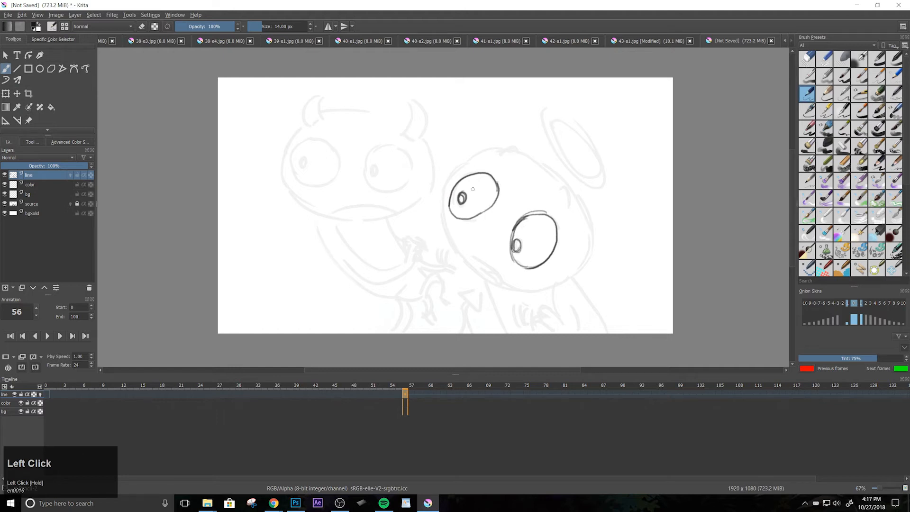
Trace the haloed character's mouth, head outline and the small curve at the side of the head
left_click_drag(477, 263, 506, 285)
mouse_move(516, 151)
left_mouse_down()
mouse_move(463, 160)
mouse_move(440, 200)
mouse_move(438, 229)
mouse_move(481, 278)
mouse_move(552, 288)
left_mouse_up()
left_click_drag(563, 187, 569, 203)
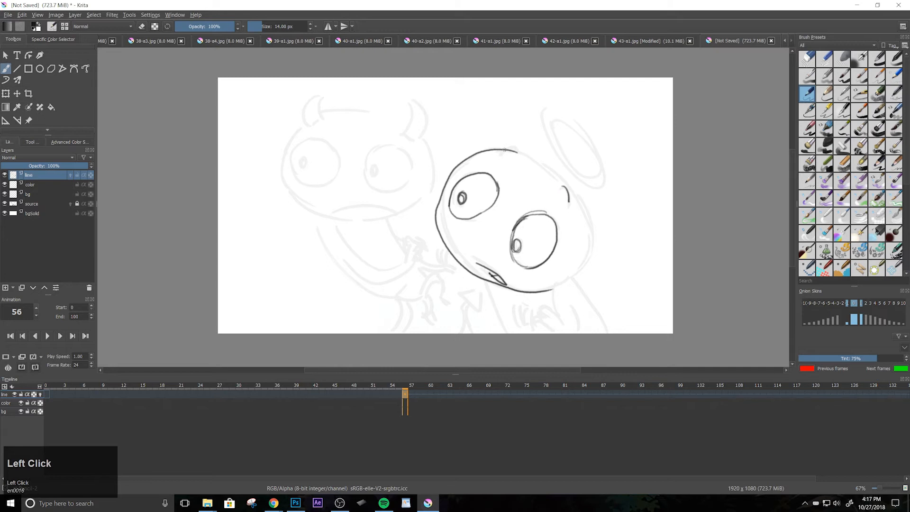
mouse_move(504, 150)
left_mouse_down()
mouse_move(555, 175)
mouse_move(588, 225)
mouse_move(589, 261)
mouse_move(547, 290)
mouse_move(578, 277)
mouse_move(593, 244)
left_mouse_up()
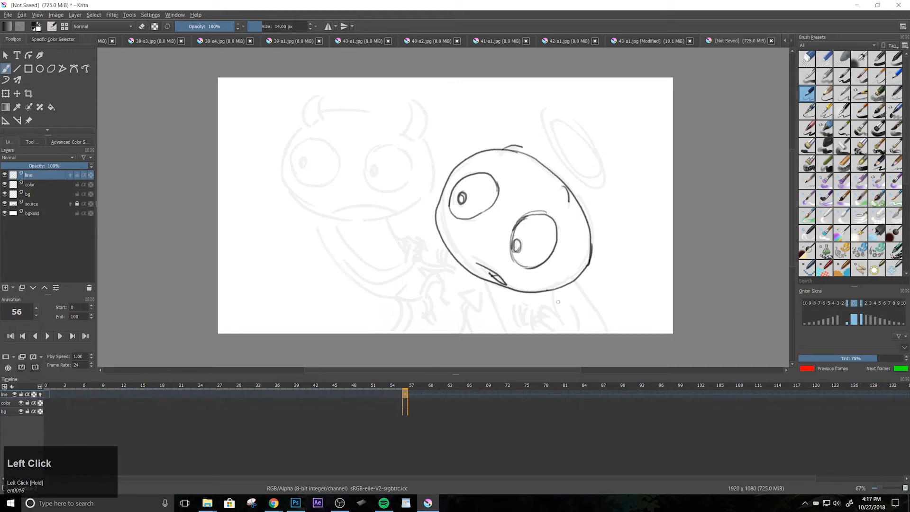
Trace the haloed character's arm, hand and both sides of the body below the head
mouse_move(554, 291)
left_mouse_down()
mouse_move(575, 327)
mouse_move(530, 305)
mouse_move(523, 321)
mouse_move(534, 320)
left_mouse_up()
left_click_drag(574, 279, 612, 333)
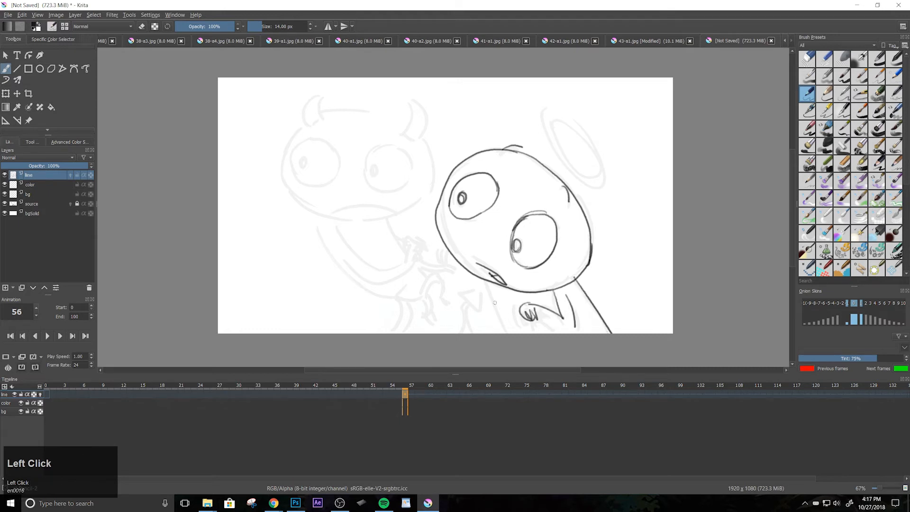
left_click_drag(487, 282, 516, 338)
Trace the horned character's pupils, round eyes and frowning mouth
left_click_drag(301, 160, 302, 165)
mouse_move(374, 167)
left_mouse_down()
mouse_move(366, 183)
mouse_move(416, 166)
mouse_move(395, 144)
mouse_move(377, 147)
left_mouse_up()
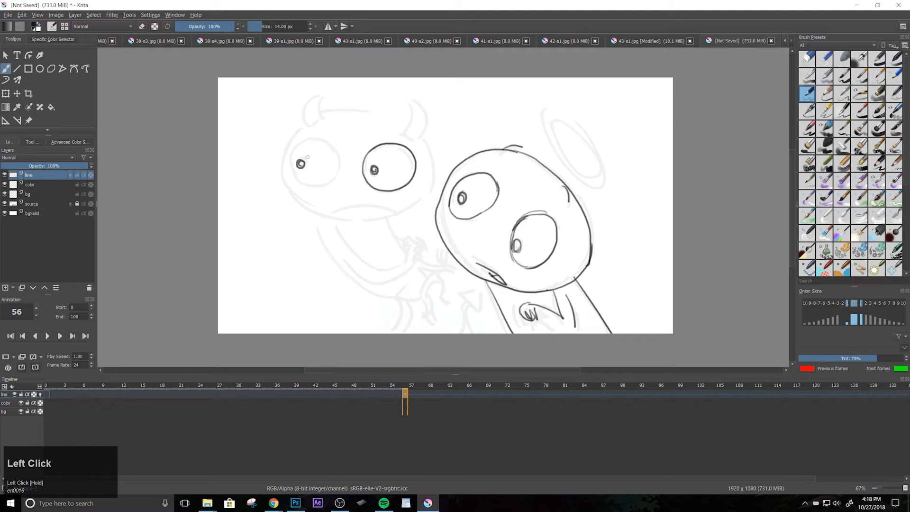
mouse_move(313, 138)
left_mouse_down()
mouse_move(289, 158)
mouse_move(299, 182)
mouse_move(320, 184)
mouse_move(337, 151)
mouse_move(299, 139)
left_mouse_up()
left_click_drag(332, 211, 404, 209)
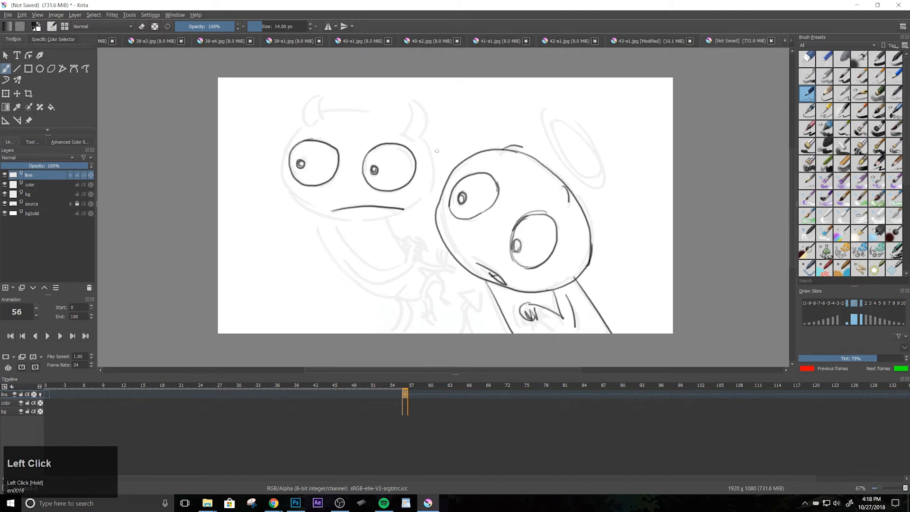
Trace the horned character's horns and head outline, plus the bent arm with its raised hand
mouse_move(405, 133)
left_mouse_down()
mouse_move(413, 97)
mouse_move(430, 117)
mouse_move(404, 127)
left_mouse_up()
mouse_move(318, 106)
left_mouse_down()
mouse_move(300, 122)
mouse_move(354, 106)
mouse_move(397, 113)
mouse_move(429, 149)
mouse_move(429, 188)
mouse_move(410, 210)
mouse_move(379, 219)
left_mouse_up()
mouse_move(301, 122)
left_mouse_down()
mouse_move(278, 170)
mouse_move(289, 195)
mouse_move(334, 219)
mouse_move(397, 262)
left_mouse_up()
mouse_move(325, 235)
left_mouse_down()
mouse_move(341, 260)
mouse_move(411, 261)
mouse_move(399, 262)
left_mouse_up()
mouse_move(408, 260)
left_mouse_down()
mouse_move(413, 237)
mouse_move(403, 237)
mouse_move(426, 249)
mouse_move(421, 244)
left_mouse_up()
left_click_drag(384, 219, 401, 243)
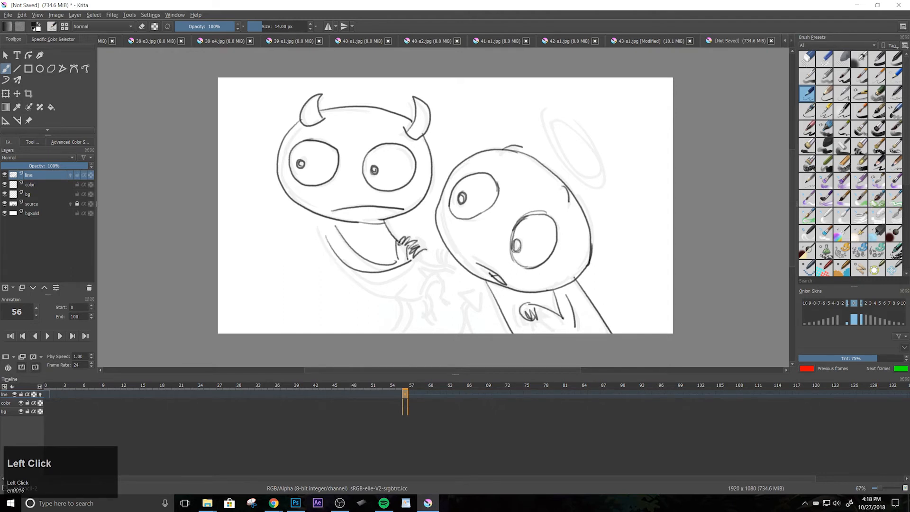
Trace the horned character's lower body, pointed tail and remaining hands between the two characters
mouse_move(320, 217)
left_mouse_down()
mouse_move(387, 295)
mouse_move(407, 299)
mouse_move(448, 281)
mouse_move(447, 296)
mouse_move(423, 314)
mouse_move(436, 319)
mouse_move(398, 334)
left_mouse_up()
mouse_move(411, 299)
left_mouse_down()
mouse_move(407, 321)
mouse_move(470, 302)
mouse_move(466, 334)
left_mouse_up()
mouse_move(466, 301)
left_mouse_down()
mouse_move(457, 296)
mouse_move(468, 300)
left_mouse_up()
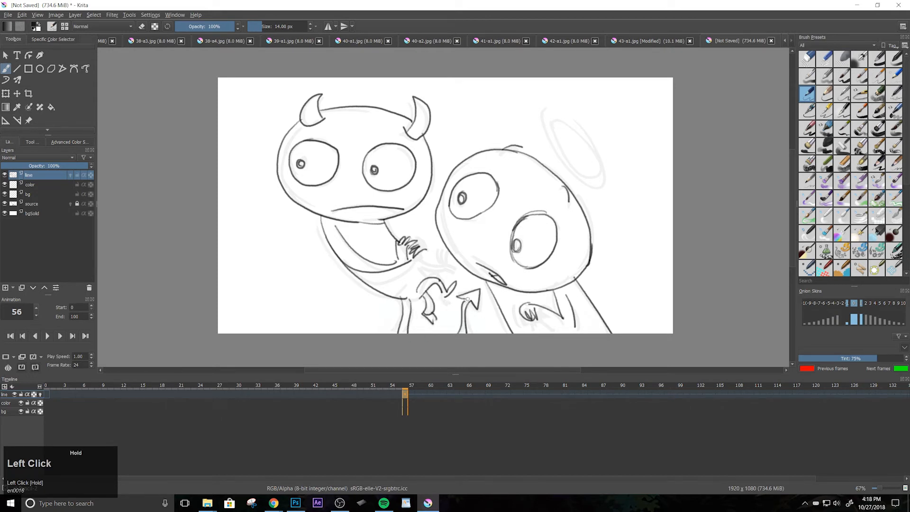
mouse_move(416, 267)
left_mouse_down()
mouse_move(425, 259)
mouse_move(374, 292)
mouse_move(436, 264)
left_mouse_up()
mouse_move(416, 269)
left_mouse_down()
mouse_move(449, 272)
mouse_move(445, 251)
left_mouse_up()
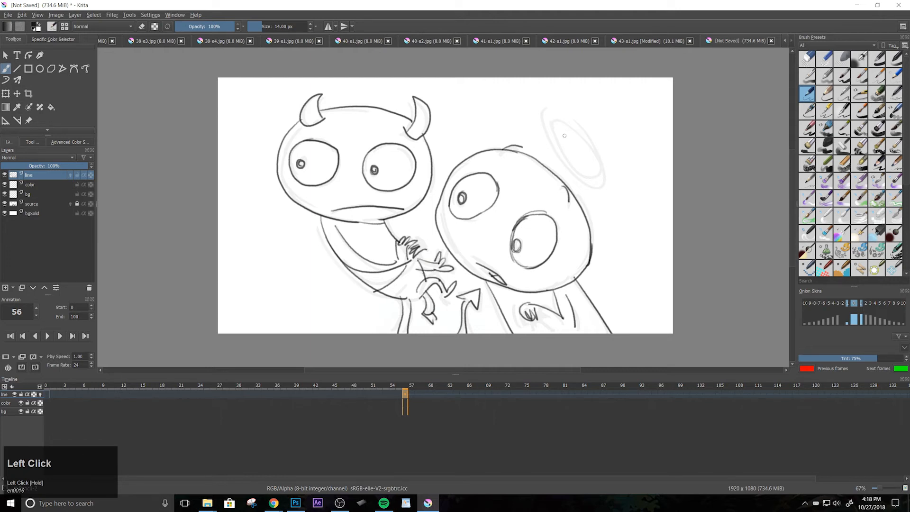
Trace the double-ring halo beside the second character's head, and check frame 55 before returning to frame 56
mouse_move(565, 126)
left_mouse_down()
mouse_move(554, 126)
mouse_move(585, 138)
left_mouse_up()
mouse_move(566, 121)
left_mouse_down()
mouse_move(543, 124)
mouse_move(564, 162)
mouse_move(608, 195)
mouse_move(615, 175)
mouse_move(567, 106)
left_mouse_up()
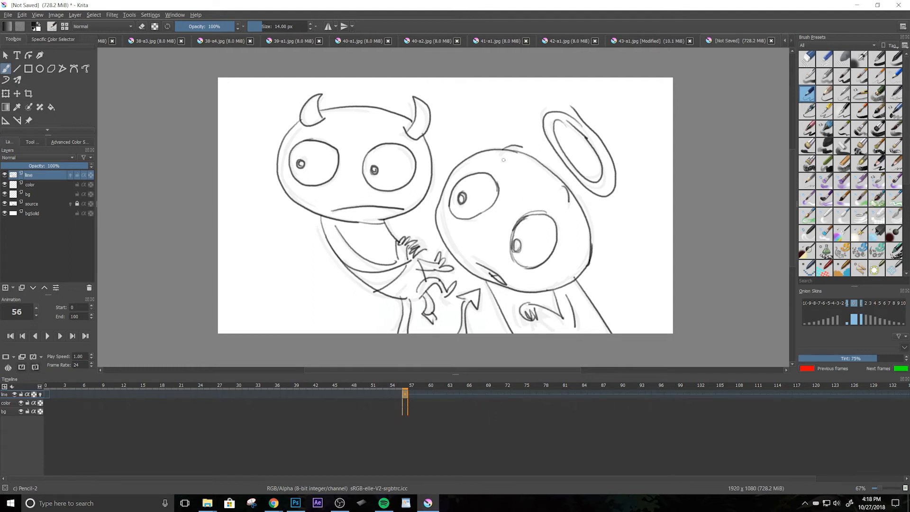
left_click(400, 391)
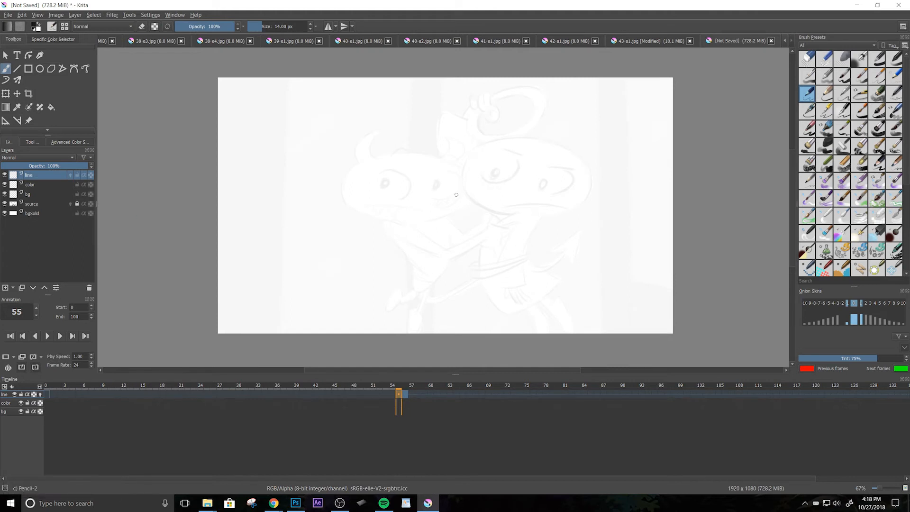
left_click(406, 389)
Insert a keyframe to the left at frame 56 on the bg layer and select that frame
left_click(2, 412)
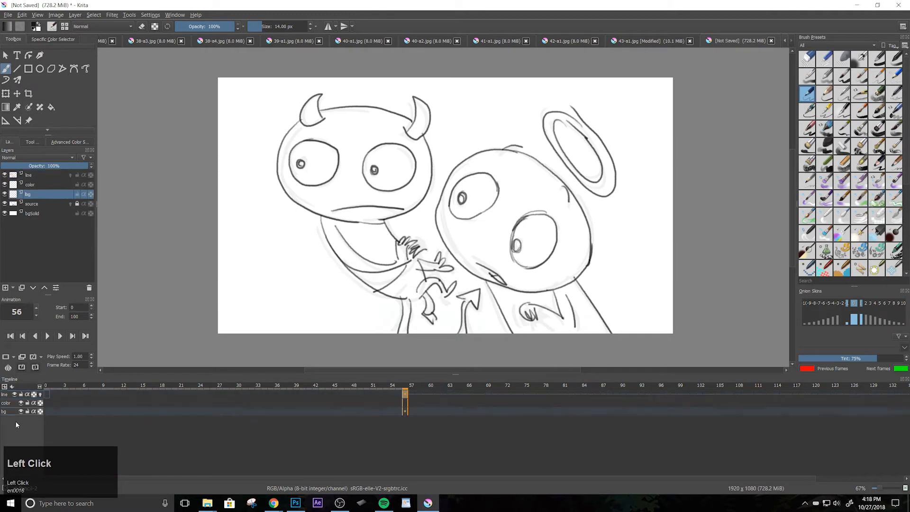
right_click(406, 411)
mouse_move(456, 344)
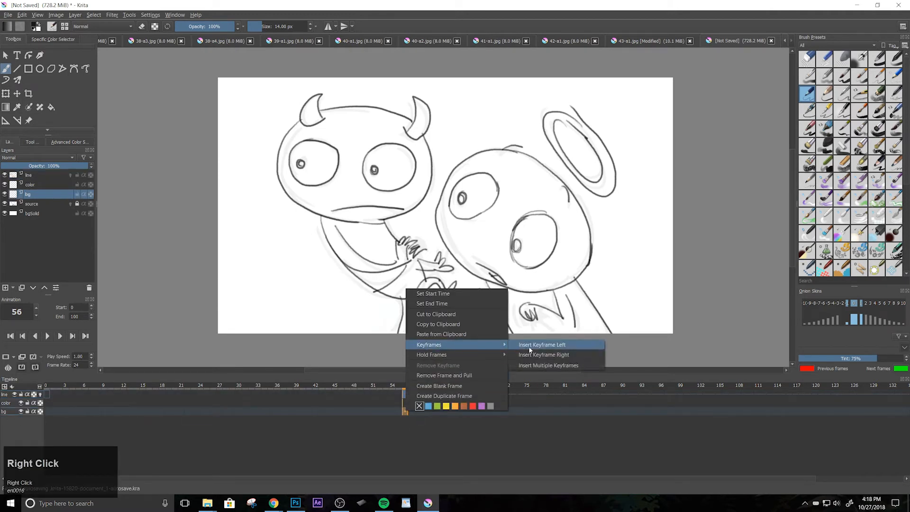
left_click(535, 349)
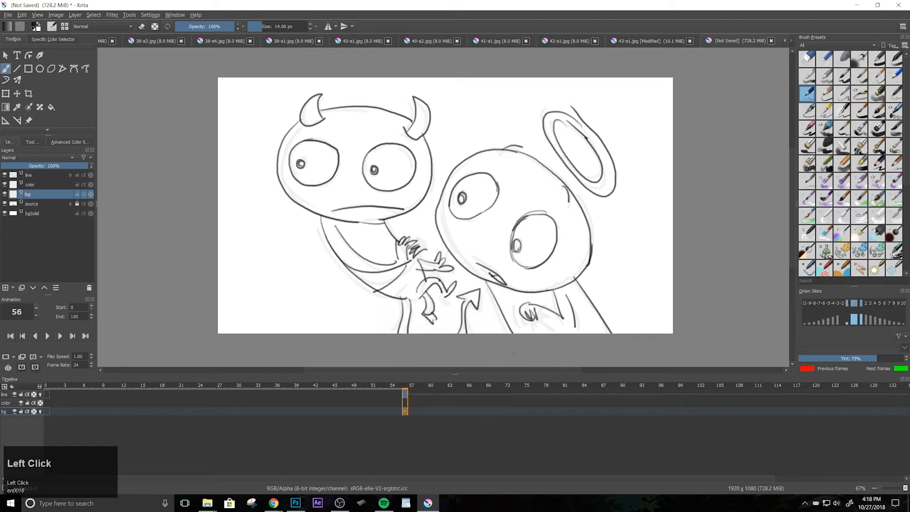
left_click(424, 411)
left_click(405, 412)
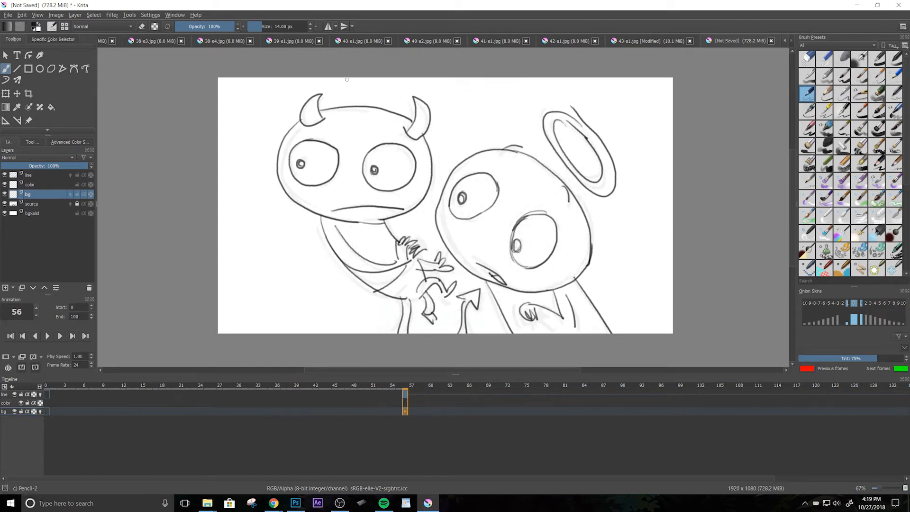
Sketch light vertical and horizontal background lines behind the characters on the bg layer's frame 56
left_click_drag(347, 82, 346, 124)
left_click(375, 65)
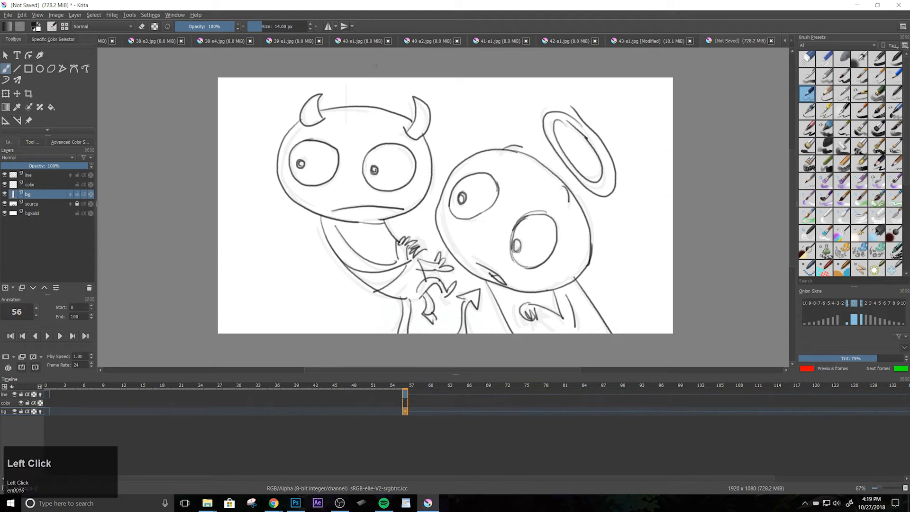
left_click_drag(375, 65, 380, 288)
left_click_drag(347, 83, 339, 273)
mouse_move(242, 279)
left_mouse_down()
mouse_move(260, 278)
mouse_move(248, 274)
left_mouse_up()
left_click_drag(228, 305, 379, 309)
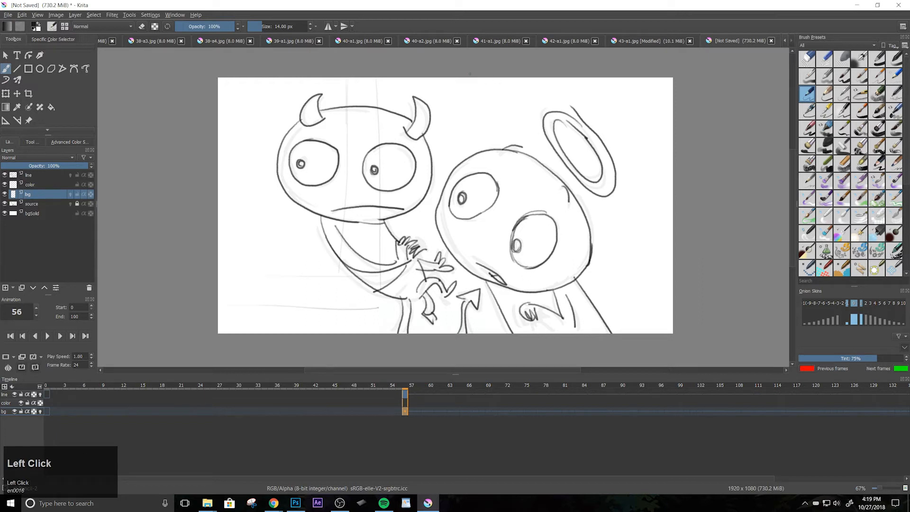
left_click_drag(470, 74, 471, 209)
left_click_drag(515, 166, 476, 263)
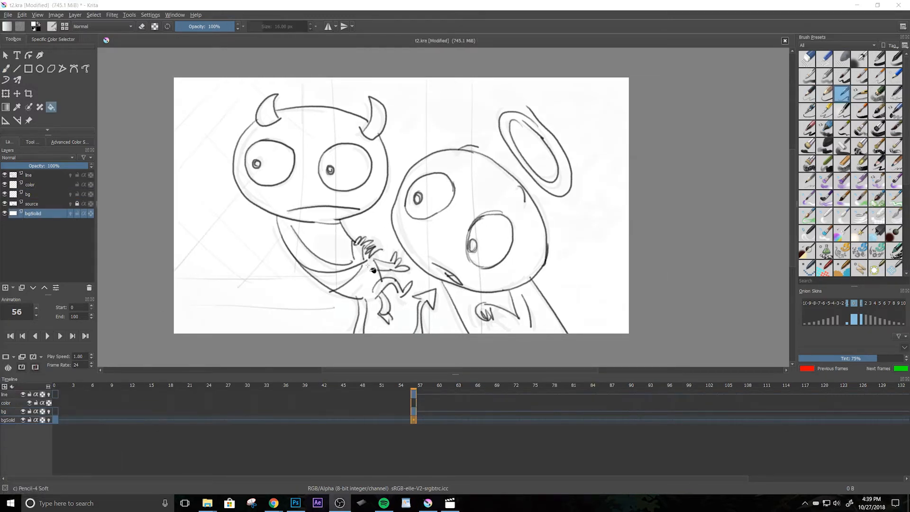
Switch from the fill tool to the freehand brush and hide the source layer
key("b")
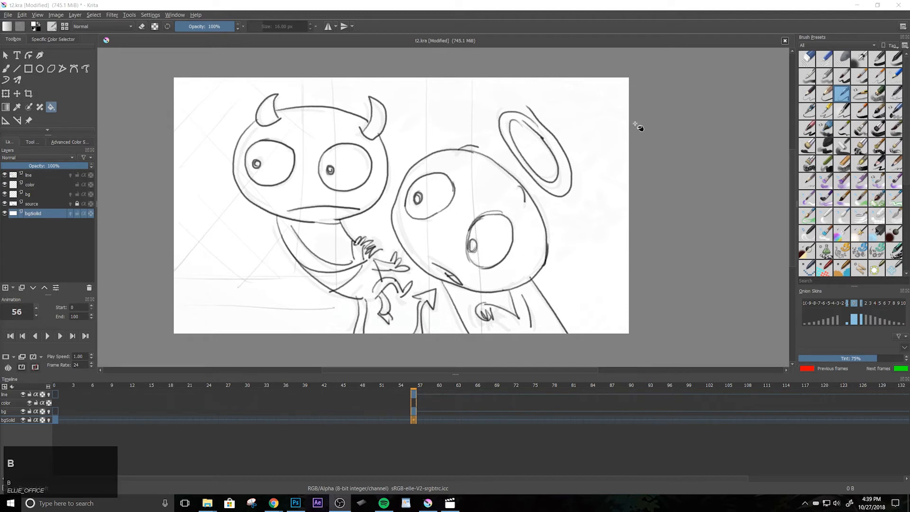
left_click(28, 108)
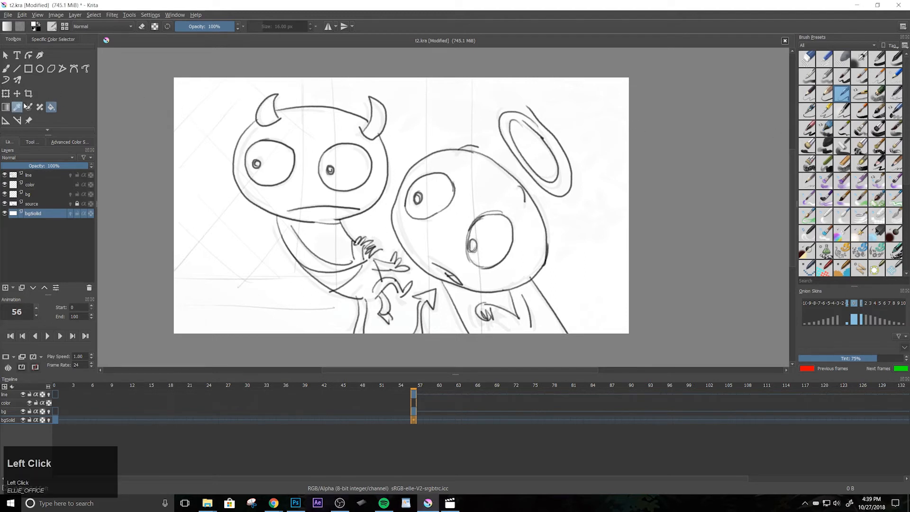
left_click(6, 69)
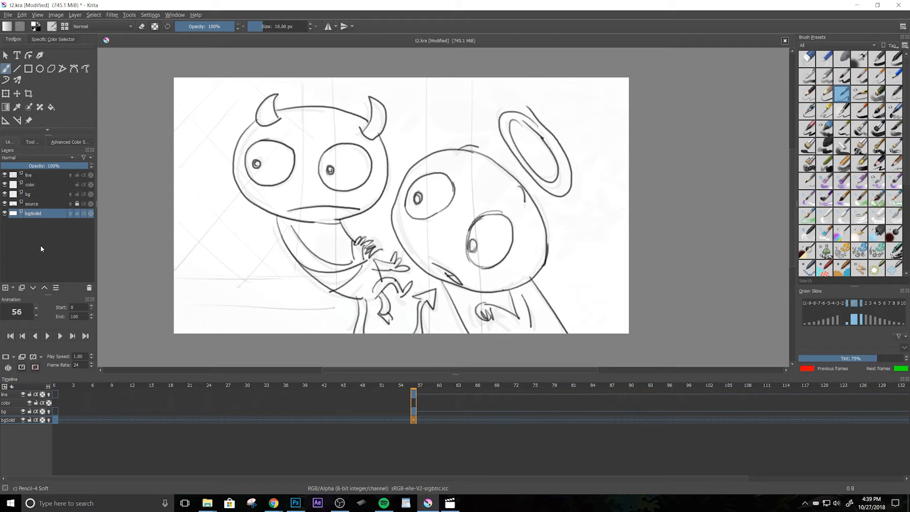
left_click(5, 204)
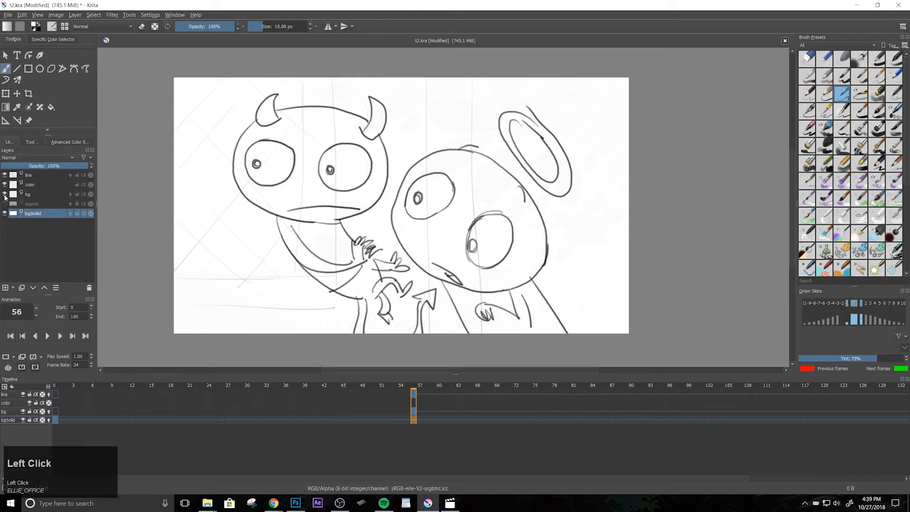
Hide the bg, color and line layers, leaving only the bgSolid layer shown
left_click(4, 194)
left_click(5, 185)
left_click(5, 175)
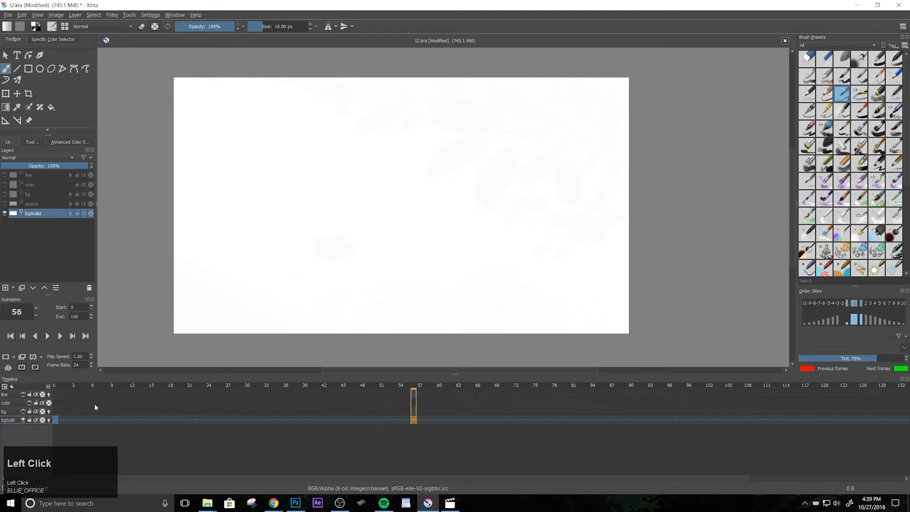
Try inserting a keyframe to the right of frame 0 on the bgSolid layer and compare frames 0 and 1
left_click(54, 421)
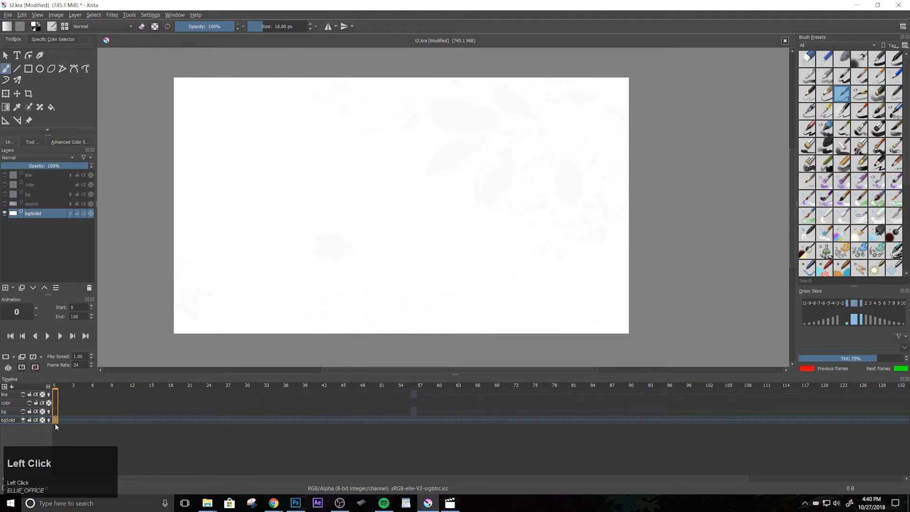
left_click(57, 391)
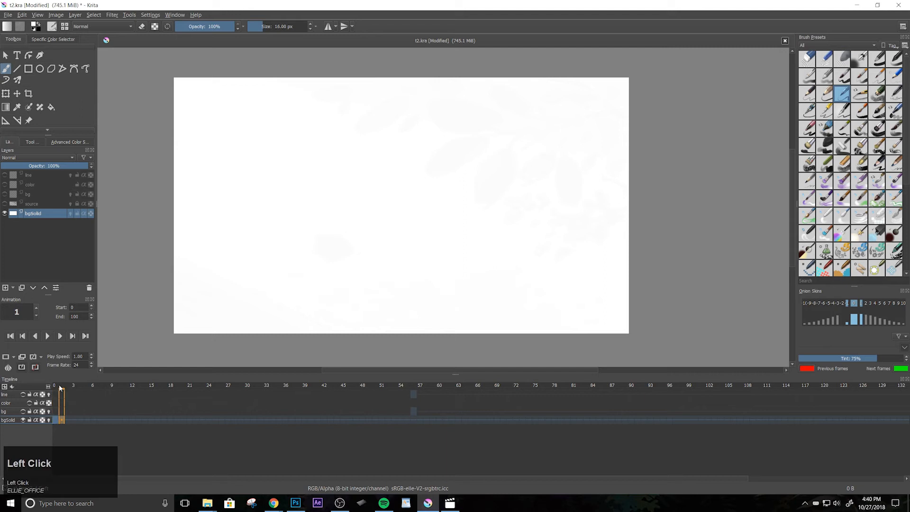
right_click(57, 420)
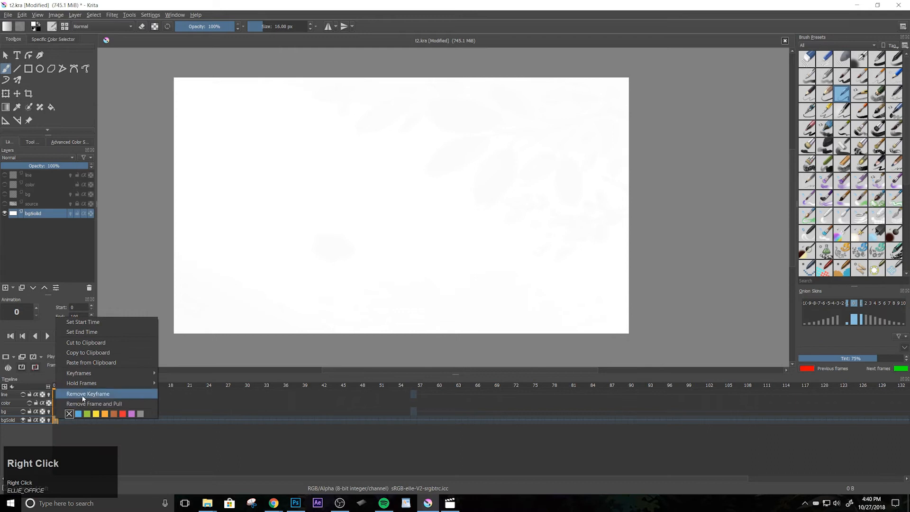
mouse_move(102, 373)
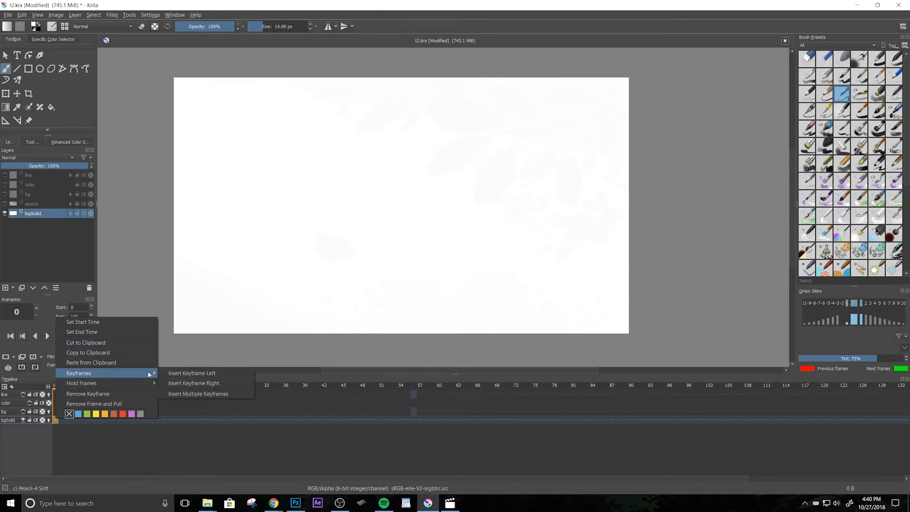
left_click(188, 383)
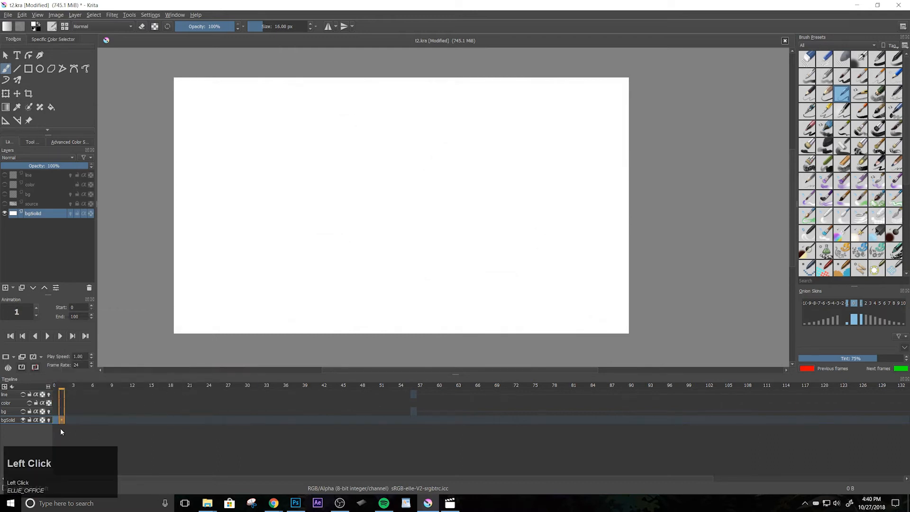
left_click(55, 387)
left_click(61, 385)
left_click(61, 422)
Fill frame 0 of the bgSolid layer with mid grey #a6a6a6 using the Fill tool
left_click(57, 420)
left_click(51, 107)
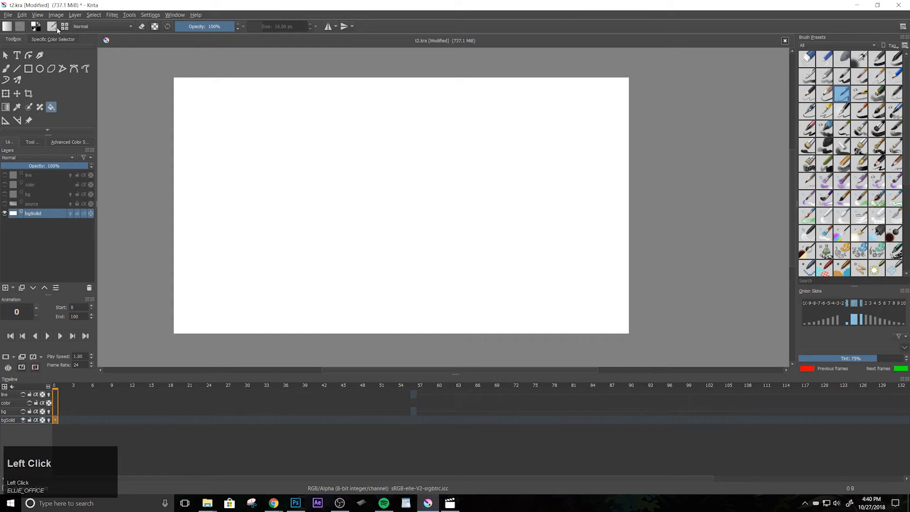
left_click(35, 26)
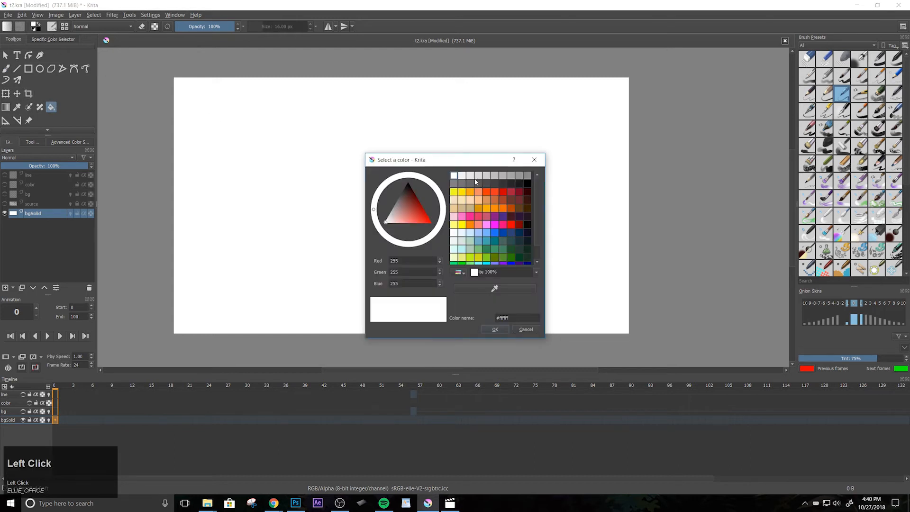
left_click(511, 176)
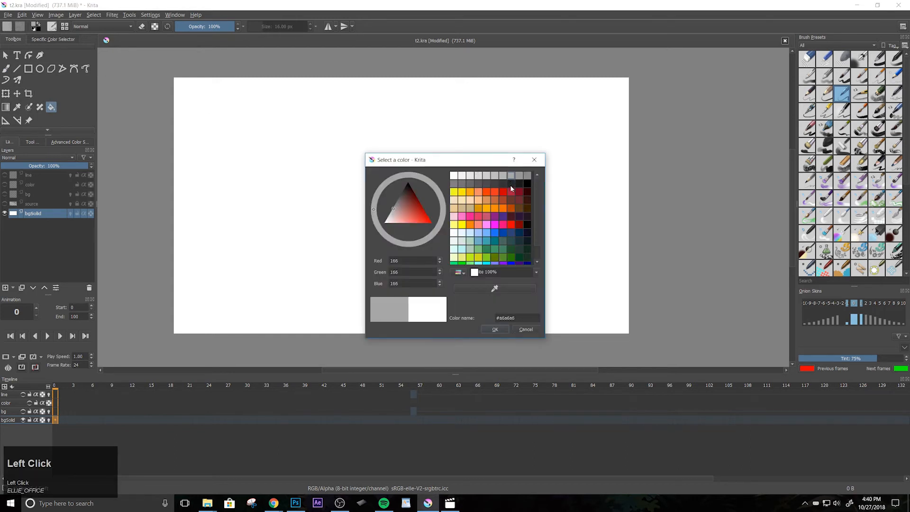
left_click(495, 330)
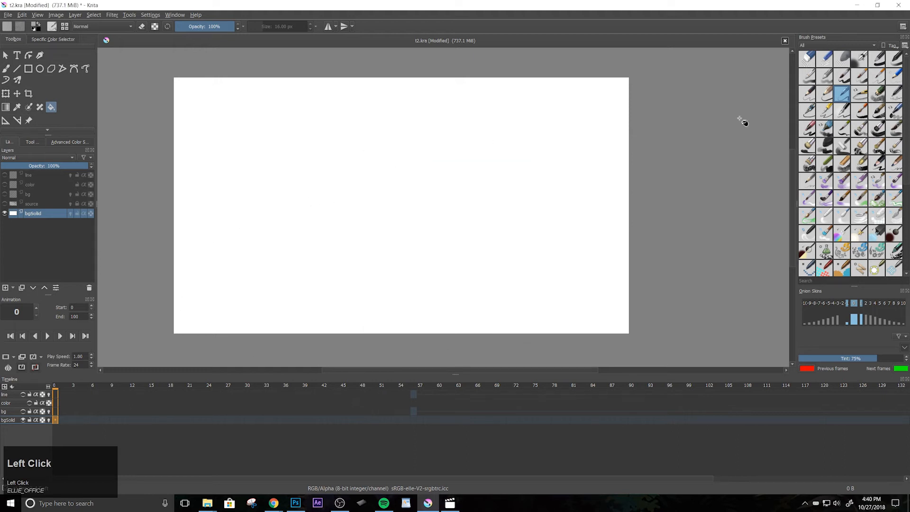
left_click(420, 176)
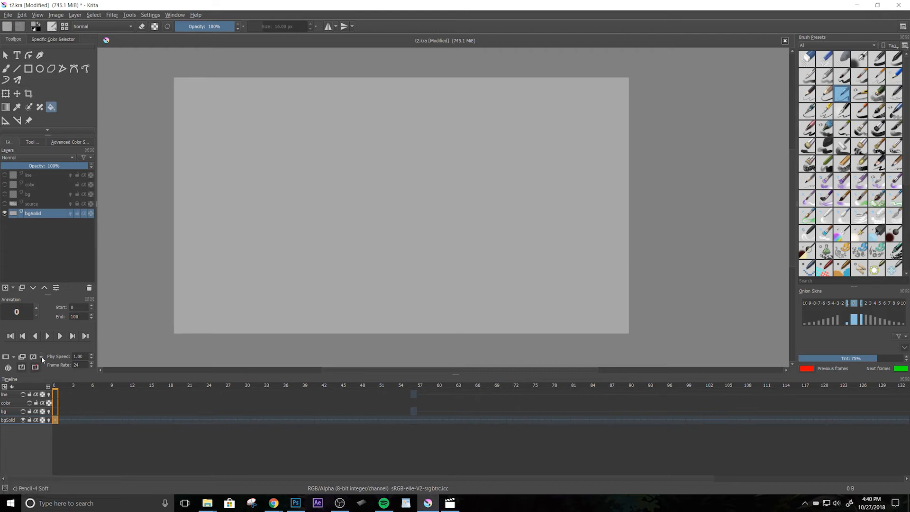
Show the source, bg, color and line layers again and go to frame 56 with the bg layer selected
left_click(5, 203)
left_click(5, 194)
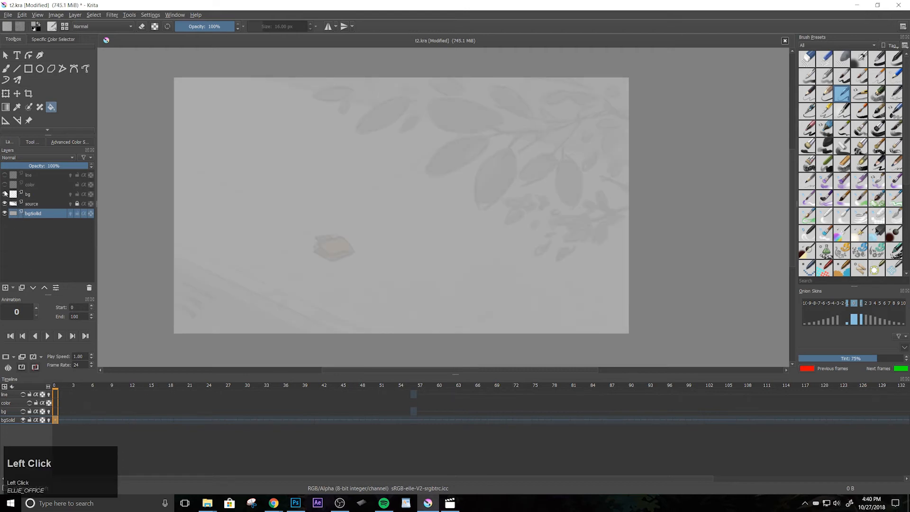
left_click(5, 184)
left_click(5, 175)
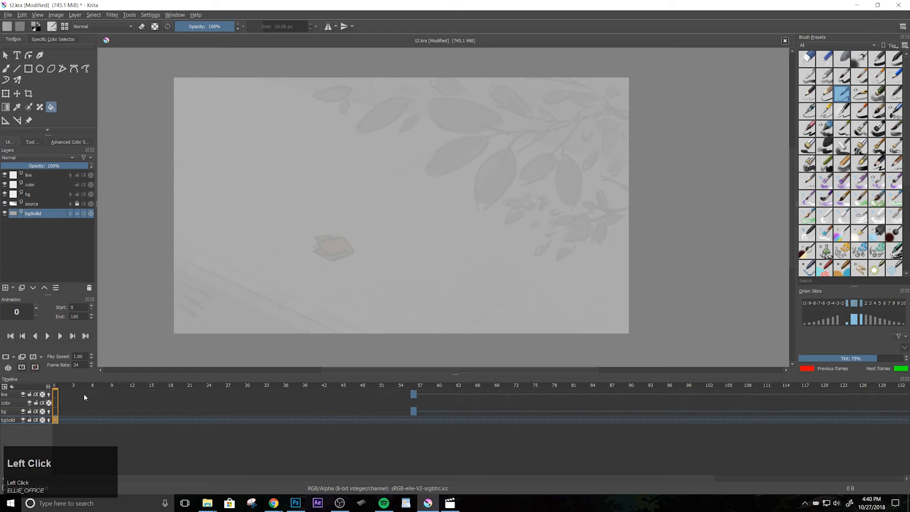
left_click(4, 411)
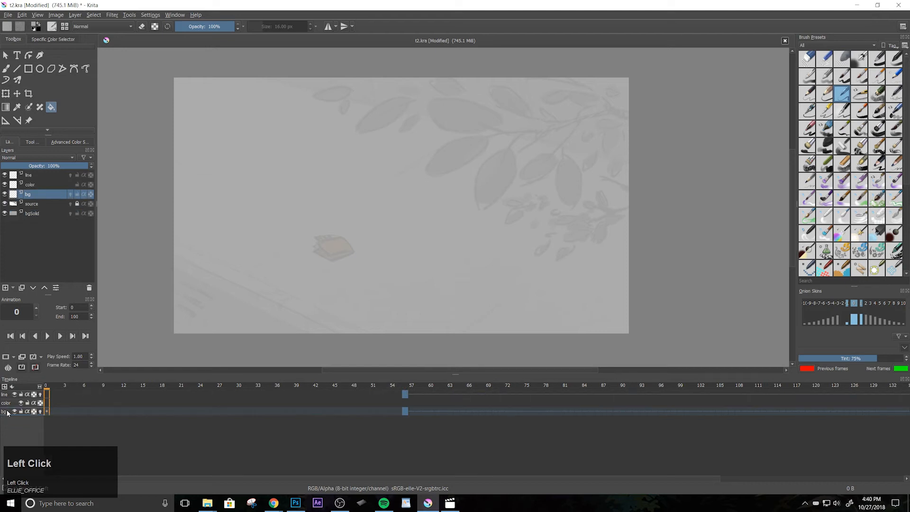
left_click(405, 385)
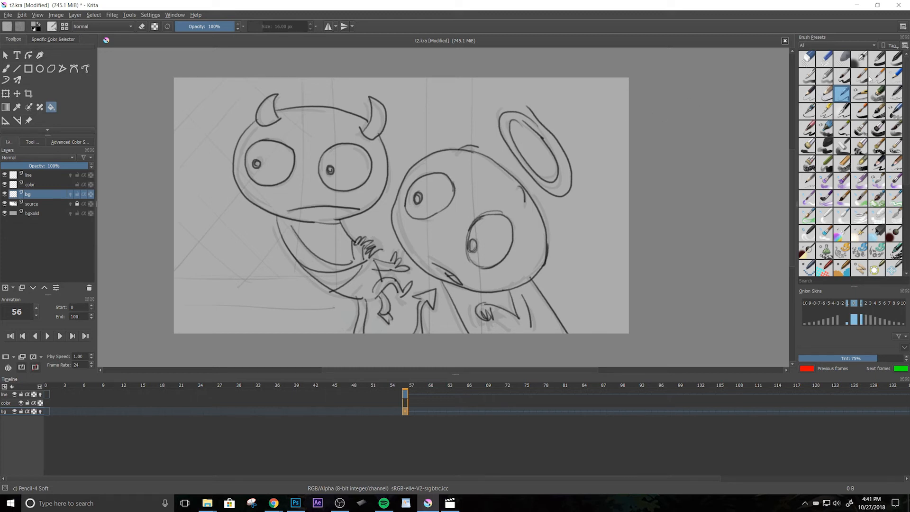
Choose the Basic-4 Flow Opacity preset with the freehand brush and look at its brush settings
left_click(825, 75)
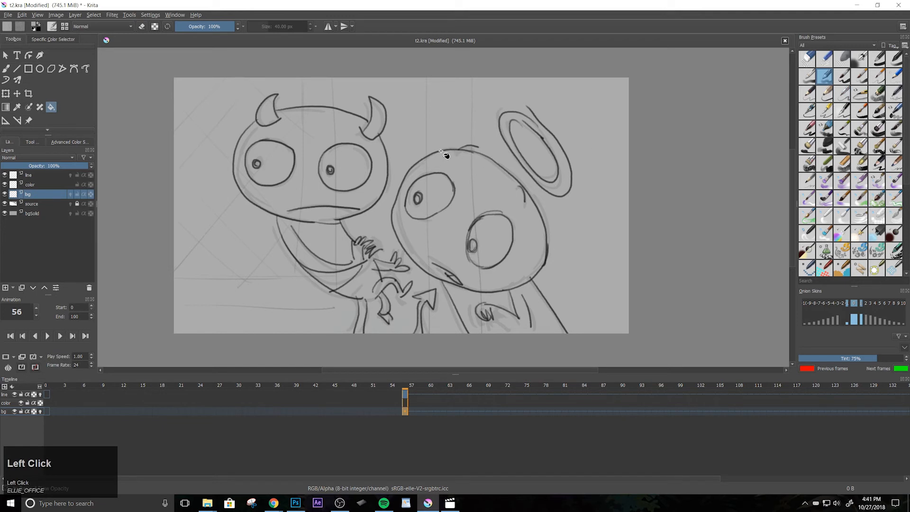
left_click(6, 69)
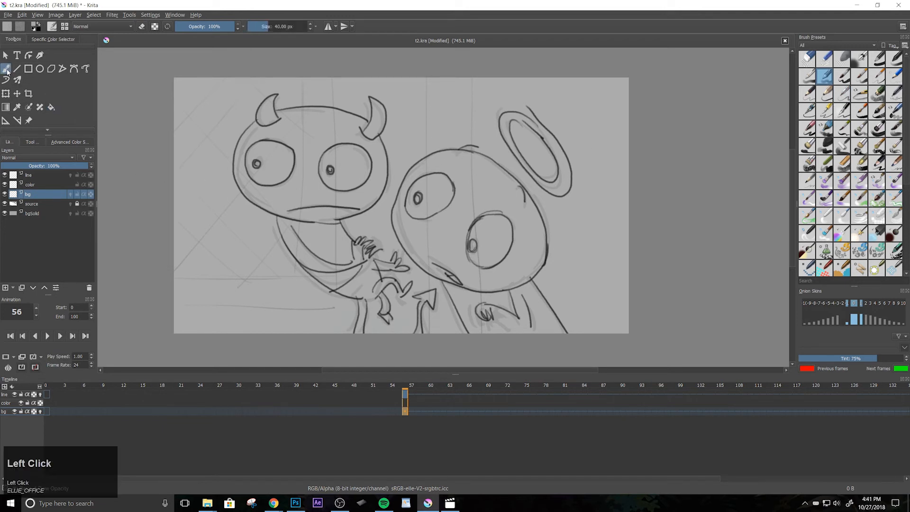
left_click(52, 28)
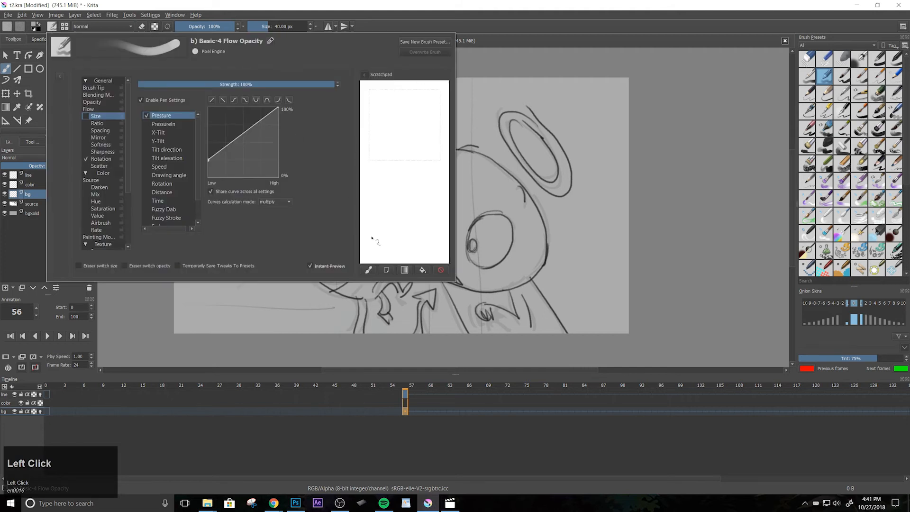
left_click(529, 22)
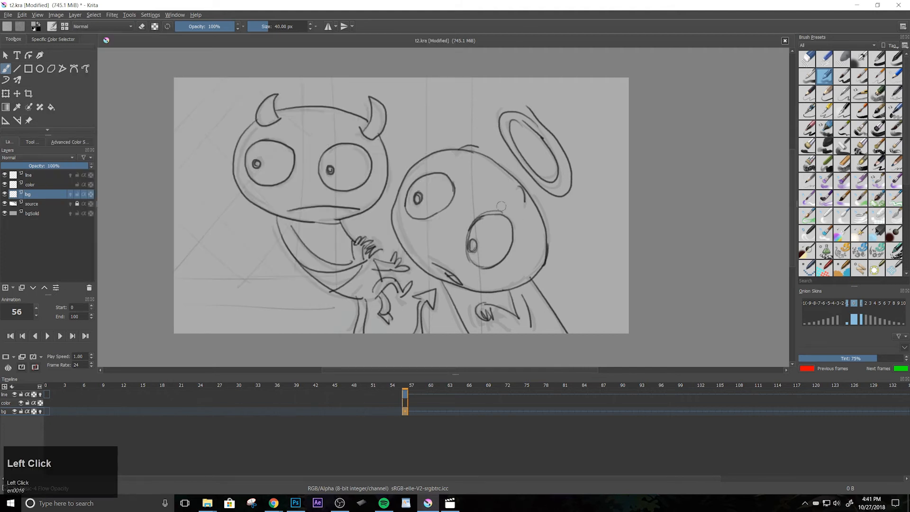
Select the color layer and set the painting color to white
left_click(12, 404)
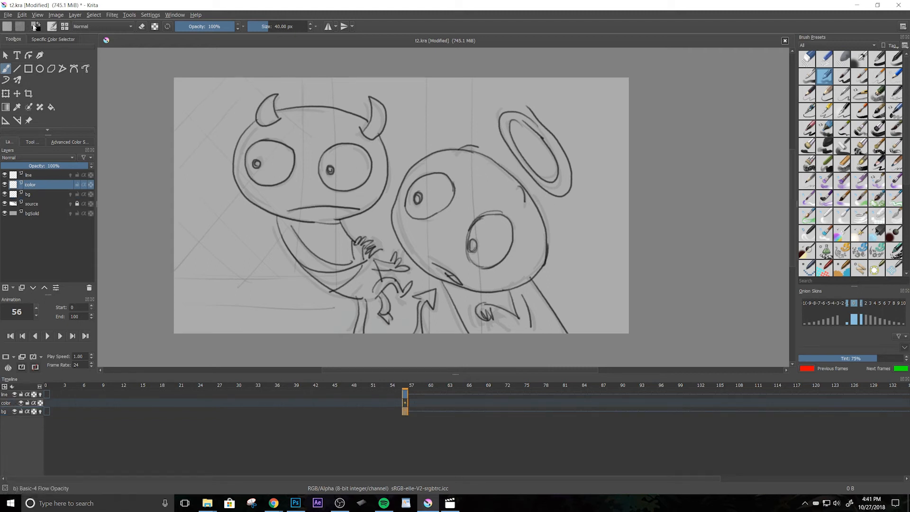
left_click(34, 27)
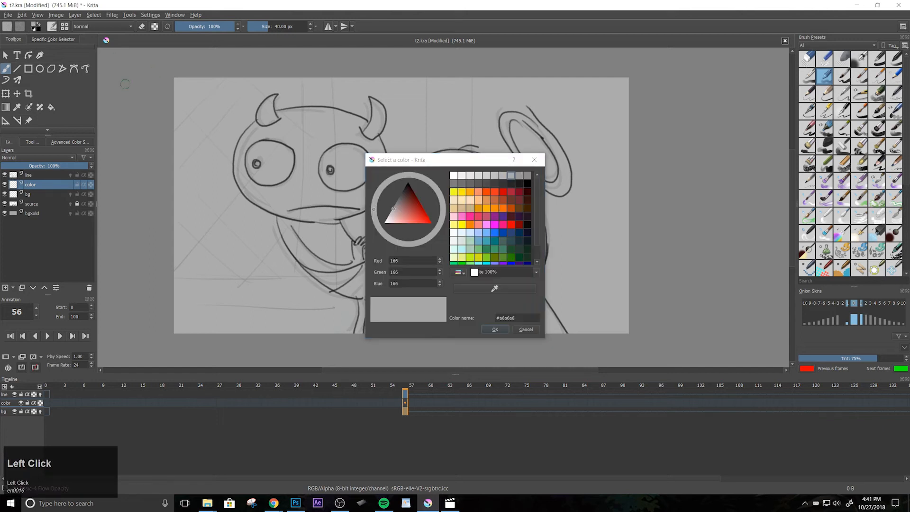
left_click(454, 175)
left_click(494, 329)
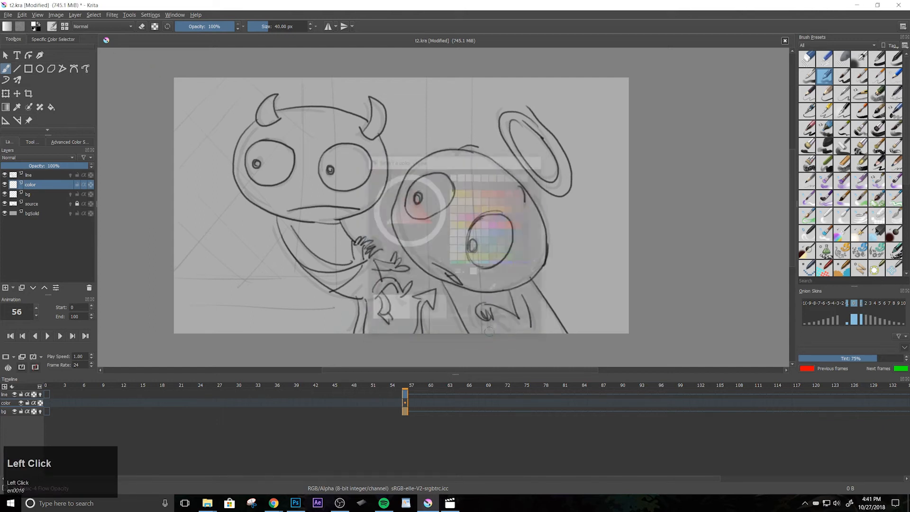
Paint white strokes over the second character's head on the color layer's frame 56 and try one on the halo
mouse_move(469, 170)
left_mouse_down()
mouse_move(438, 208)
mouse_move(465, 203)
mouse_move(465, 185)
mouse_move(446, 254)
mouse_move(452, 218)
mouse_move(431, 244)
mouse_move(441, 216)
mouse_move(435, 189)
mouse_move(420, 215)
mouse_move(445, 162)
mouse_move(427, 244)
mouse_move(448, 154)
mouse_move(423, 195)
mouse_move(495, 191)
mouse_move(472, 174)
mouse_move(509, 216)
mouse_move(471, 172)
mouse_move(529, 237)
mouse_move(530, 197)
mouse_move(530, 247)
mouse_move(534, 232)
mouse_move(542, 239)
mouse_move(534, 224)
mouse_move(535, 257)
mouse_move(529, 217)
mouse_move(528, 274)
left_mouse_up()
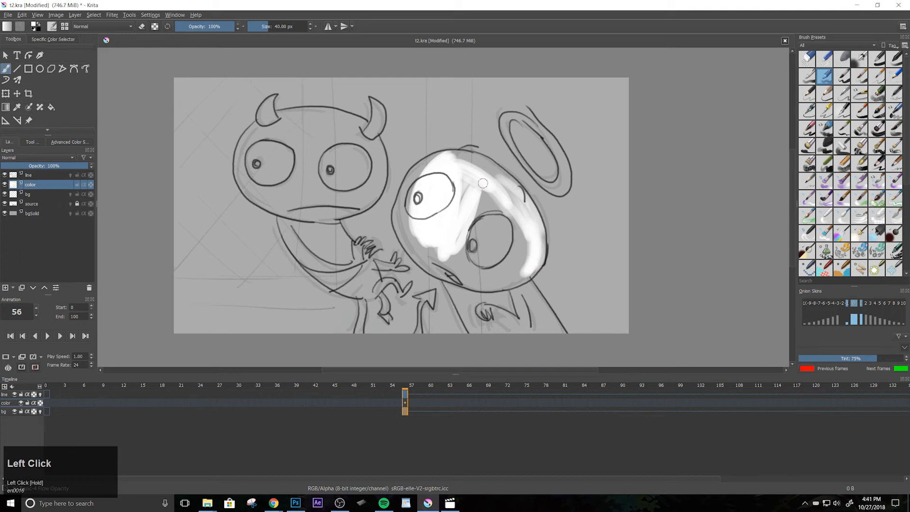
mouse_move(472, 173)
left_mouse_down()
mouse_move(502, 240)
mouse_move(511, 210)
mouse_move(519, 244)
mouse_move(525, 228)
mouse_move(515, 264)
mouse_move(528, 246)
mouse_move(512, 276)
mouse_move(527, 265)
mouse_move(495, 284)
left_mouse_up()
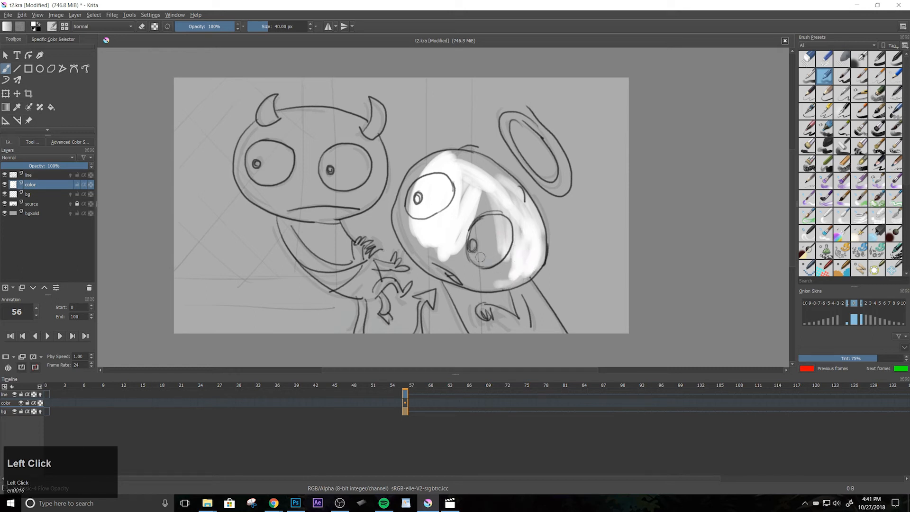
mouse_move(426, 191)
left_mouse_down()
mouse_move(406, 200)
mouse_move(438, 268)
left_mouse_up()
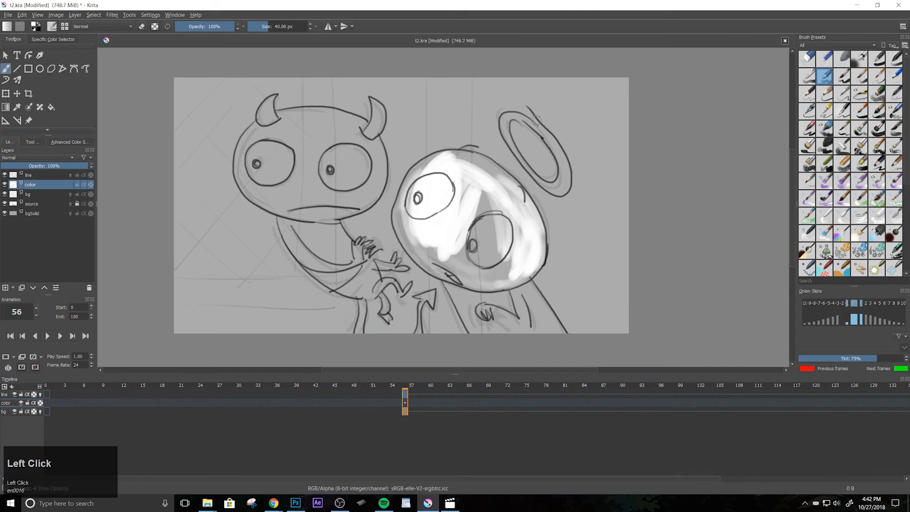
left_click_drag(512, 113, 509, 141)
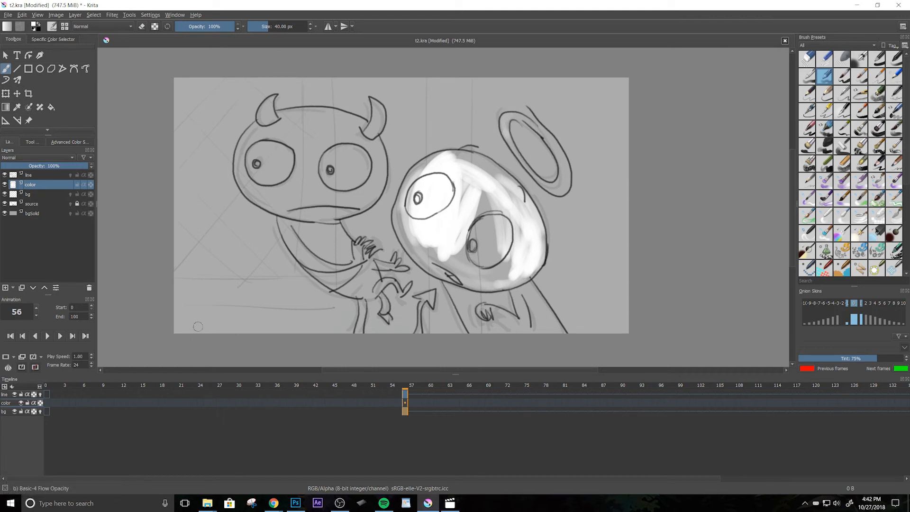
Turn off the brush's pen-controlled opacity and make its size respond to pen pressure
left_click(52, 27)
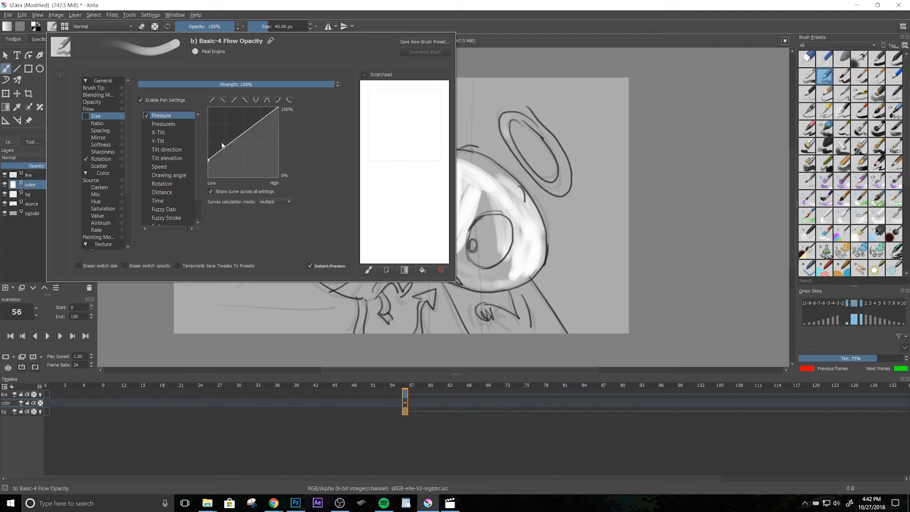
left_click(97, 102)
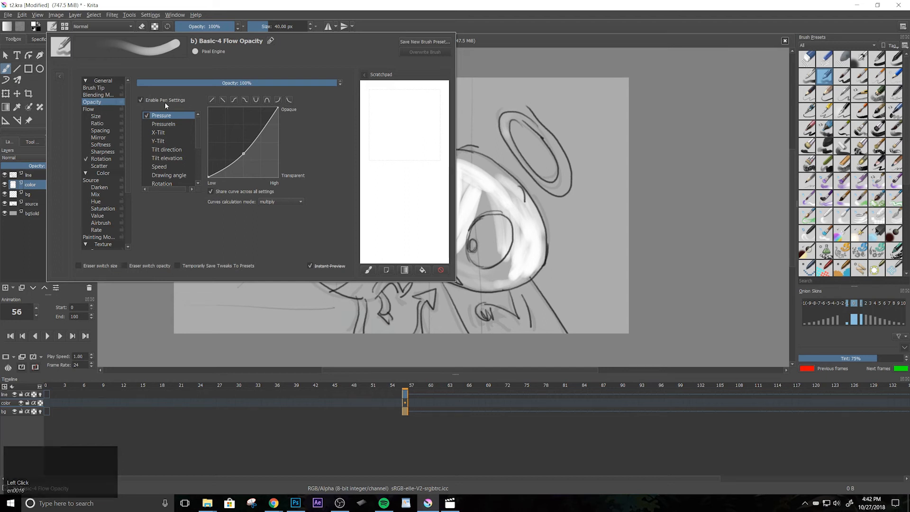
left_click(141, 100)
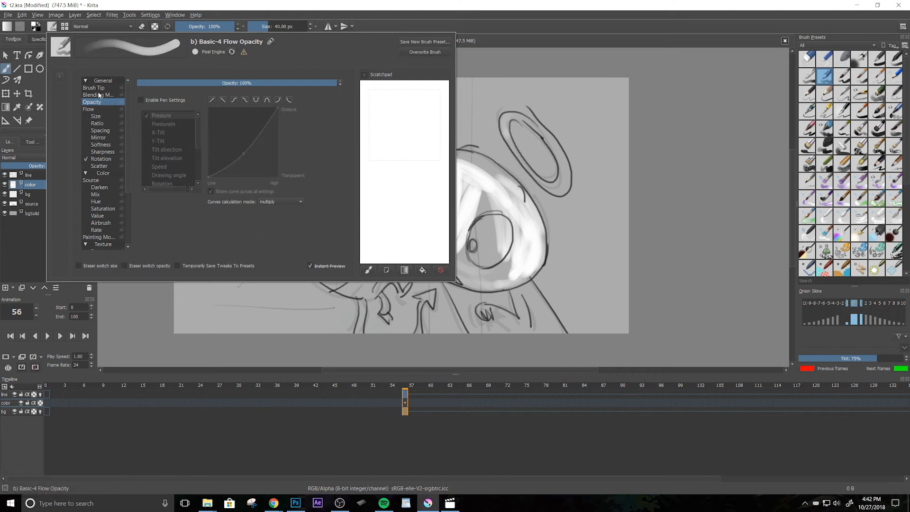
left_click(102, 116)
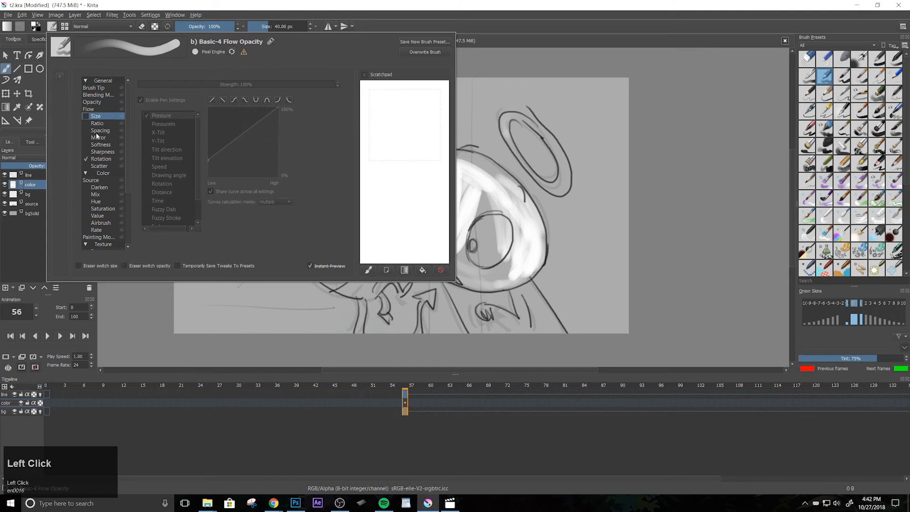
left_click(85, 116)
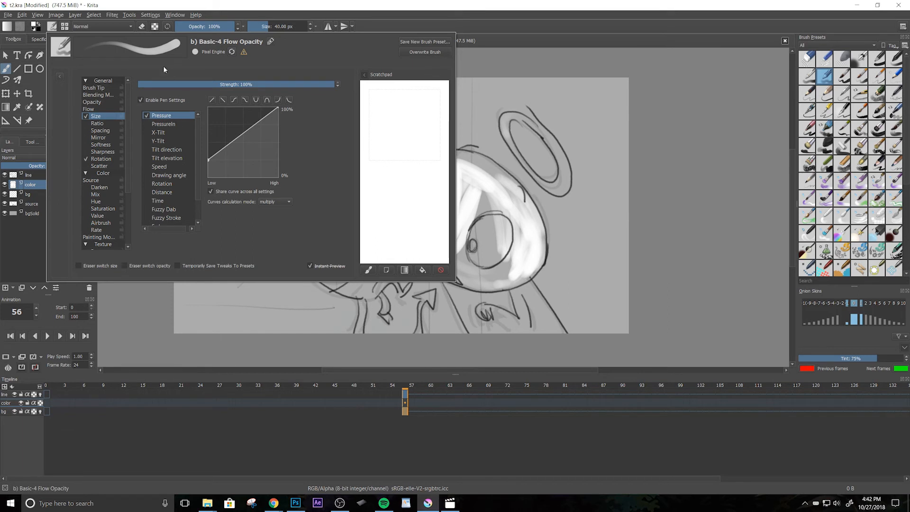
left_click(509, 220)
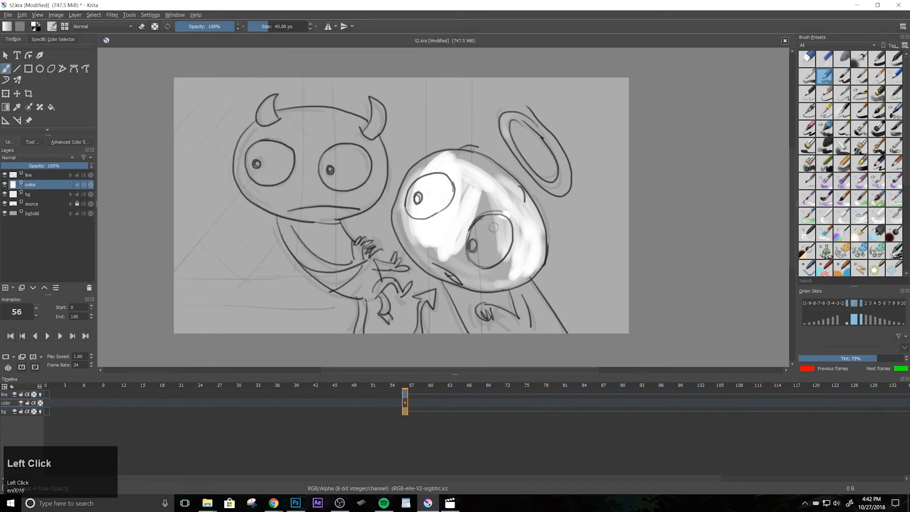
Enlarge the brush to 73 px and paint the second character's head, arm and halo ring white
key("bracketright")
key("bracketright")
key("bracketright")
key("bracketright")
key("bracketright")
key("bracketright")
key("bracketright")
key("bracketright")
key("bracketright")
mouse_move(465, 213)
left_mouse_down()
mouse_move(473, 186)
mouse_move(508, 211)
mouse_move(486, 193)
mouse_move(460, 226)
mouse_move(453, 186)
mouse_move(468, 198)
mouse_move(416, 224)
mouse_move(422, 239)
mouse_move(508, 273)
mouse_move(489, 286)
mouse_move(516, 290)
mouse_move(507, 260)
mouse_move(548, 329)
left_mouse_up()
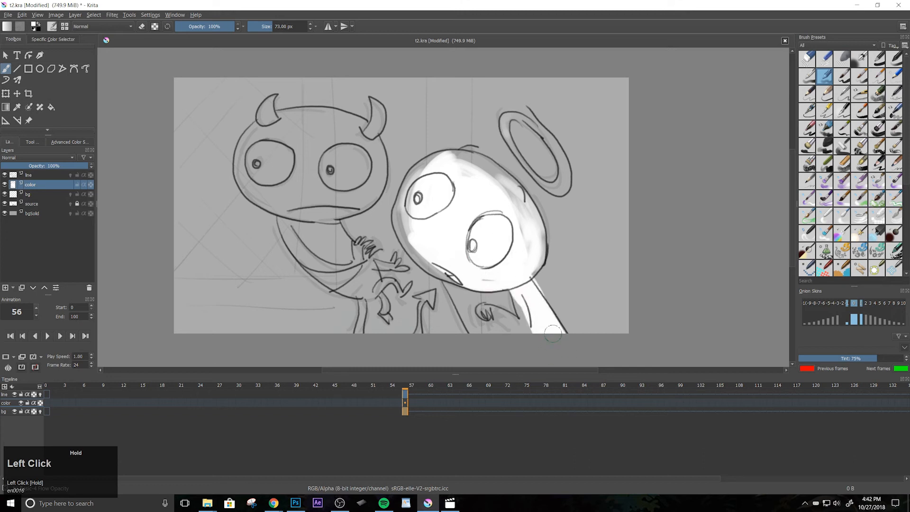
mouse_move(507, 115)
left_mouse_down()
mouse_move(508, 142)
mouse_move(540, 181)
mouse_move(535, 165)
mouse_move(562, 183)
mouse_move(564, 159)
mouse_move(562, 188)
mouse_move(559, 143)
mouse_move(544, 135)
left_mouse_up()
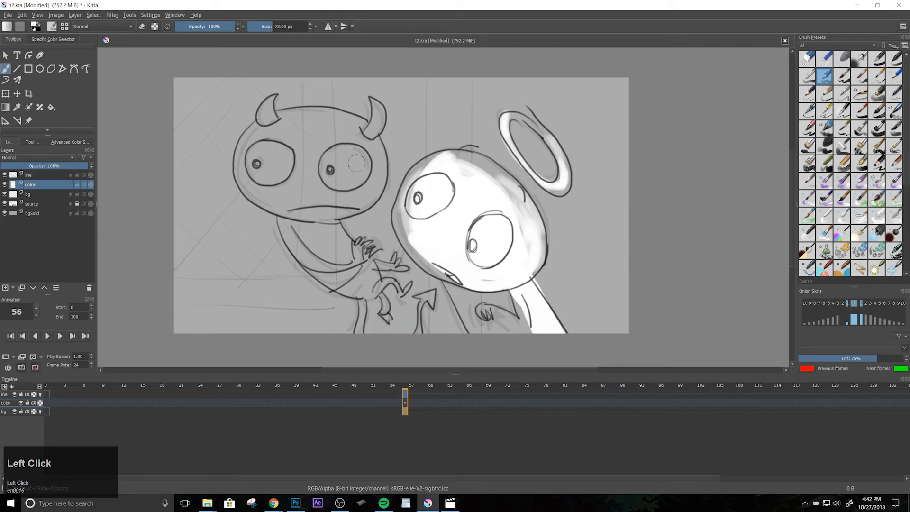
Turn off the pen-controlled flow of the Basic-4 Flow Opacity brush, checking that its pen-controlled opacity is also off
left_click(52, 26)
left_click(96, 109)
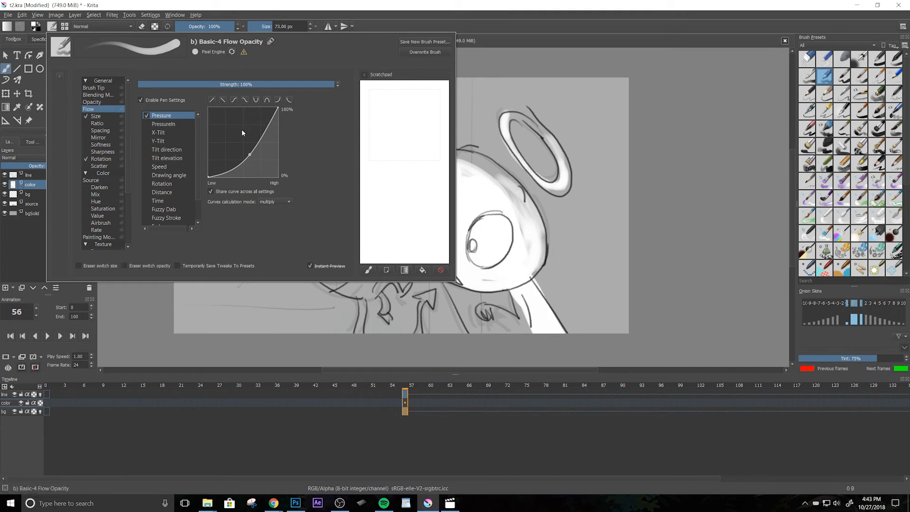
left_click(102, 102)
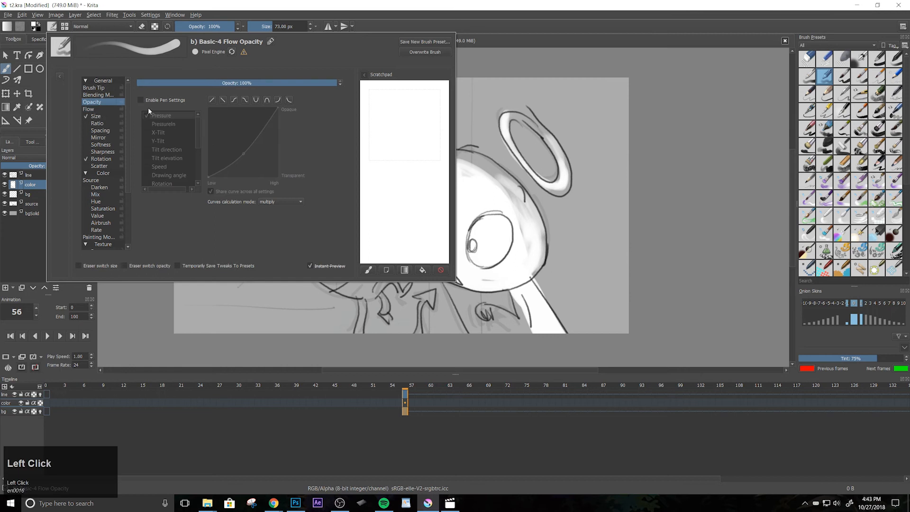
left_click(98, 108)
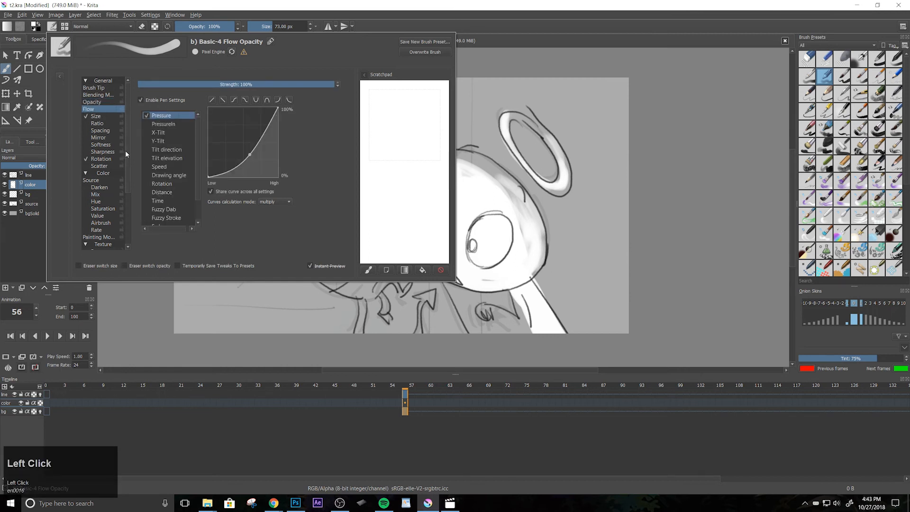
left_click(140, 100)
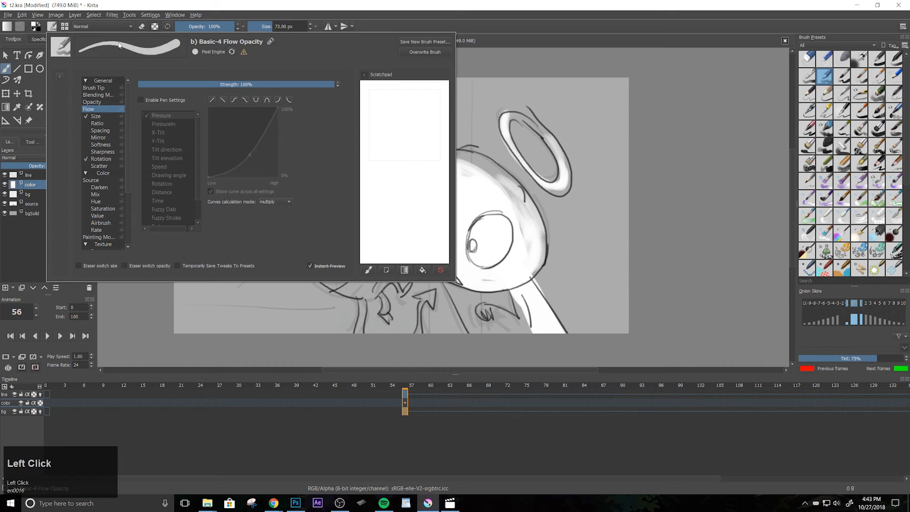
left_click(54, 27)
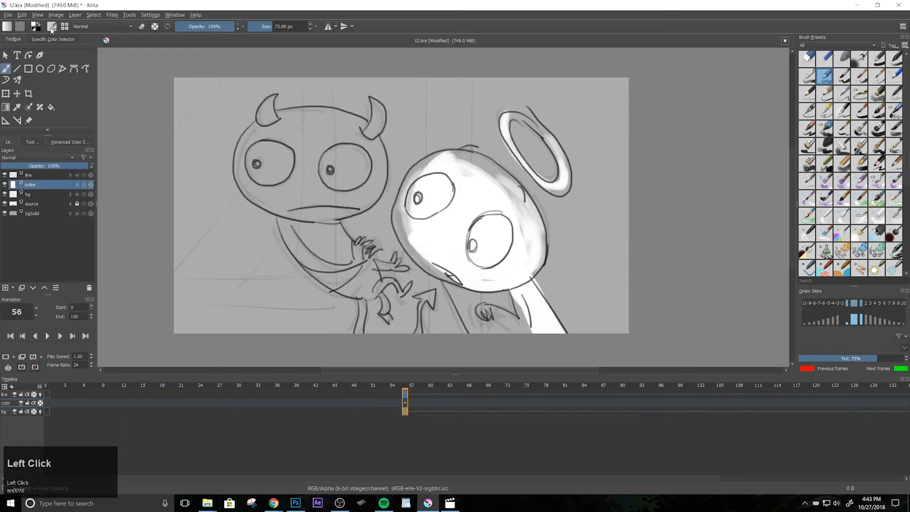
left_click(55, 27)
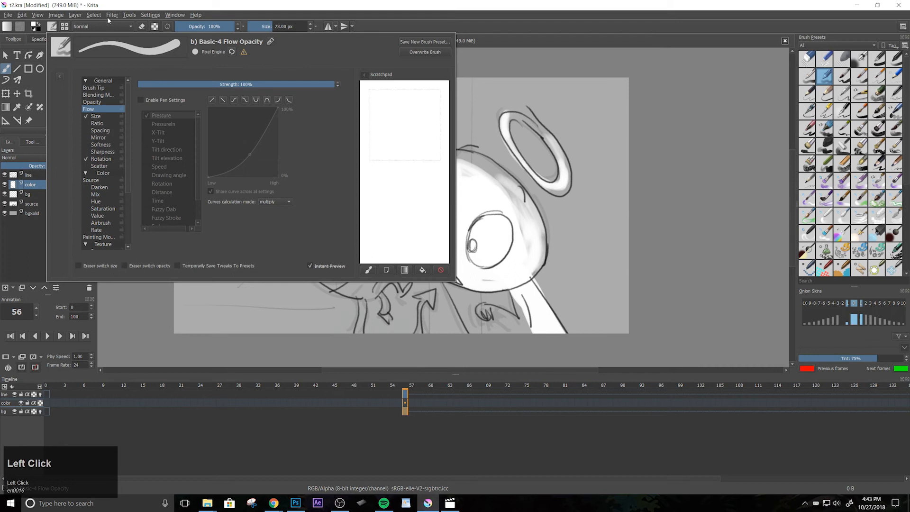
left_click(511, 48)
Paint white over the second character's head and halo ring, and erase the spill inside the ring
mouse_move(442, 170)
left_mouse_down()
mouse_move(504, 198)
mouse_move(517, 197)
mouse_move(485, 168)
mouse_move(532, 182)
left_mouse_up()
mouse_move(504, 116)
left_mouse_down()
mouse_move(542, 129)
mouse_move(523, 116)
mouse_move(551, 142)
mouse_move(538, 125)
mouse_move(565, 166)
mouse_move(562, 155)
mouse_move(564, 190)
mouse_move(531, 168)
mouse_move(535, 174)
mouse_move(504, 114)
mouse_move(509, 139)
mouse_move(522, 141)
mouse_move(505, 131)
left_mouse_up()
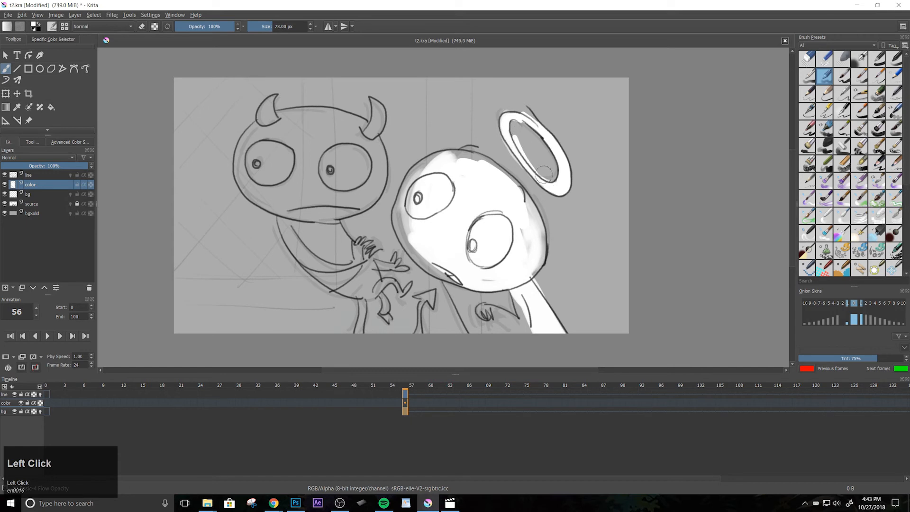
key("e")
left_click_drag(522, 136, 526, 150)
Try to paint more white around the second character's upper eye with the brush
key("b")
mouse_move(417, 231)
left_mouse_down()
mouse_move(425, 176)
mouse_move(429, 247)
mouse_move(423, 190)
mouse_move(419, 235)
left_mouse_up()
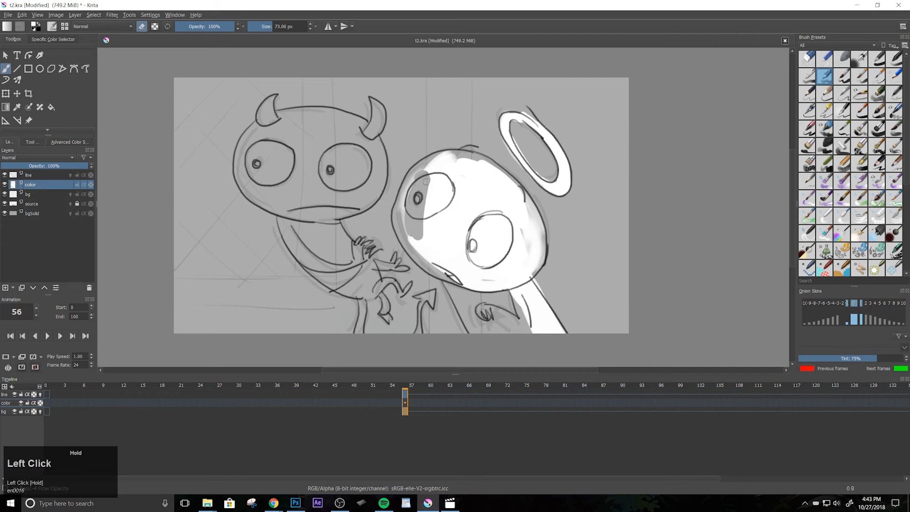
key("b")
left_click(8, 71)
mouse_move(437, 181)
left_mouse_down()
mouse_move(408, 210)
mouse_move(412, 225)
mouse_move(436, 205)
mouse_move(447, 218)
mouse_move(451, 201)
mouse_move(457, 223)
left_mouse_up()
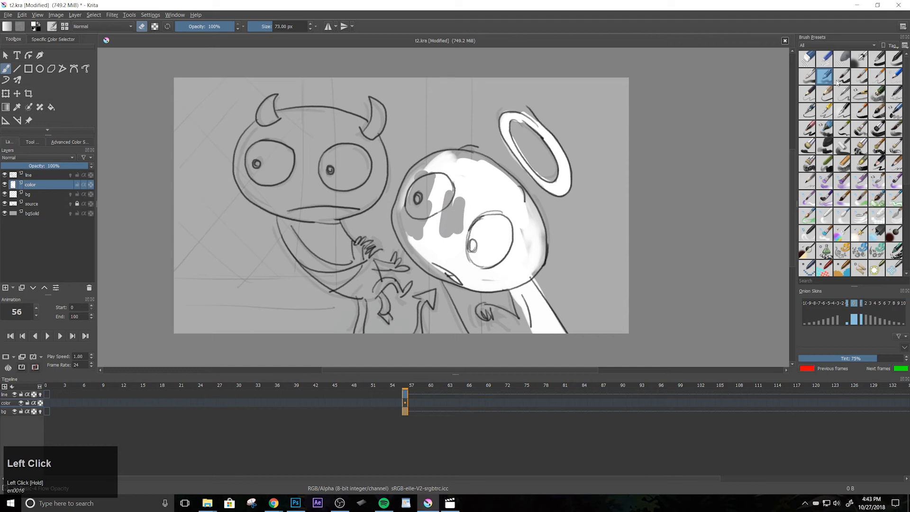
Reload the Basic-4 Flow Opacity brush preset at 40 px and fill the second character's head and body with white
left_click(826, 94)
left_click(825, 82)
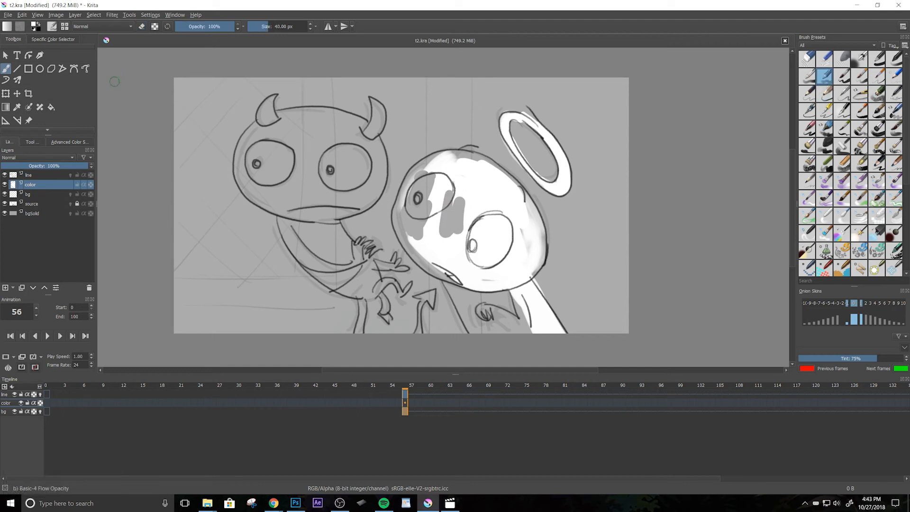
key("b")
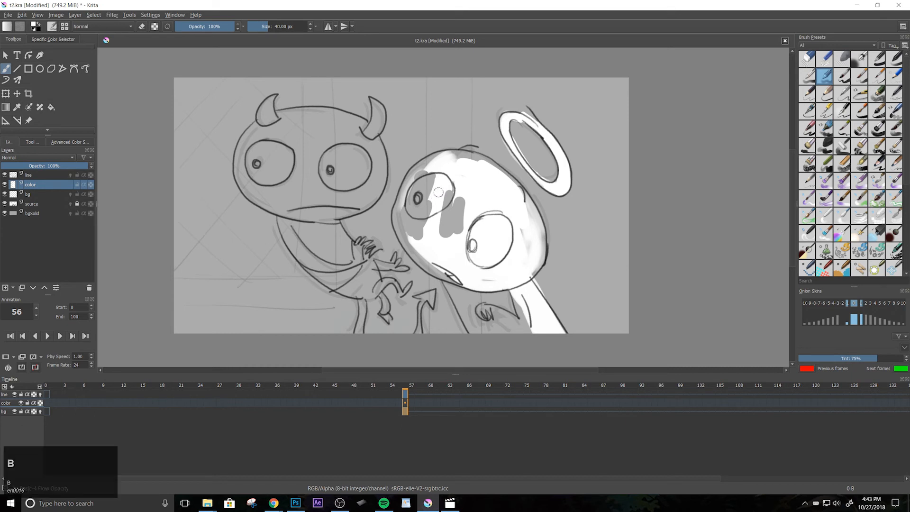
mouse_move(431, 187)
left_mouse_down()
mouse_move(424, 217)
mouse_move(432, 167)
mouse_move(414, 236)
mouse_move(408, 203)
mouse_move(407, 233)
mouse_move(403, 198)
mouse_move(434, 159)
mouse_move(451, 170)
mouse_move(452, 241)
mouse_move(467, 247)
mouse_move(493, 214)
mouse_move(527, 213)
mouse_move(516, 195)
mouse_move(538, 252)
mouse_move(539, 226)
mouse_move(540, 236)
mouse_move(481, 270)
mouse_move(402, 217)
mouse_move(433, 270)
mouse_move(414, 251)
mouse_move(458, 274)
mouse_move(452, 264)
mouse_move(453, 277)
mouse_move(441, 273)
mouse_move(499, 335)
mouse_move(492, 305)
mouse_move(487, 320)
mouse_move(504, 325)
mouse_move(494, 285)
mouse_move(512, 282)
left_mouse_up()
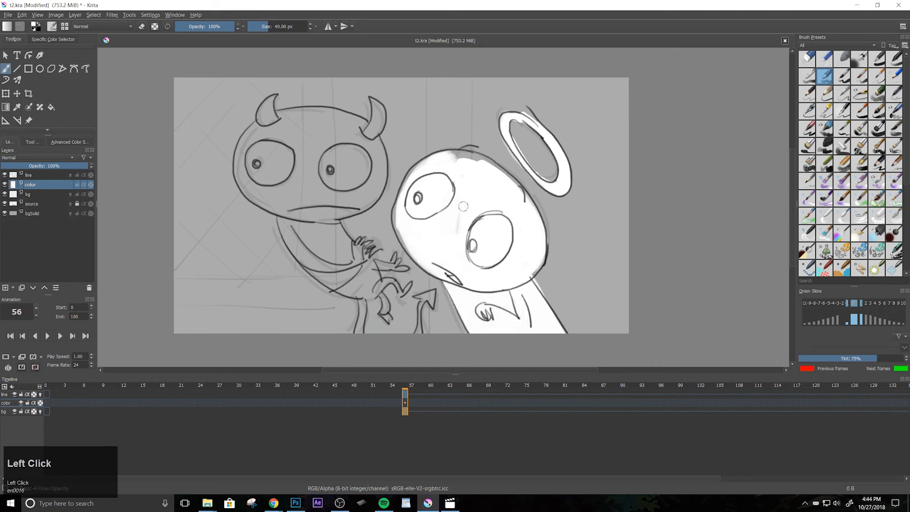
mouse_move(464, 233)
left_mouse_down()
mouse_move(461, 156)
mouse_move(453, 156)
mouse_move(490, 171)
left_mouse_up()
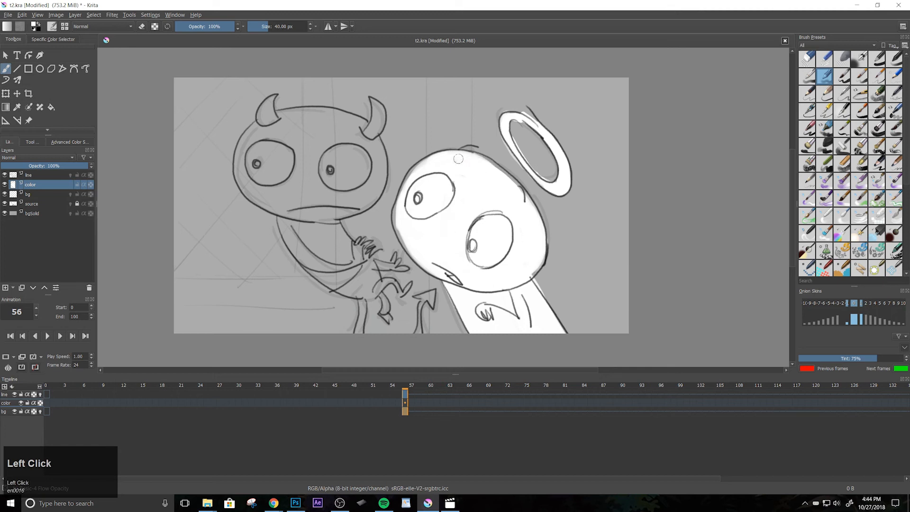
mouse_move(419, 166)
left_mouse_down()
mouse_move(408, 187)
mouse_move(417, 173)
mouse_move(403, 231)
mouse_move(426, 266)
left_mouse_up()
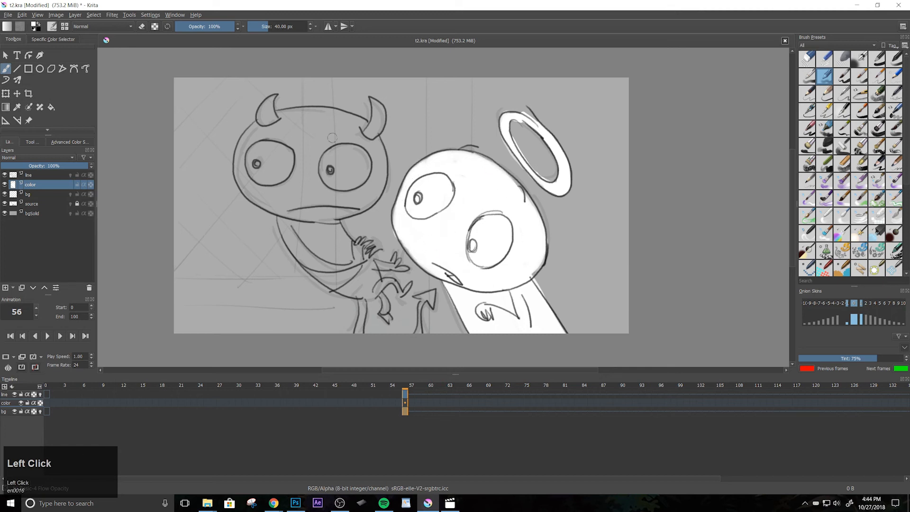
Enlarge the brush to 51 px and paint the horned character's head, horns, body, limbs and arrow-tipped tail white
mouse_move(332, 138)
left_mouse_down()
mouse_move(332, 214)
mouse_move(299, 208)
mouse_move(310, 148)
mouse_move(339, 192)
left_mouse_up()
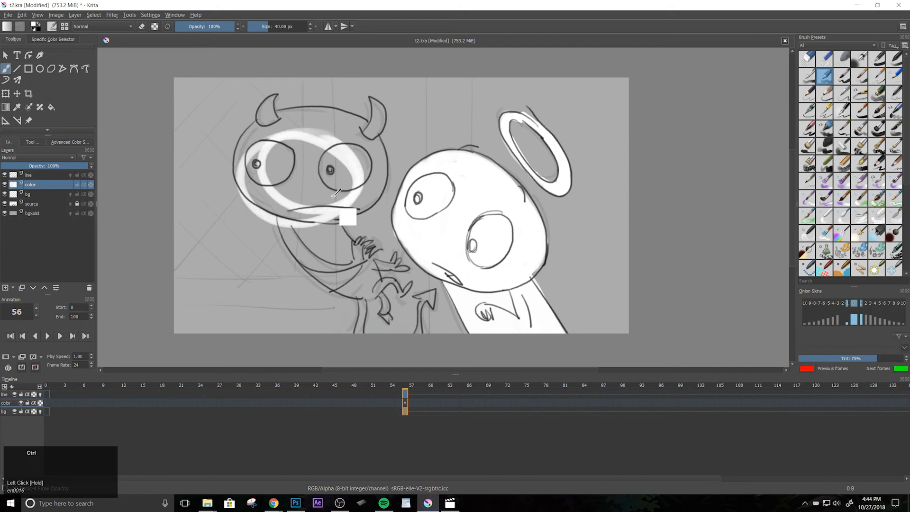
key("ctrl+z")
mouse_move(331, 140)
left_mouse_down()
mouse_move(340, 162)
mouse_move(334, 196)
mouse_move(350, 146)
mouse_move(339, 207)
left_mouse_up()
key("bracketright")
key("bracketright")
key("bracketright")
key("bracketright")
mouse_move(317, 152)
left_mouse_down()
mouse_move(305, 202)
mouse_move(316, 190)
mouse_move(296, 156)
mouse_move(291, 173)
mouse_move(286, 162)
mouse_move(268, 180)
mouse_move(249, 185)
mouse_move(243, 171)
mouse_move(257, 132)
mouse_move(265, 202)
mouse_move(274, 178)
mouse_move(346, 210)
mouse_move(362, 185)
mouse_move(309, 133)
mouse_move(307, 117)
mouse_move(302, 129)
mouse_move(265, 124)
mouse_move(268, 101)
mouse_move(280, 106)
mouse_move(272, 120)
mouse_move(339, 127)
mouse_move(275, 120)
mouse_move(341, 121)
mouse_move(335, 117)
mouse_move(295, 124)
mouse_move(362, 136)
mouse_move(373, 154)
mouse_move(365, 131)
mouse_move(378, 181)
mouse_move(347, 208)
mouse_move(330, 204)
mouse_move(384, 121)
mouse_move(371, 130)
mouse_move(376, 103)
mouse_move(380, 117)
mouse_move(354, 138)
mouse_move(331, 213)
mouse_move(304, 207)
mouse_move(370, 278)
mouse_move(328, 208)
mouse_move(342, 256)
mouse_move(325, 270)
mouse_move(286, 220)
mouse_move(339, 287)
mouse_move(367, 291)
mouse_move(375, 303)
mouse_move(387, 280)
mouse_move(397, 285)
mouse_move(404, 292)
mouse_move(372, 293)
mouse_move(384, 310)
left_mouse_up()
mouse_move(348, 243)
left_mouse_down()
mouse_move(383, 261)
mouse_move(352, 256)
mouse_move(398, 264)
mouse_move(358, 249)
mouse_move(365, 333)
left_mouse_up()
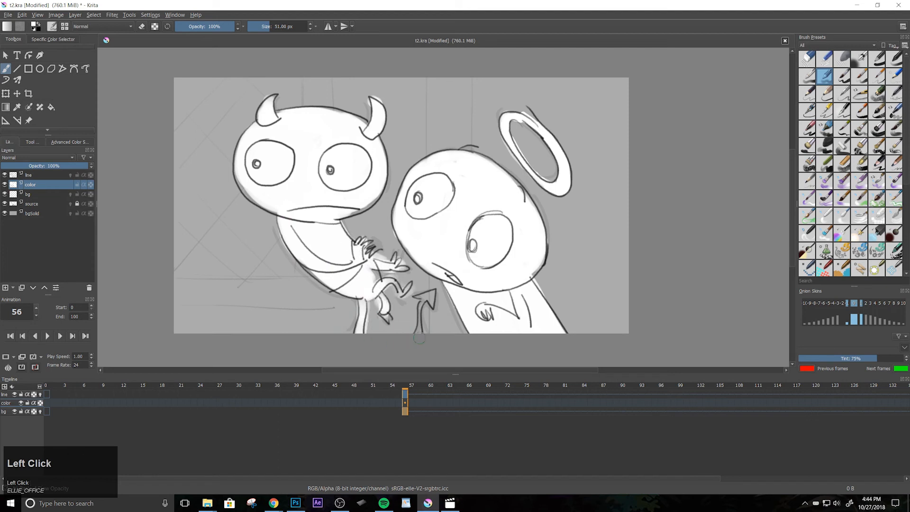
left_click_drag(419, 324, 429, 296)
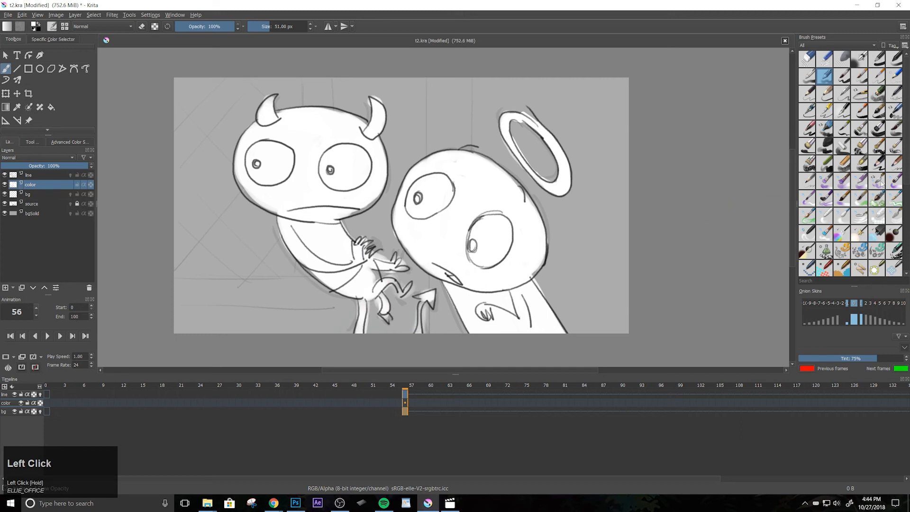
left_click_drag(346, 207, 370, 194)
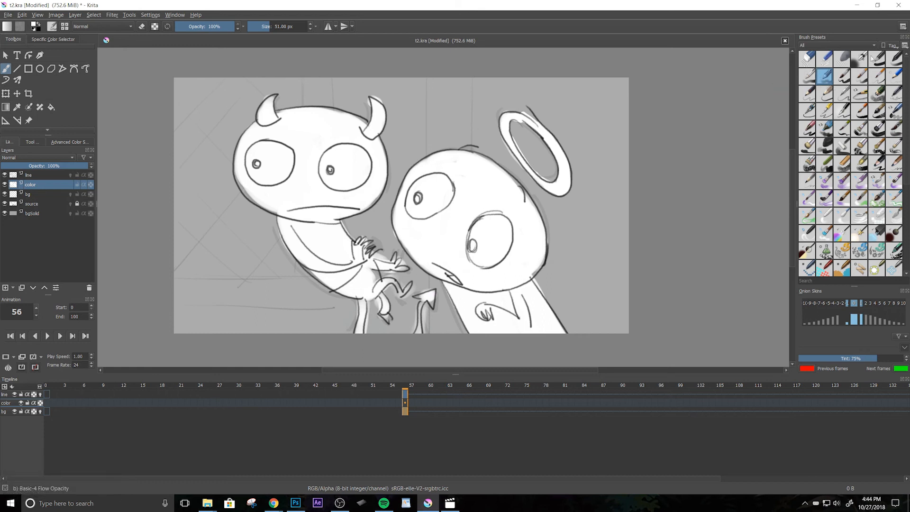
Start a new brush preset based on Basic-4 Flow Opacity and name it en-fillWhite
left_click(905, 47)
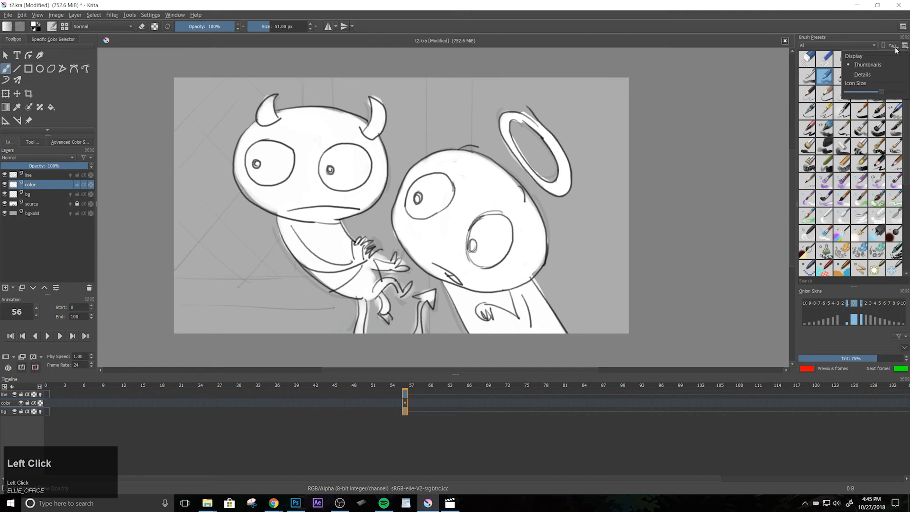
left_click(860, 35)
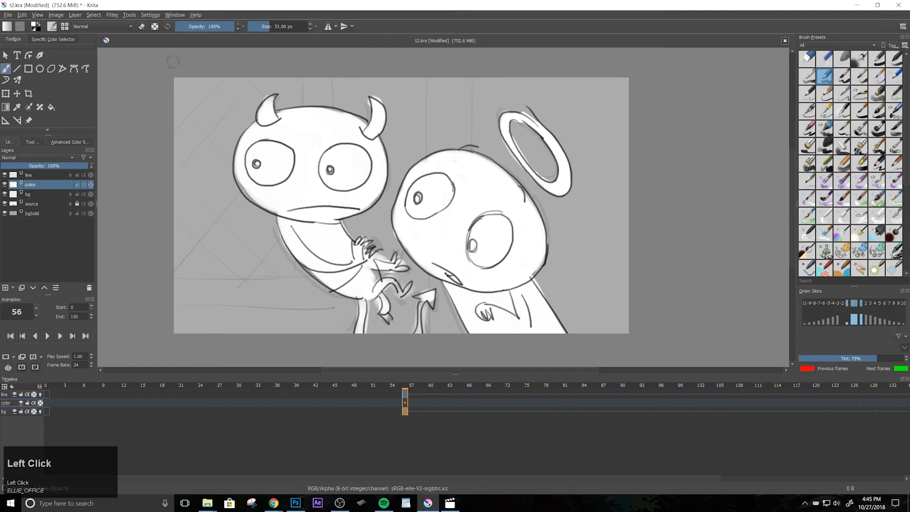
left_click(52, 27)
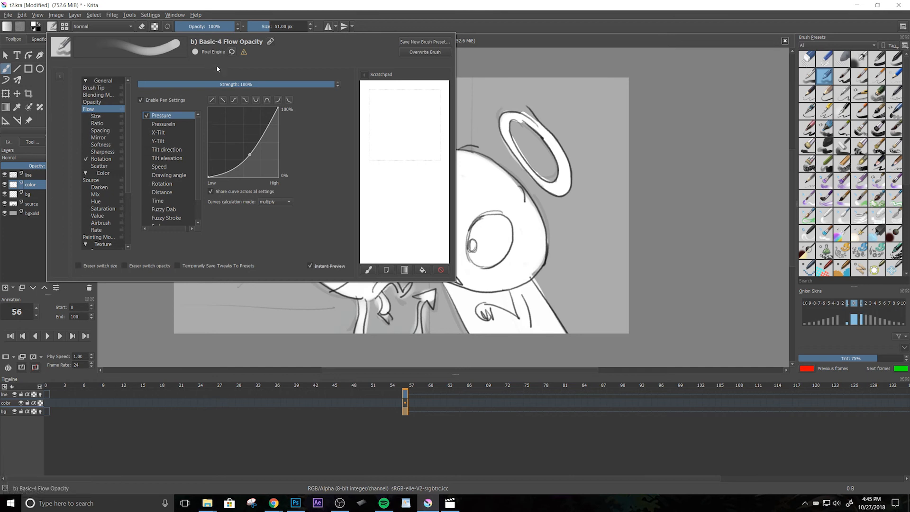
left_click(424, 41)
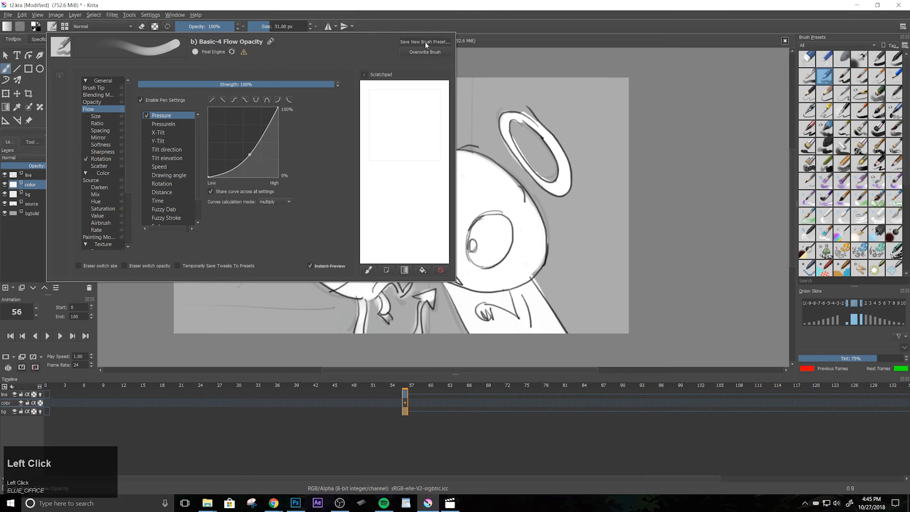
left_click_drag(474, 202, 410, 202)
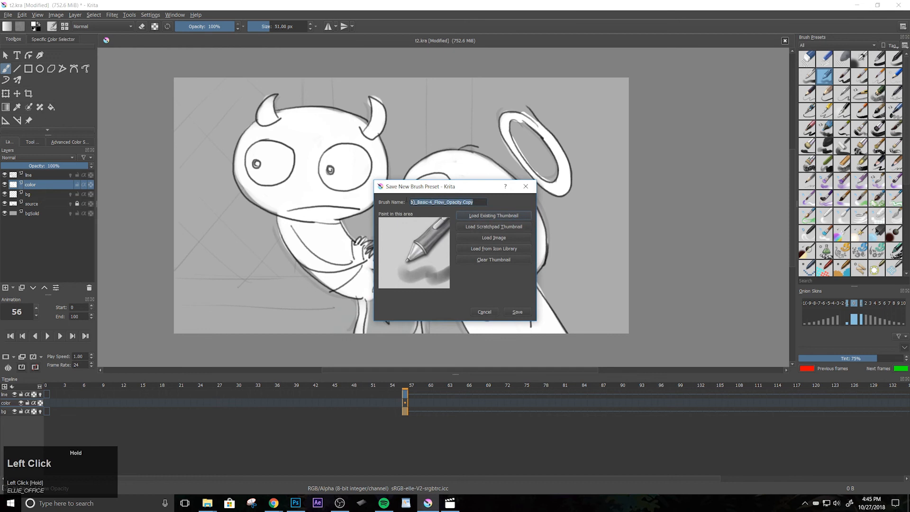
type("en-")
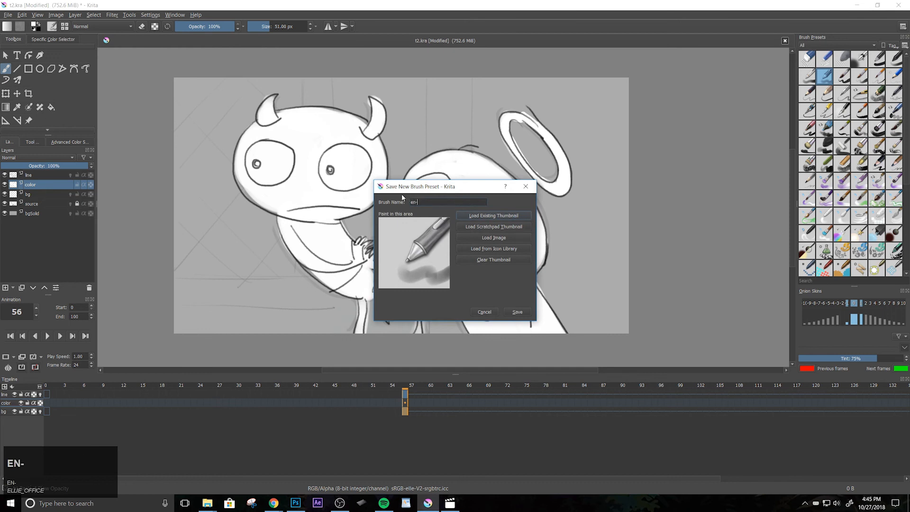
type("filol")
key("BackSpace")
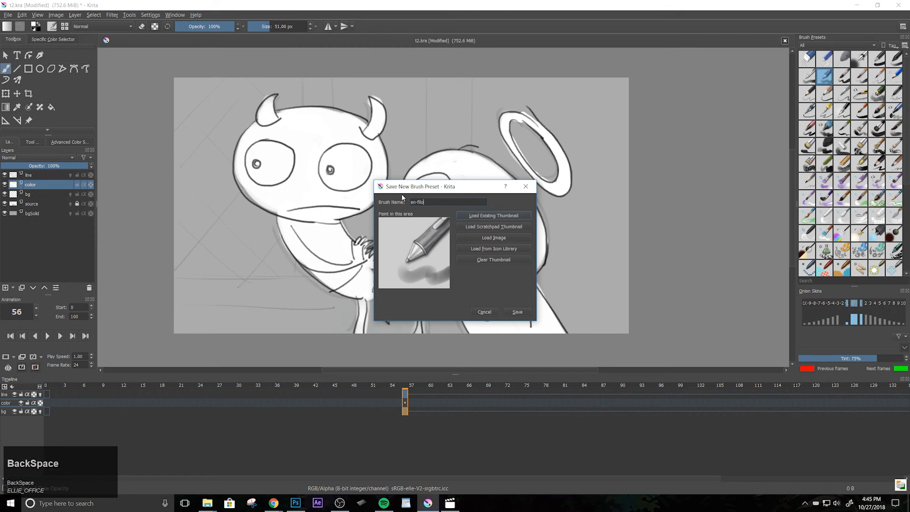
type("lW")
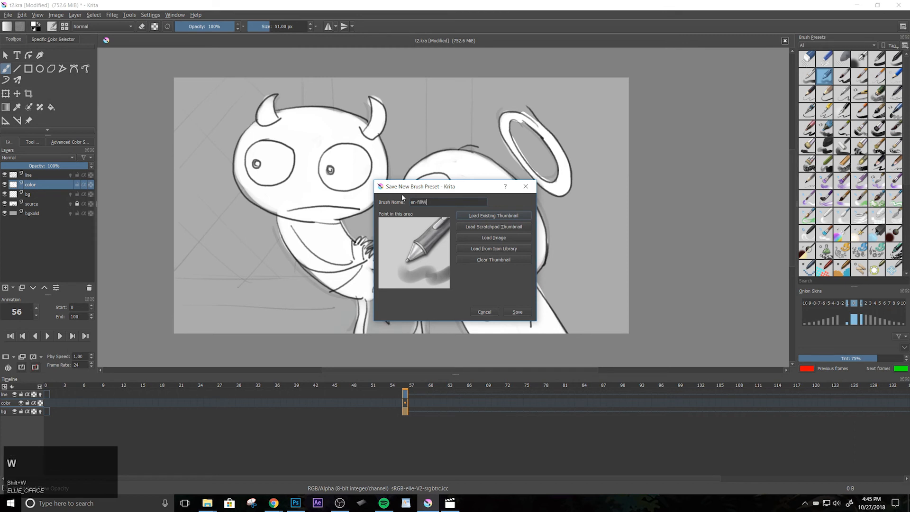
type("hite")
Give the new preset a white pen thumbnail with a red heart emblem from the icon library and save it
left_click(499, 248)
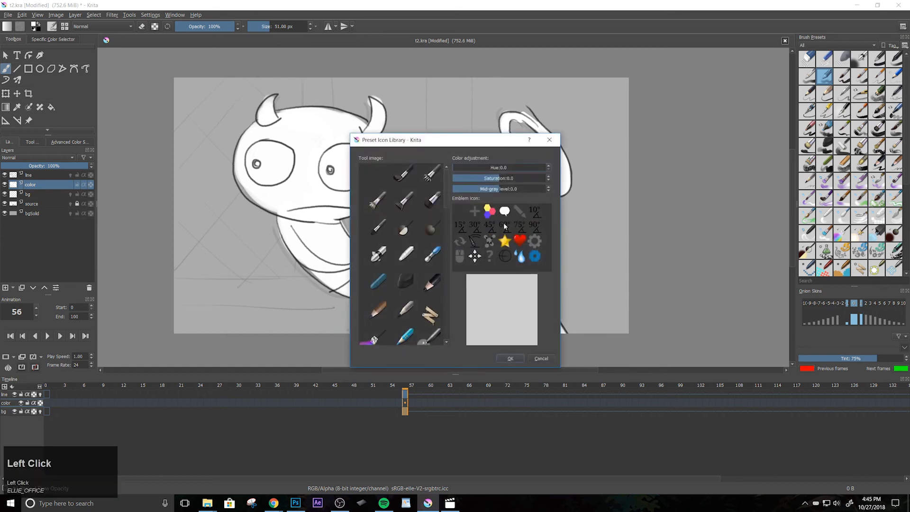
left_click(405, 256)
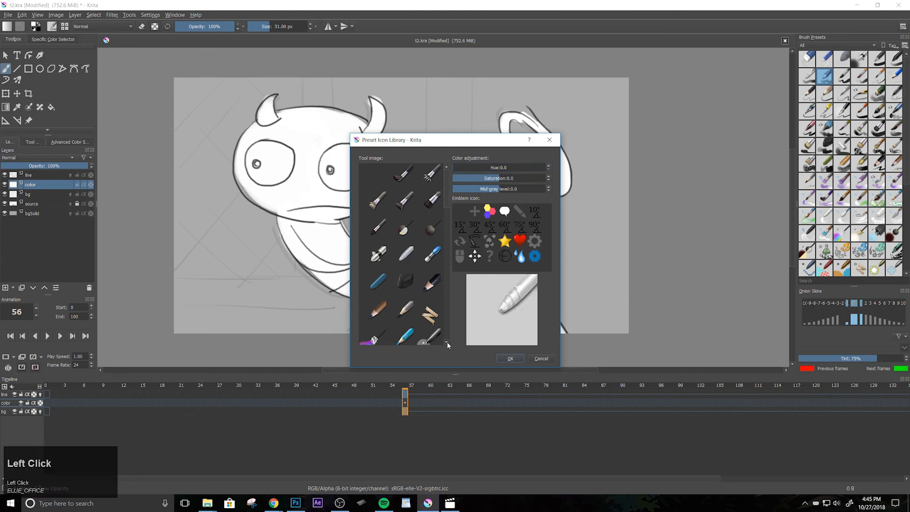
left_click(521, 239)
left_click(511, 358)
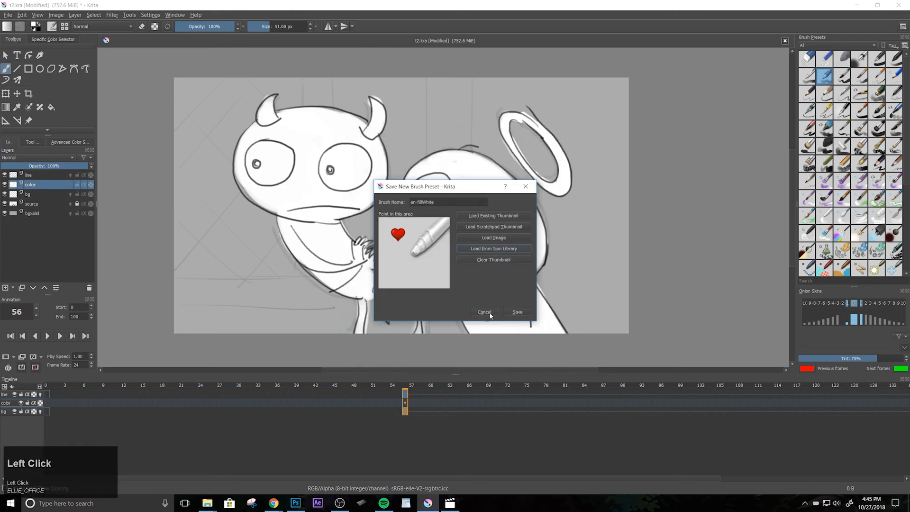
left_click(518, 313)
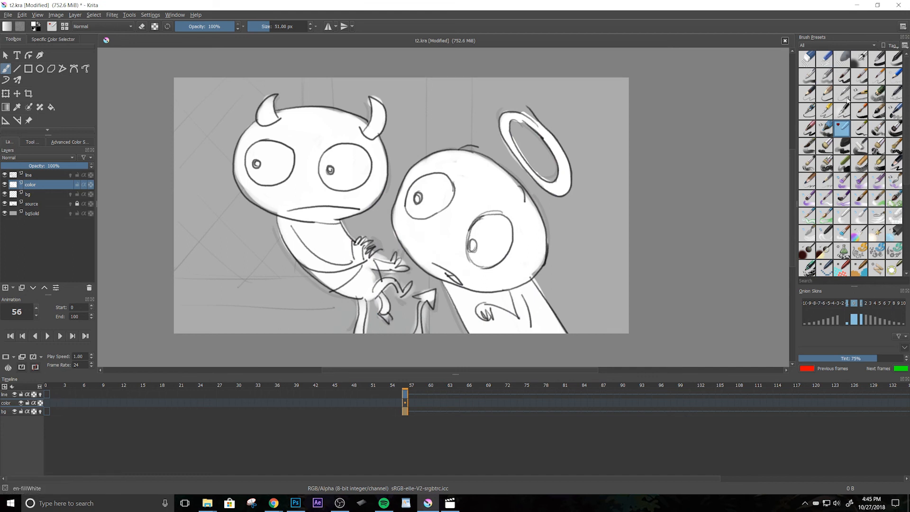
left_click(846, 130)
left_click(5, 15)
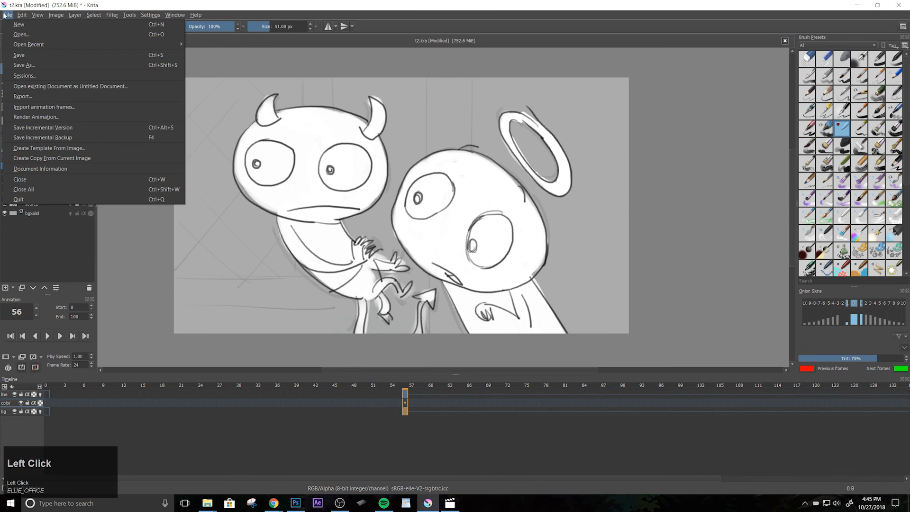
left_click(34, 97)
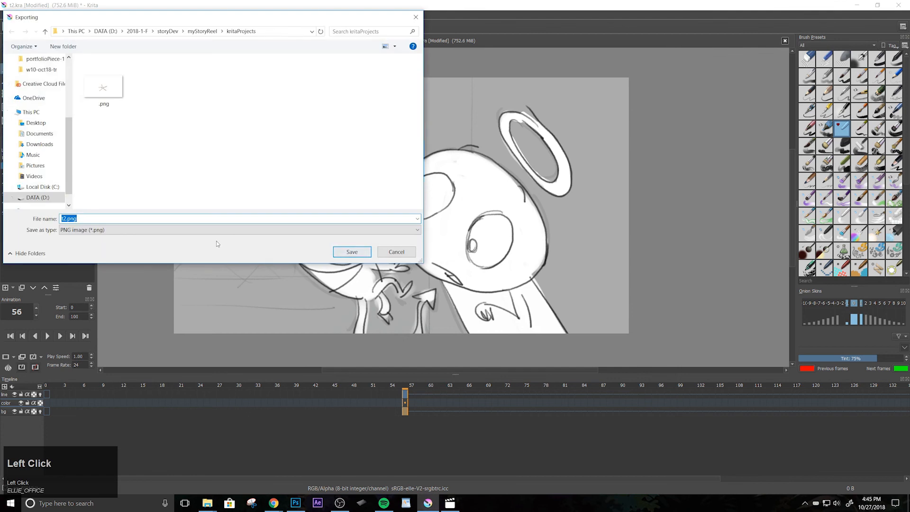
left_click(363, 250)
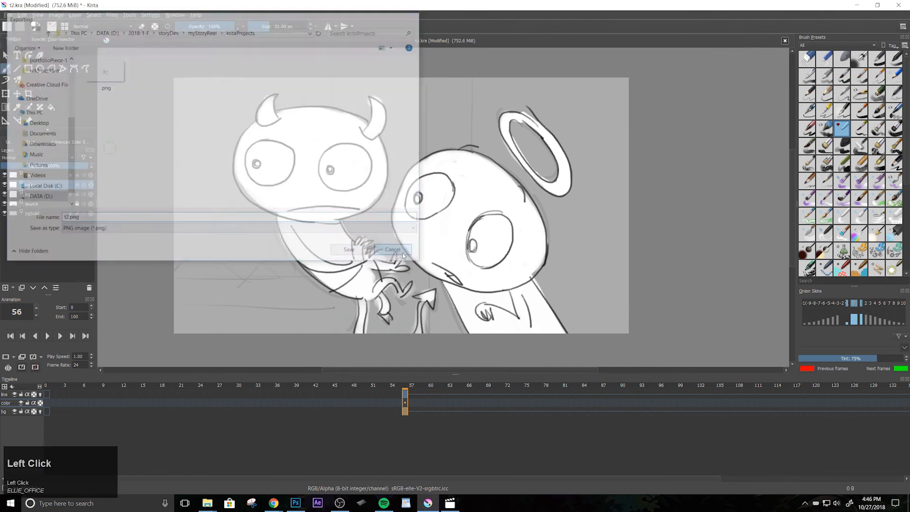
Open the Render Animation settings and examine the image sequence's frame range and destination folder, keeping the current folder
left_click(9, 16)
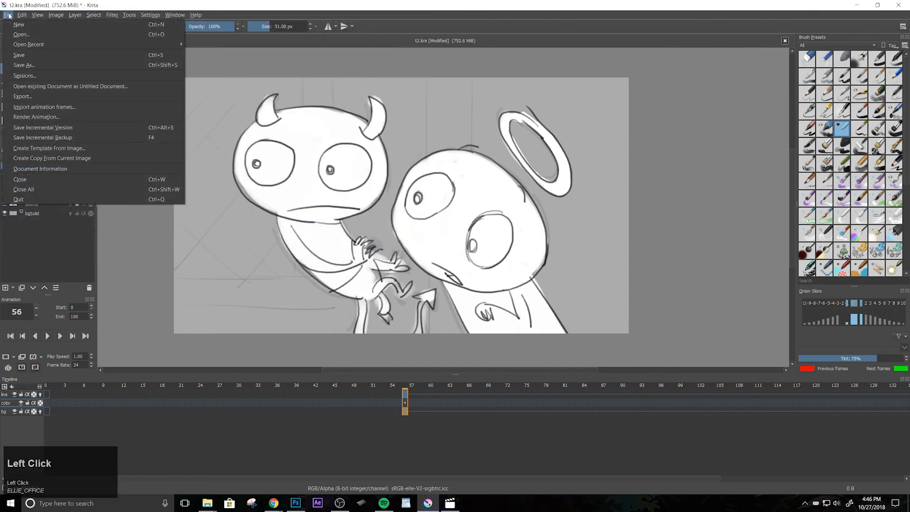
left_click(50, 119)
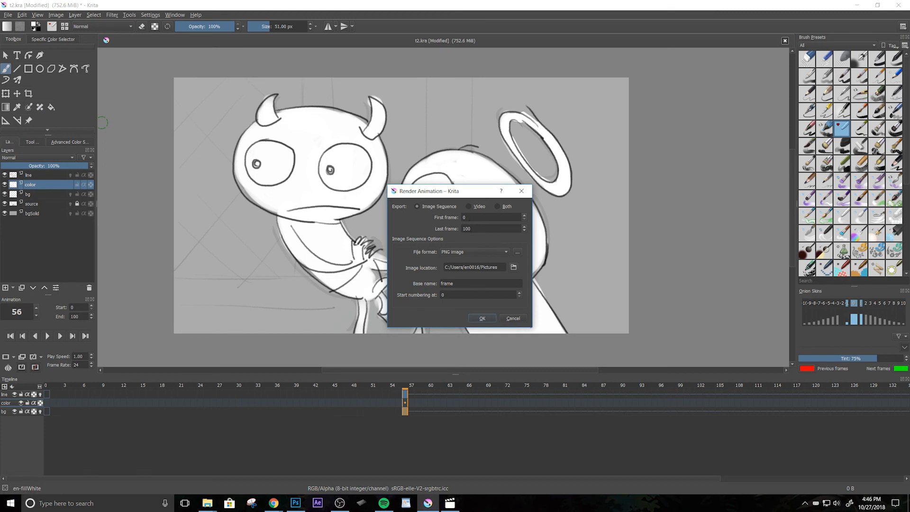
double_click(474, 229)
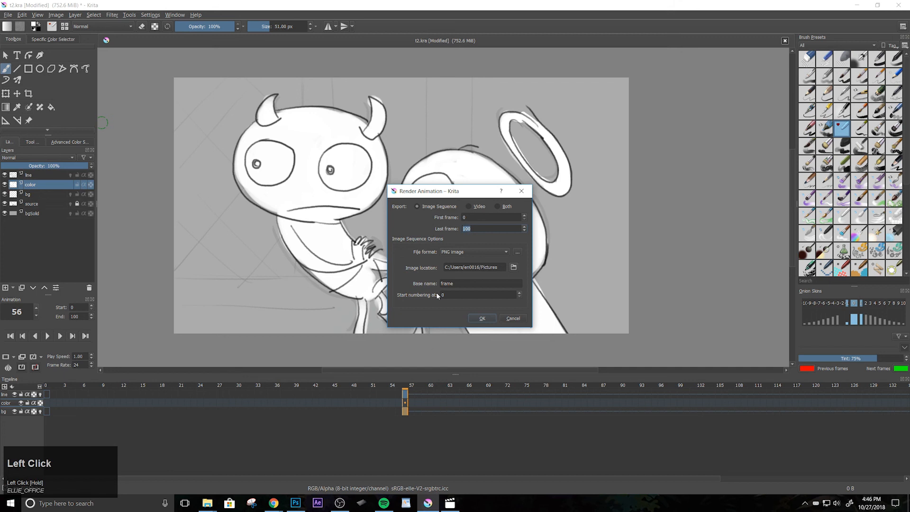
left_click(514, 267)
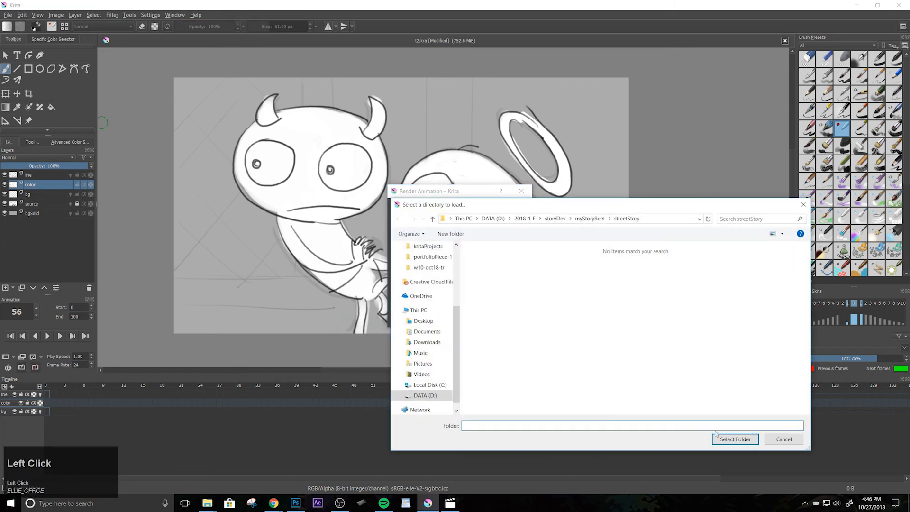
left_click(769, 439)
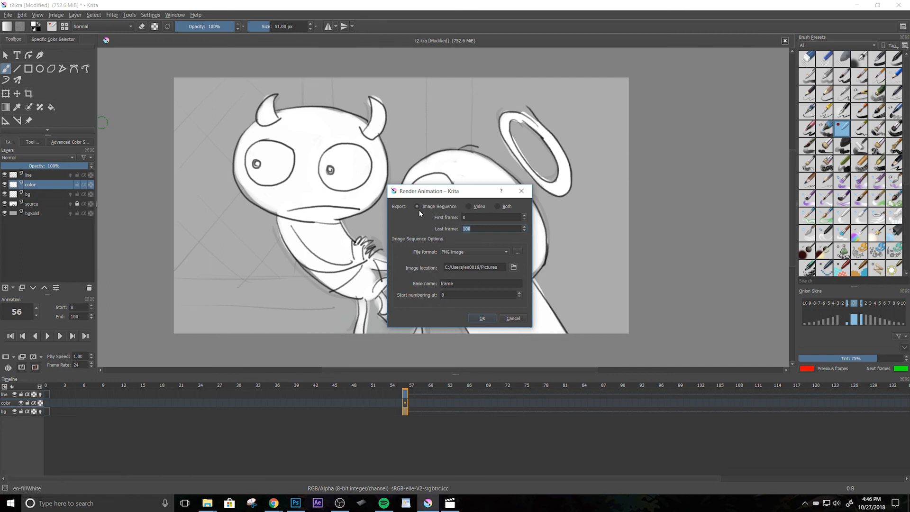
Try JPEG image as the image sequence's file format, look at the start numbering, and leave the settings without rendering
left_click(458, 254)
left_click(458, 255)
left_click(459, 251)
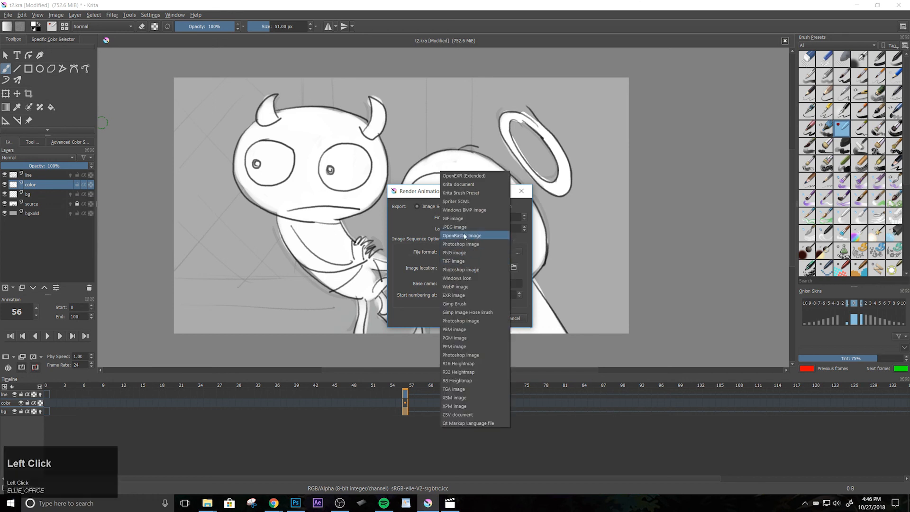
left_click(454, 253)
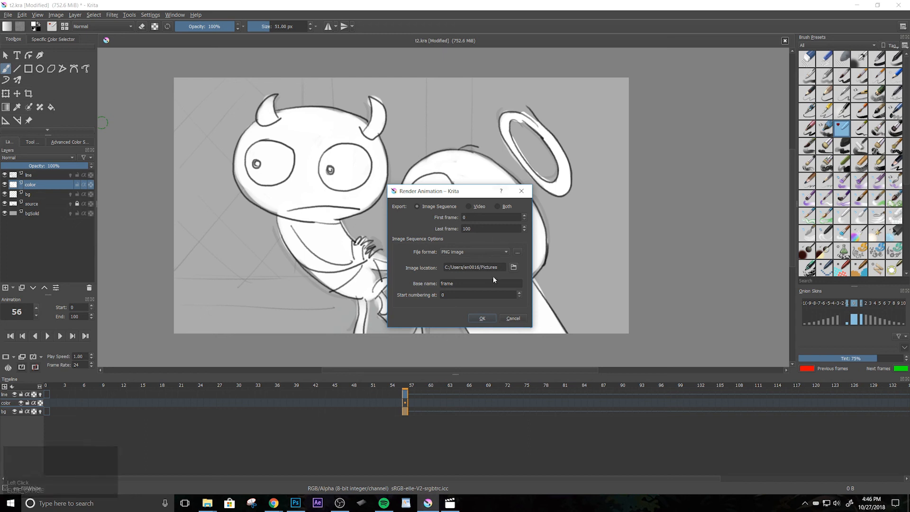
left_click(479, 249)
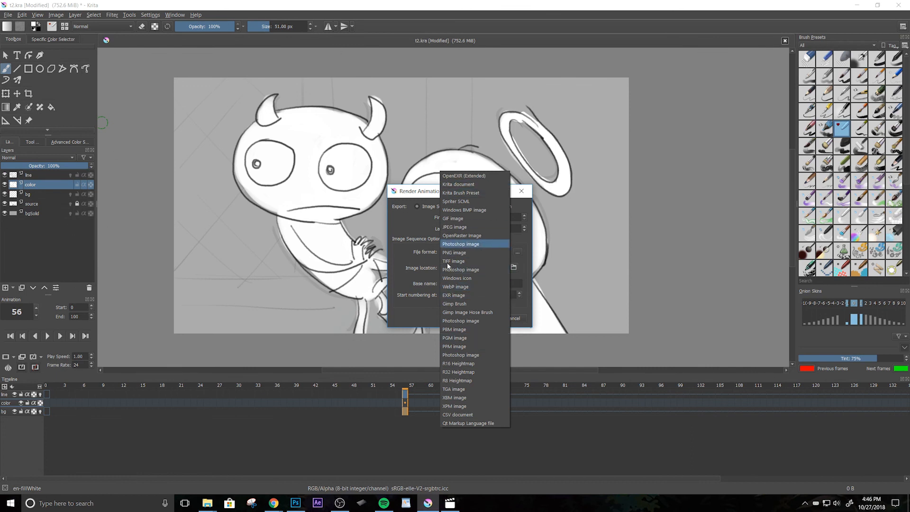
left_click(466, 230)
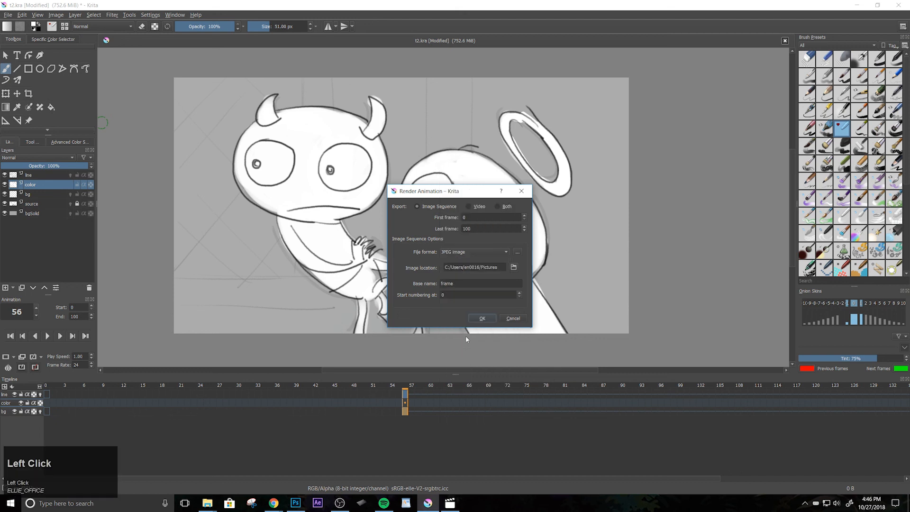
left_click(450, 295)
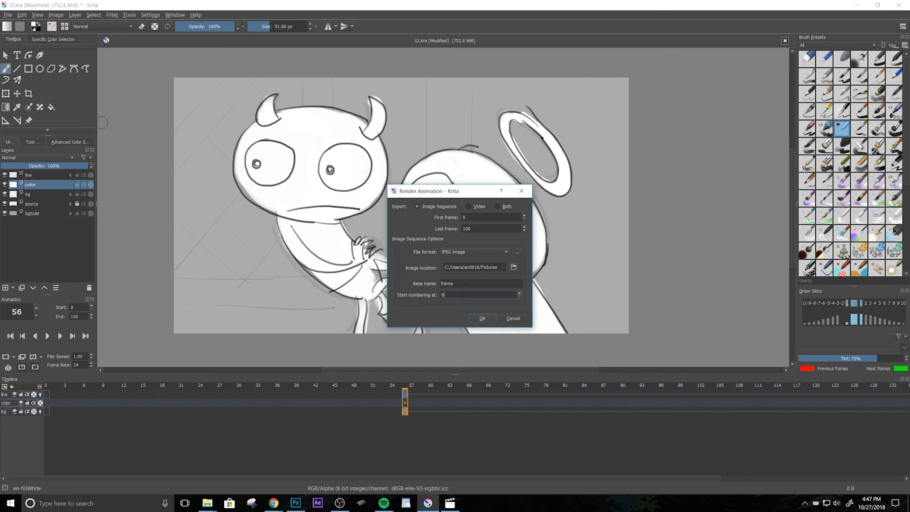
left_click(513, 318)
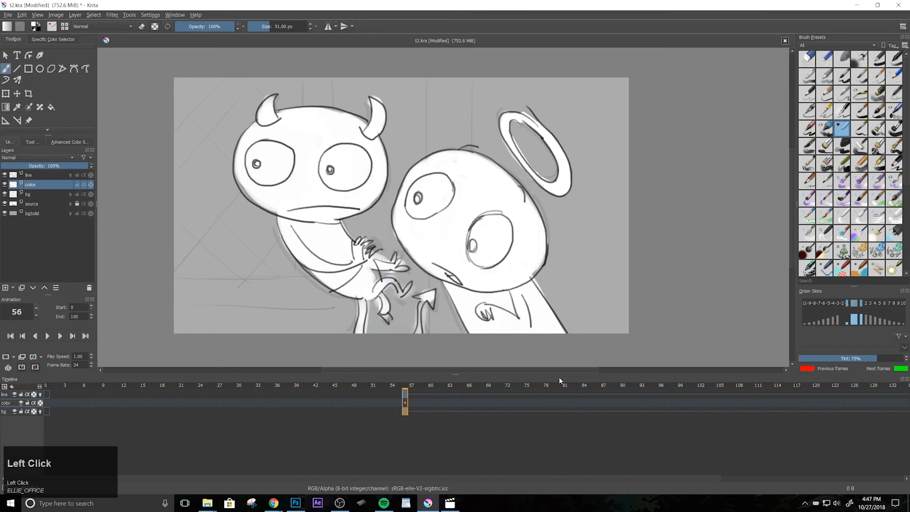
Insert a keyframe to the right of frame 56 on the color layer and move it onto frame 56
left_click(412, 390)
left_click(417, 390)
left_click(398, 390)
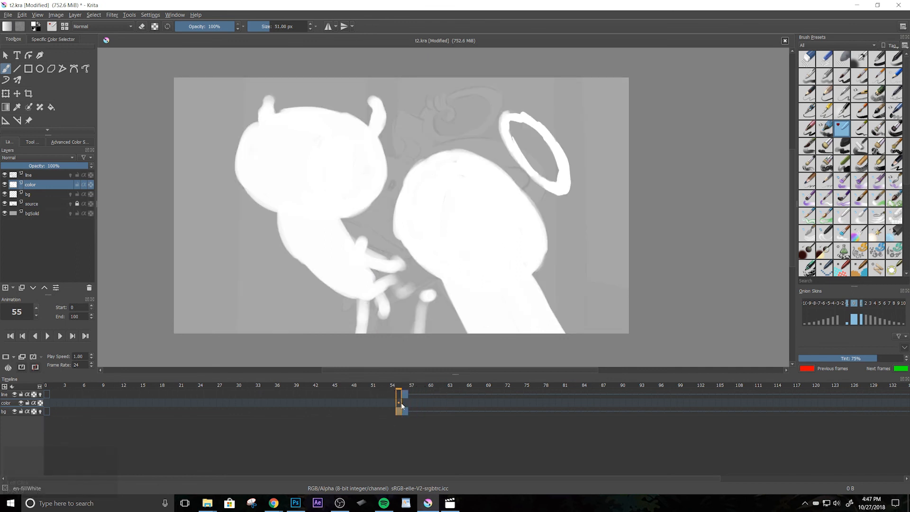
left_click(405, 402)
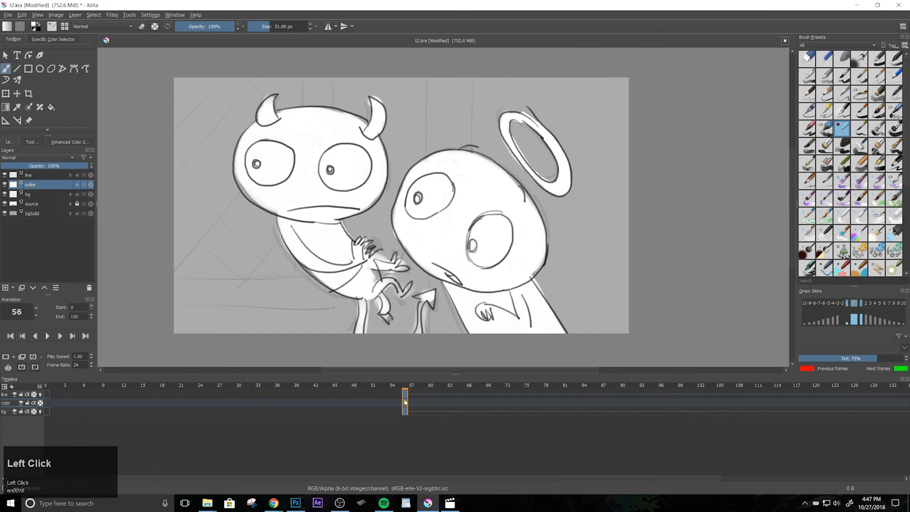
right_click(406, 402)
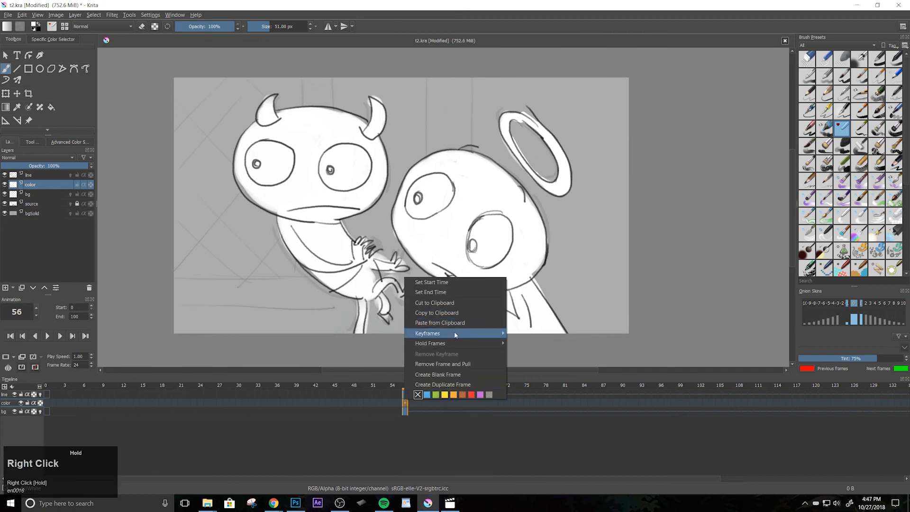
mouse_move(454, 332)
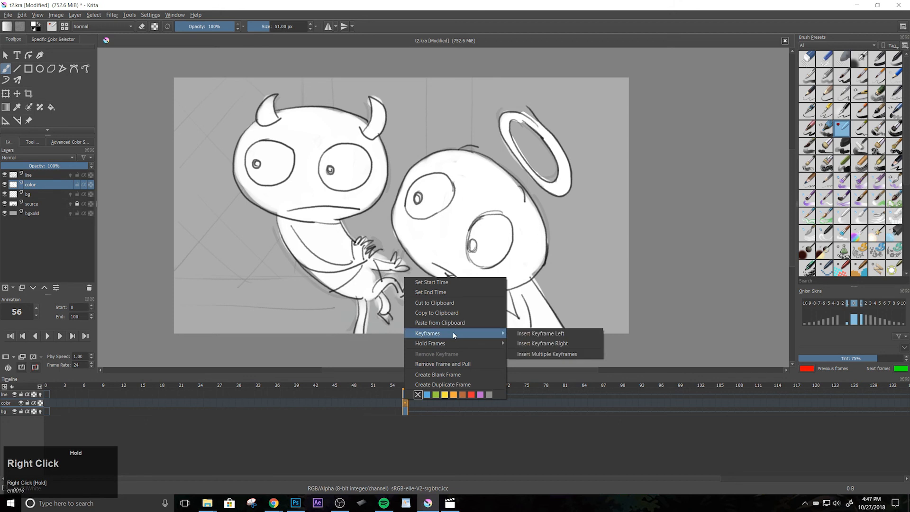
left_click(541, 344)
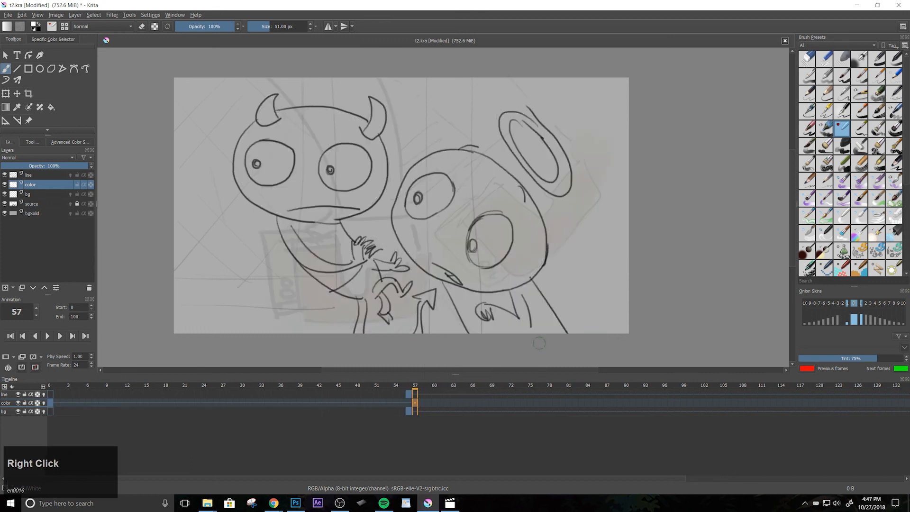
left_click(409, 403)
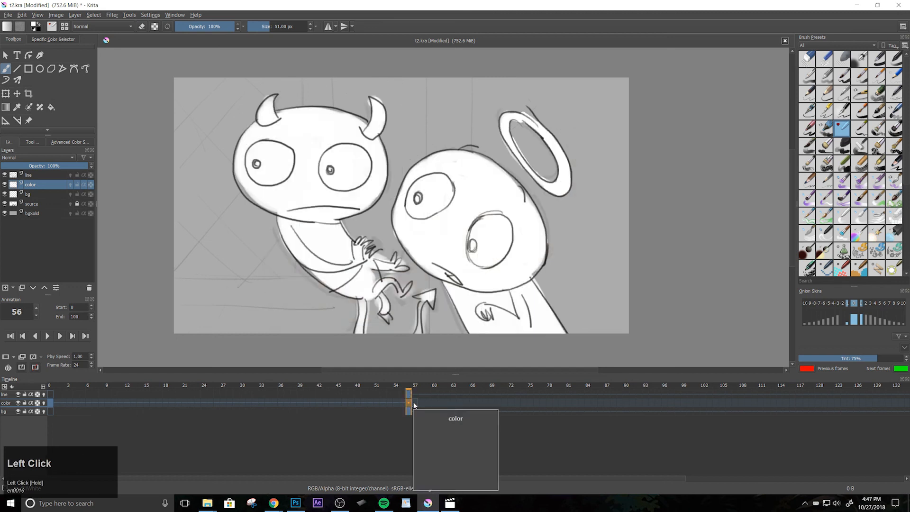
left_click_drag(413, 406, 410, 404)
Copy the color layer's white fill keyframe from frame 0 and paste it at frame 56
left_click(50, 402)
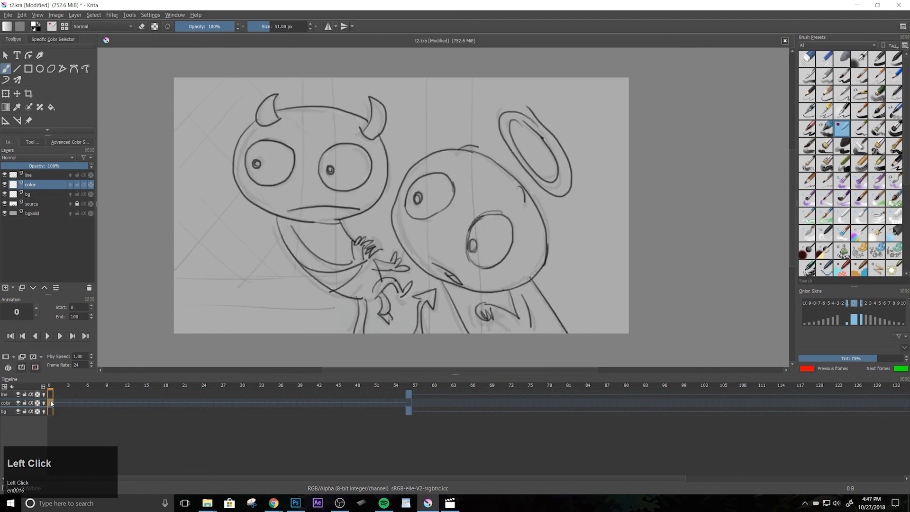
right_click(51, 404)
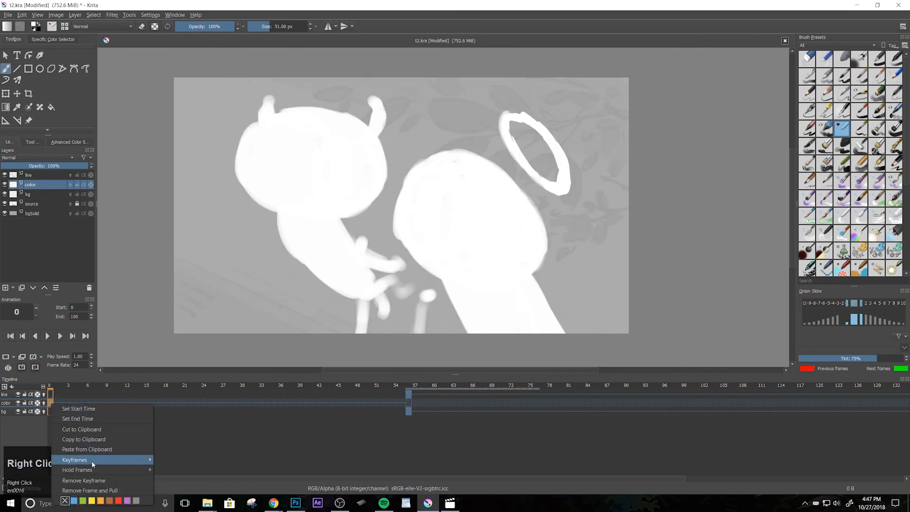
left_click(90, 440)
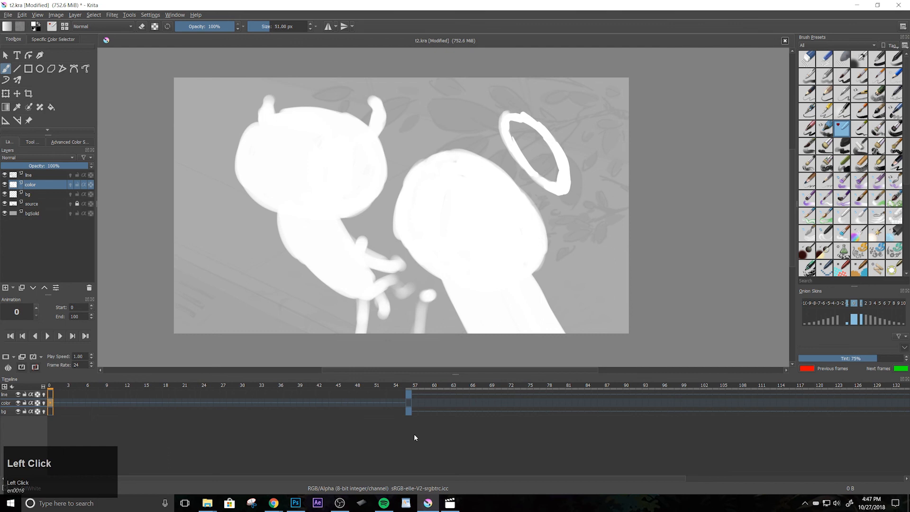
left_click(408, 402)
right_click(406, 403)
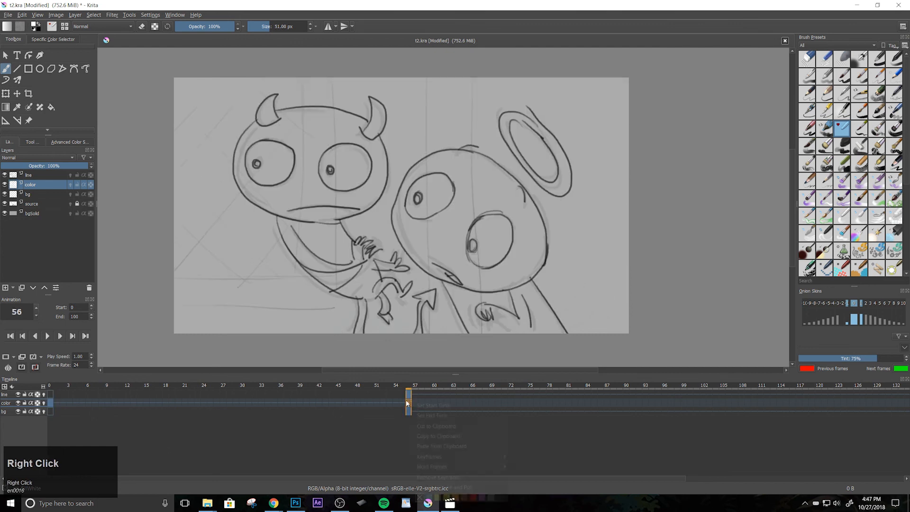
left_click(412, 404)
right_click(409, 400)
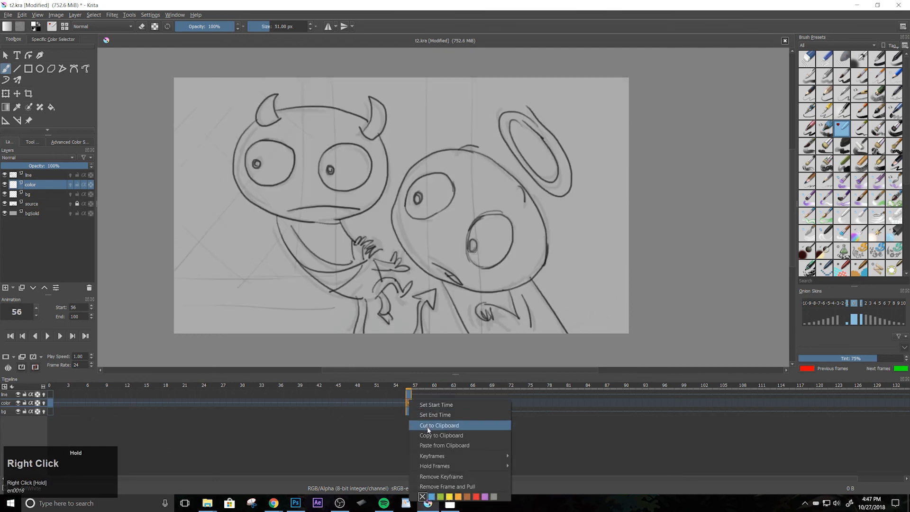
left_click(433, 448)
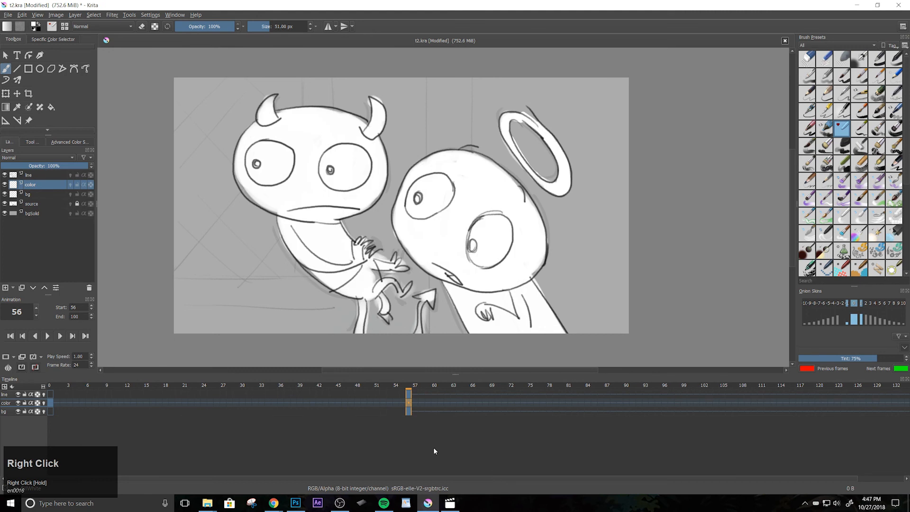
Clear the color layer's drawing at frame 0 and check the fill across frames 55 to 57
left_click(51, 404)
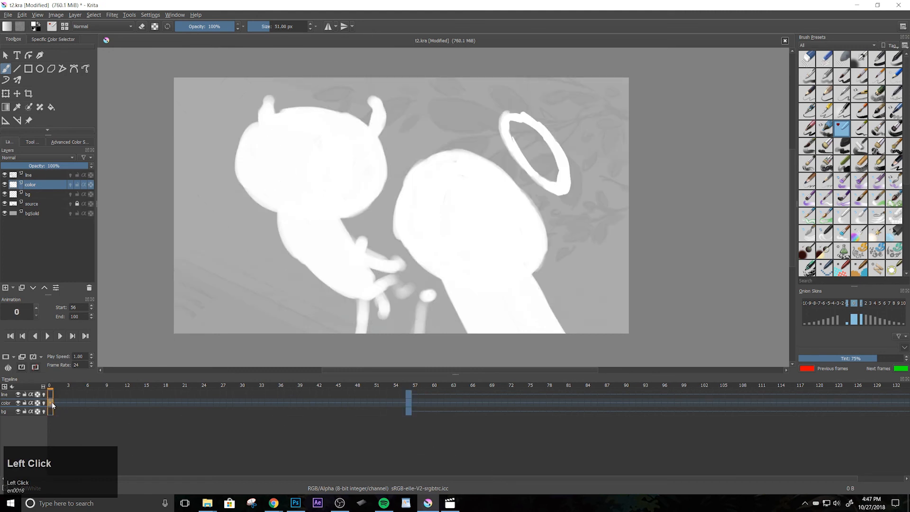
key("Delete")
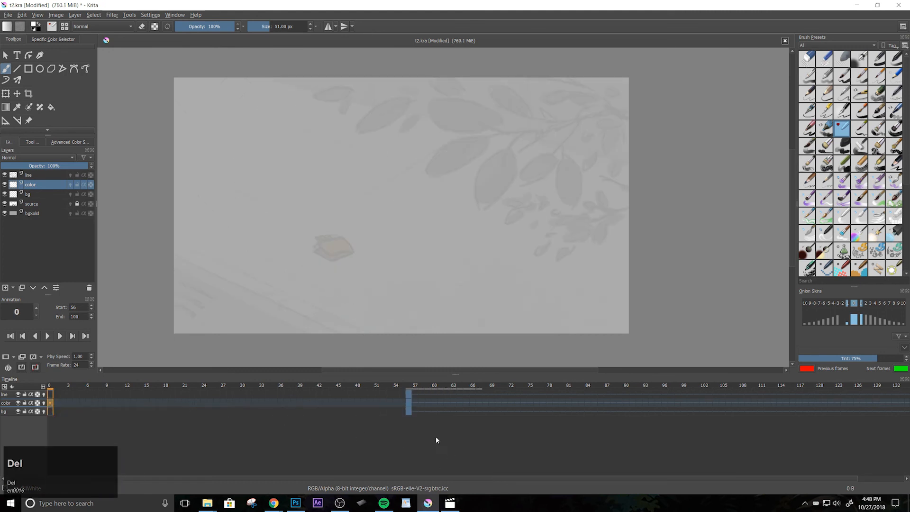
left_click(409, 386)
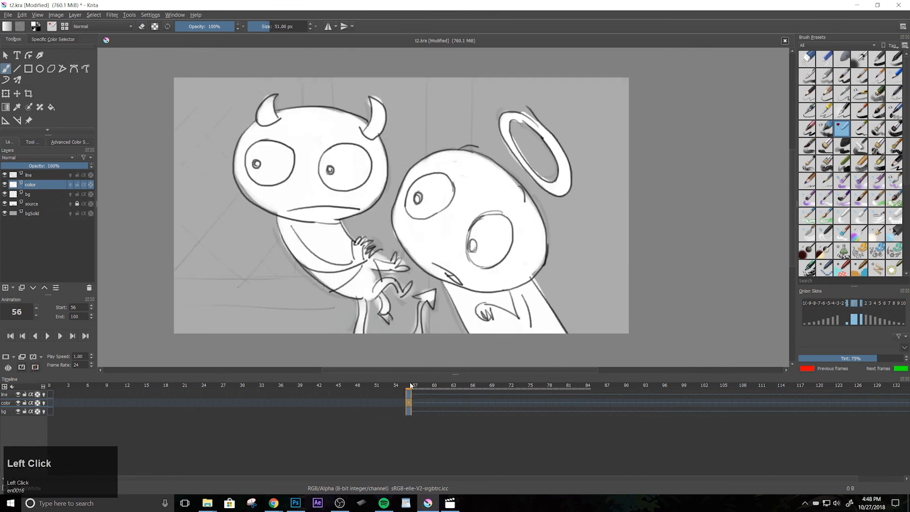
mouse_move(410, 385)
left_mouse_down()
mouse_move(314, 388)
mouse_move(377, 402)
mouse_move(519, 408)
mouse_move(382, 391)
mouse_move(420, 390)
mouse_move(409, 393)
left_mouse_up()
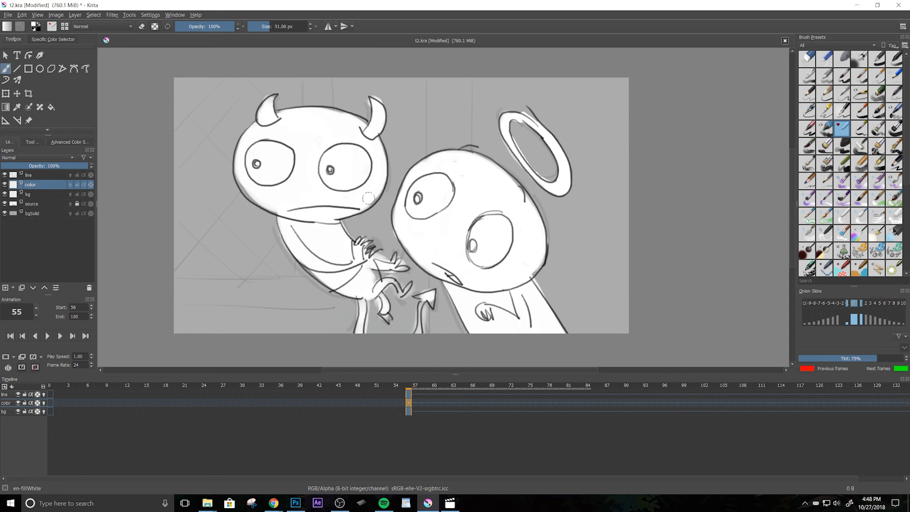
left_click(411, 390)
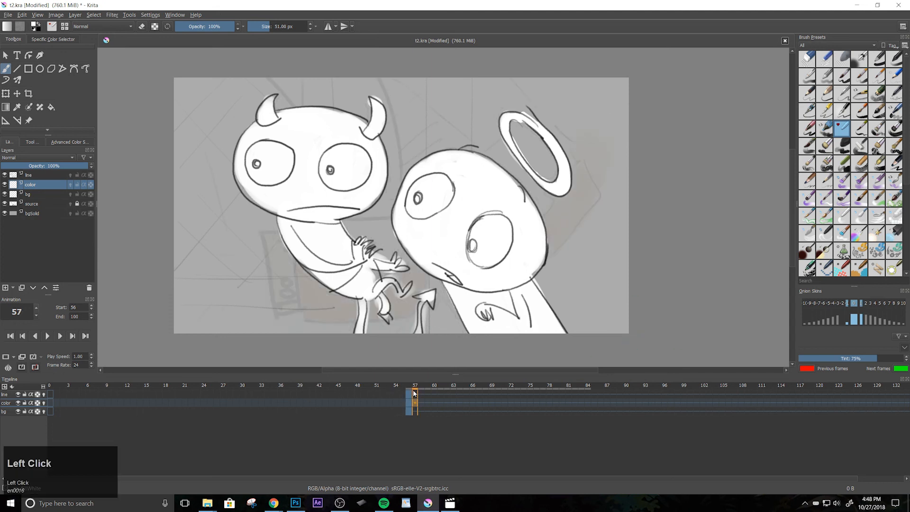
mouse_move(411, 391)
left_mouse_down()
mouse_move(433, 392)
mouse_move(403, 391)
mouse_move(423, 392)
mouse_move(410, 392)
left_mouse_up()
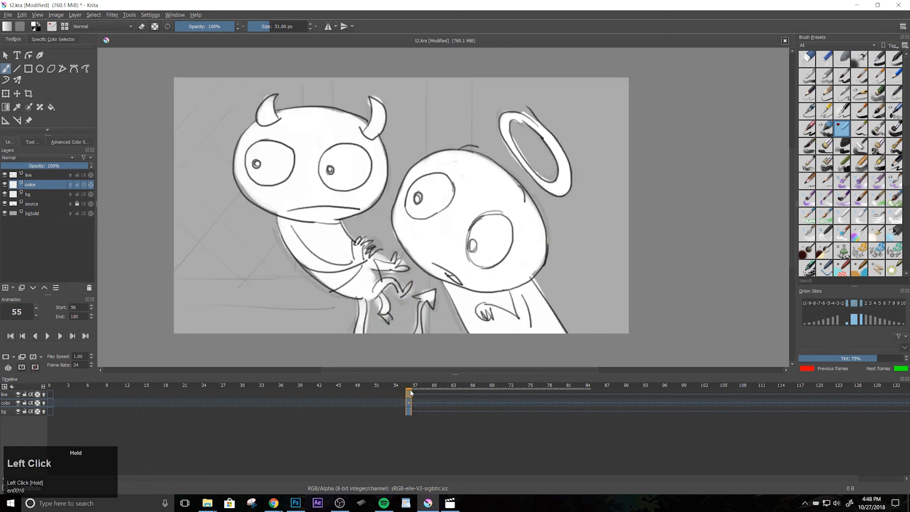